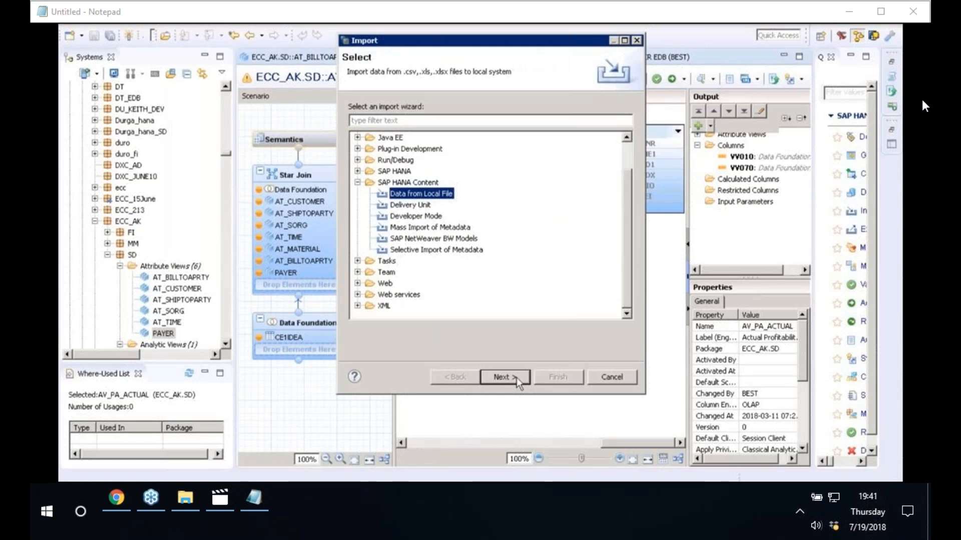
# - Start a local-file import into EDB (BEST) hana studio with FF_IMPORT.csv as the source, and mark that a header row exists
pyautogui.click(517, 379)
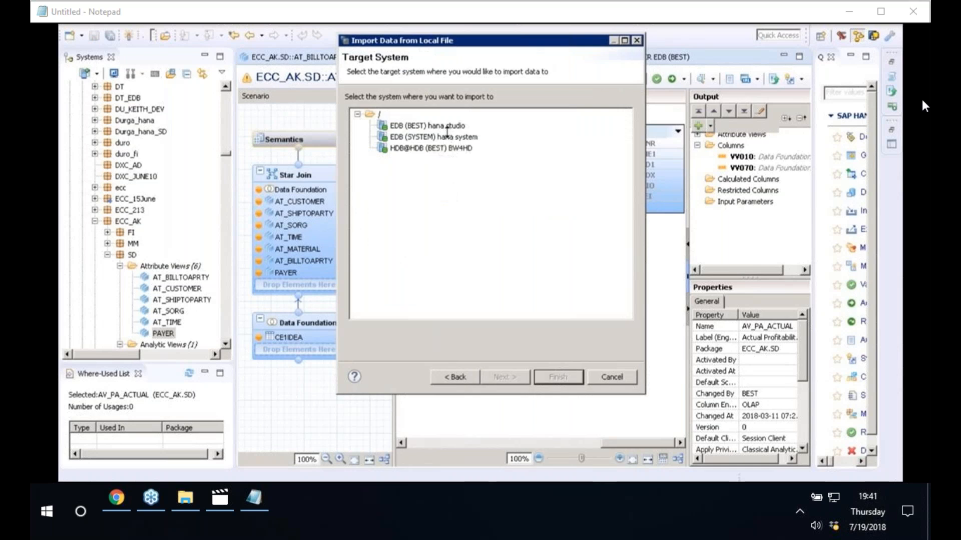
pyautogui.click(773, 113)
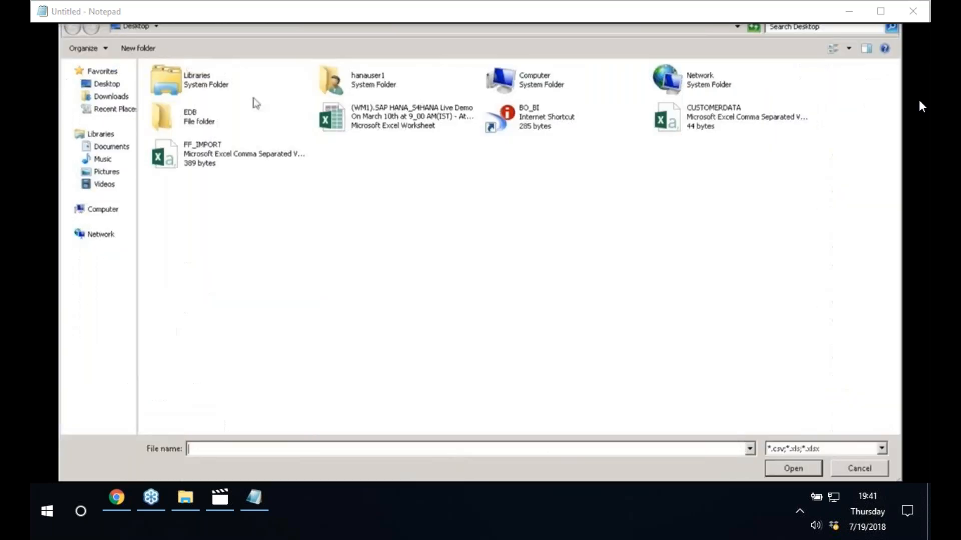
pyautogui.click(690, 118)
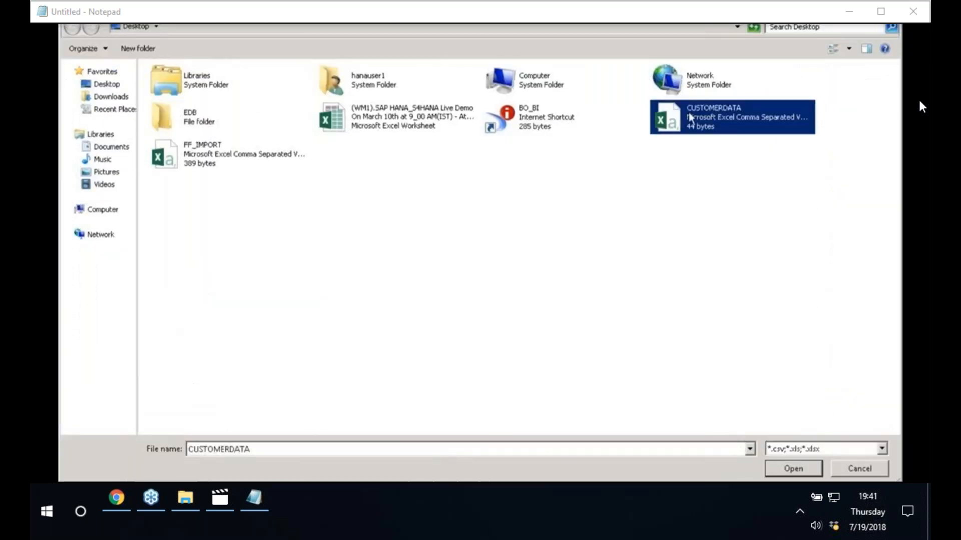
pyautogui.doubleClick(198, 167)
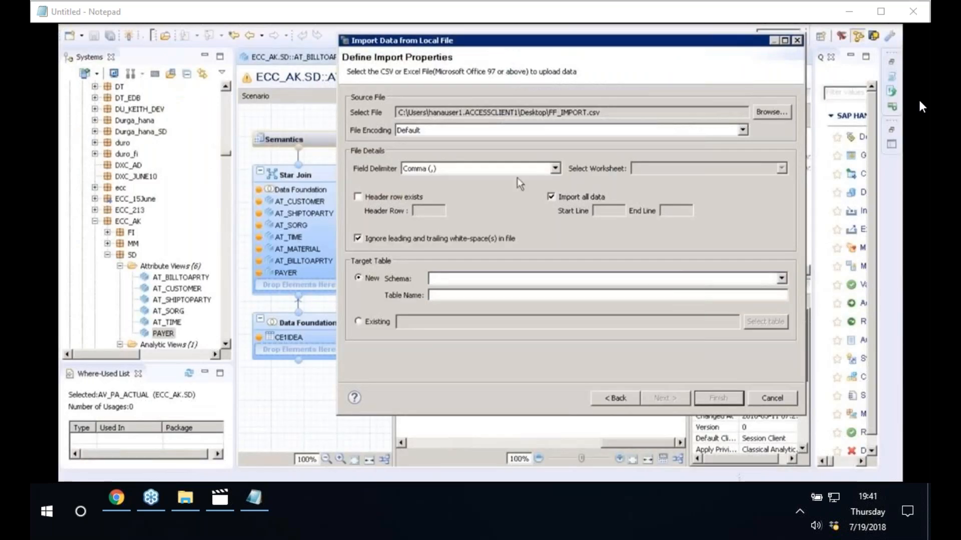
pyautogui.click(357, 197)
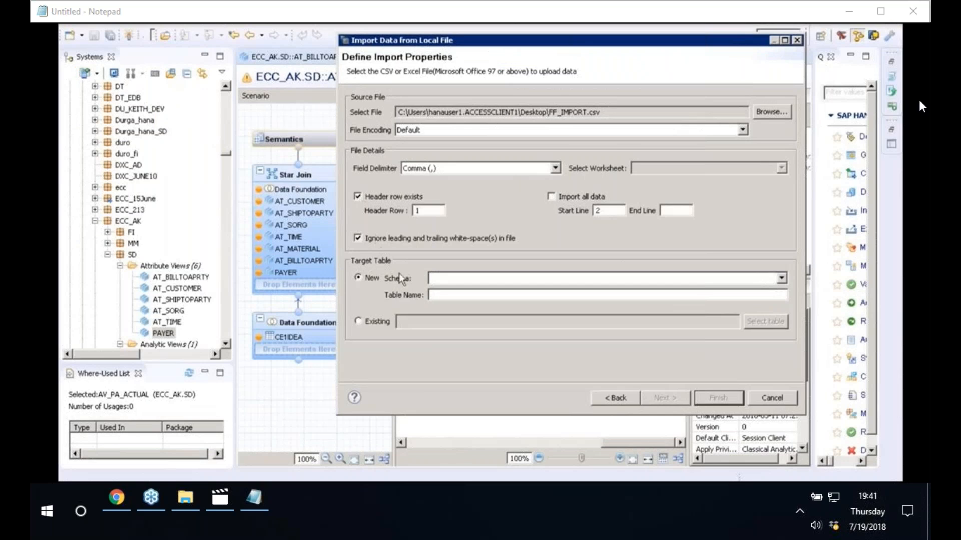
# - Try to proceed with a new target table named ASDASD in schema S4DATA
pyautogui.click(451, 278)
pyautogui.scroll(-1, 494, 313)
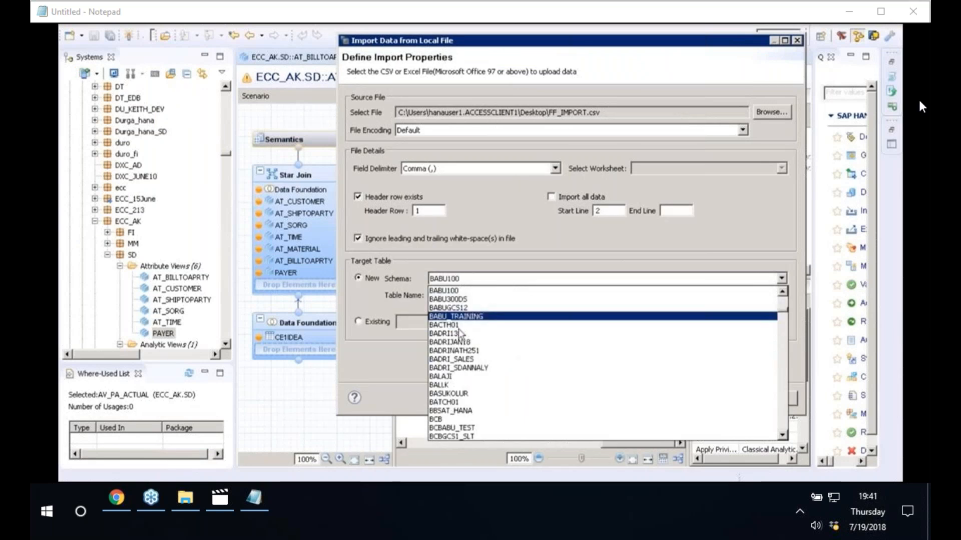
pyautogui.scroll(-4, 473, 371)
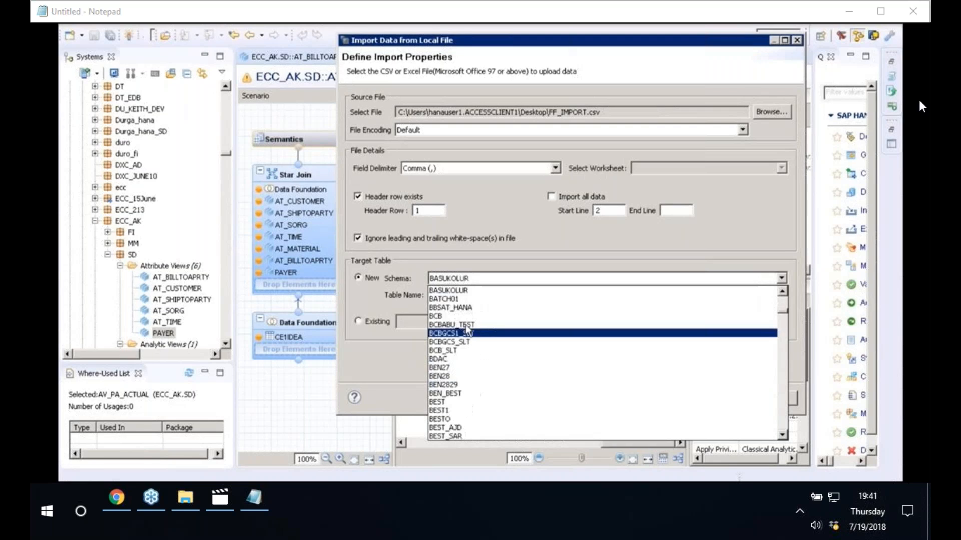
pyautogui.scroll(-3, 465, 335)
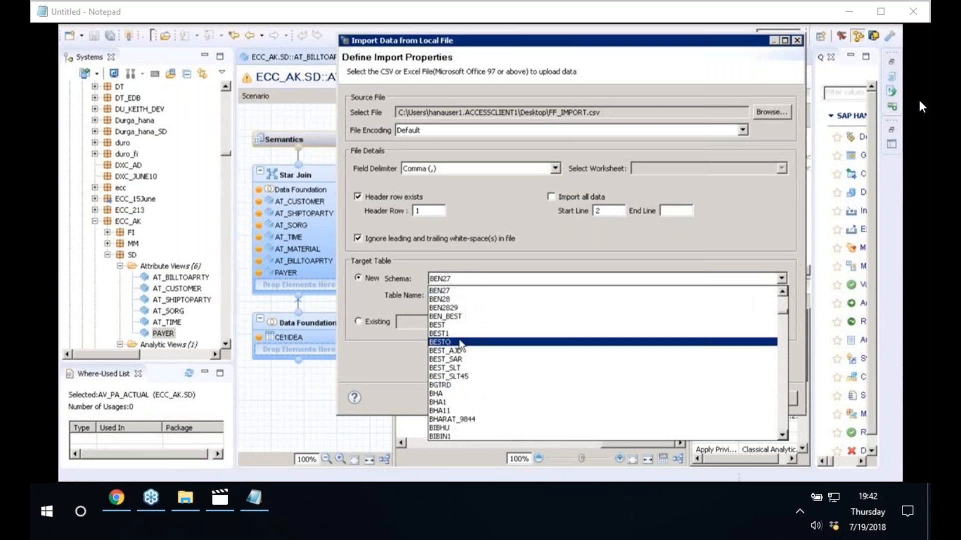
pyautogui.click(476, 325)
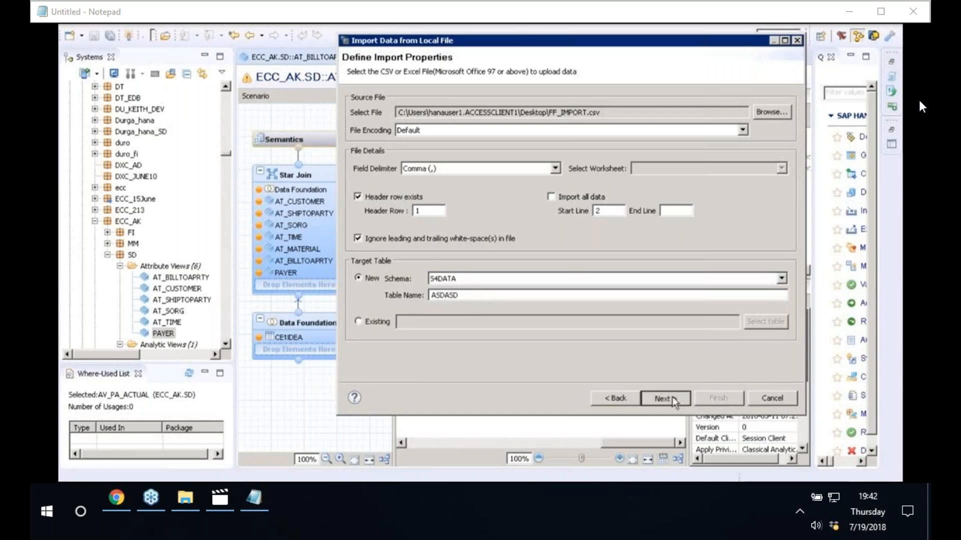
pyautogui.click(673, 399)
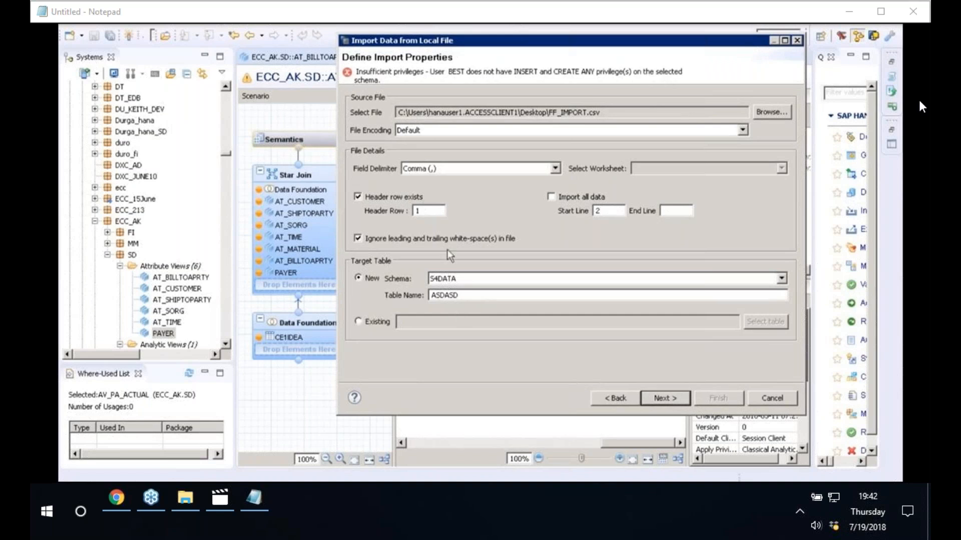
# - Change the new target table's schema to BEST and proceed to the table definition and data mappings
pyautogui.click(451, 278)
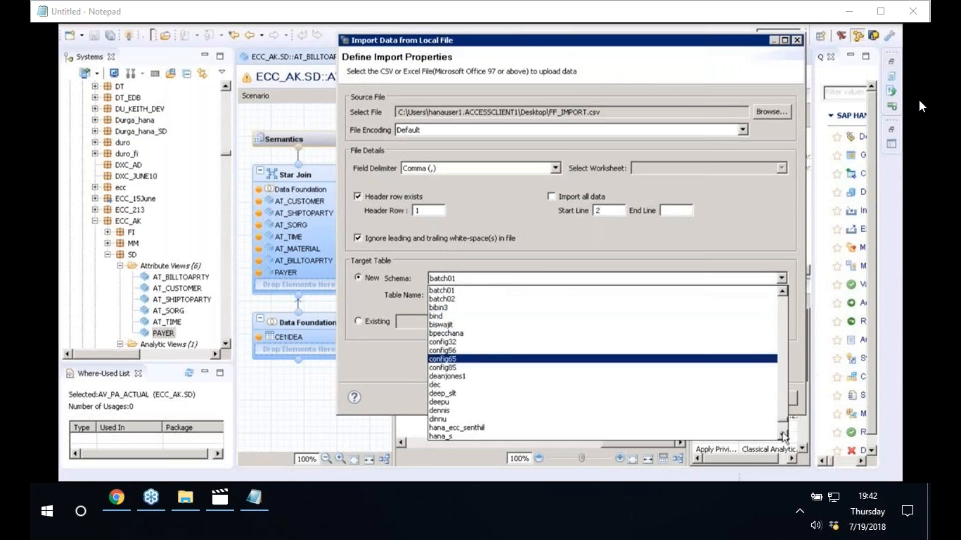
pyautogui.scroll(-1, 780, 291)
pyautogui.scroll(3, 782, 291)
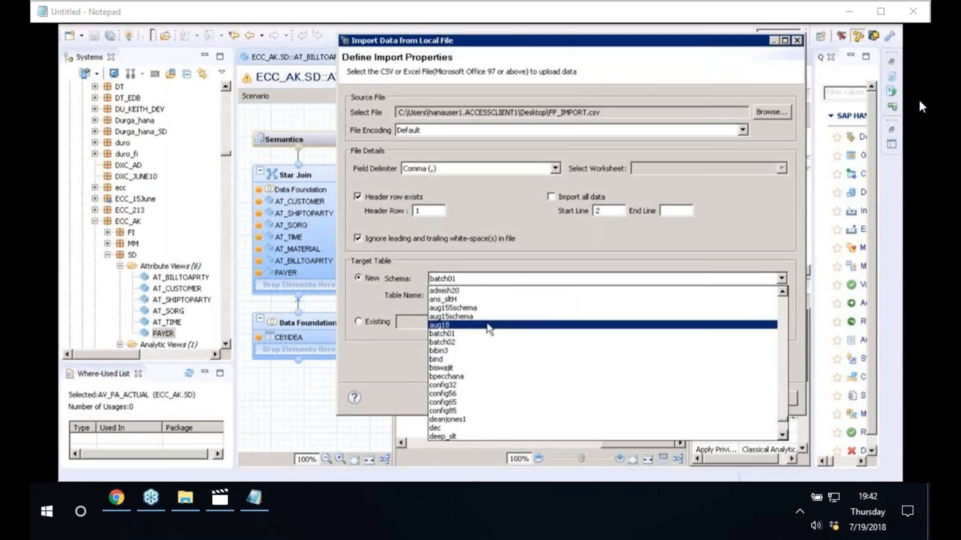
pyautogui.press('s')
pyautogui.press('t')
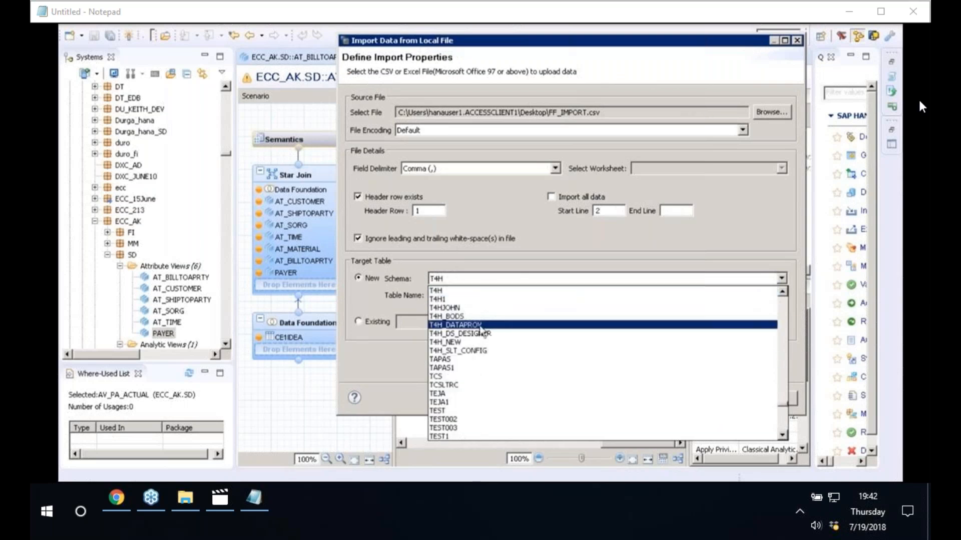
pyautogui.press('b')
pyautogui.press('b')
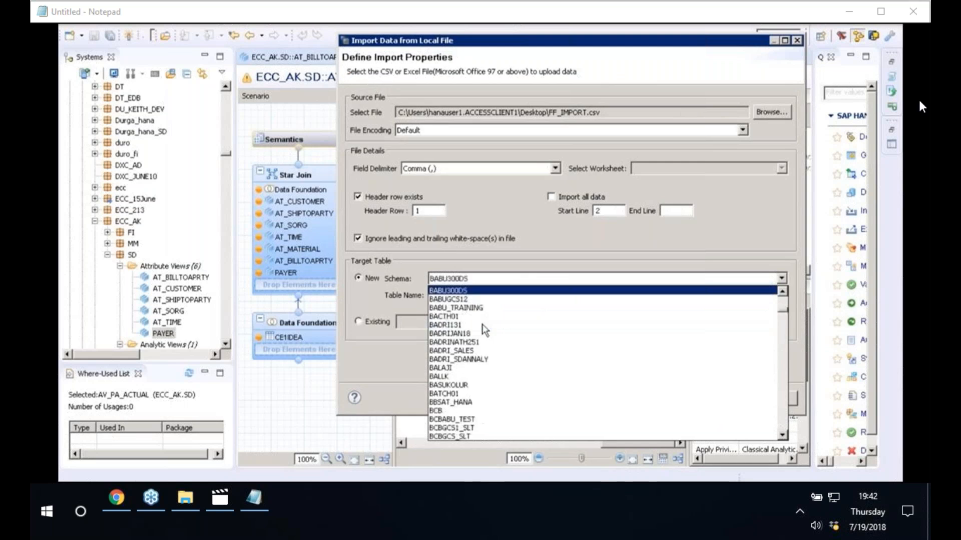
pyautogui.press('b')
pyautogui.press('b')
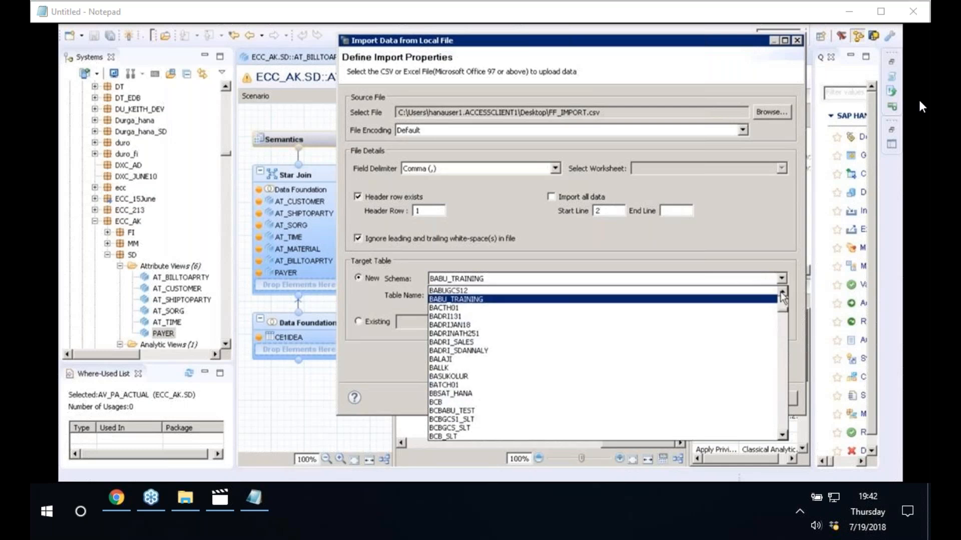
pyautogui.scroll(2, 779, 304)
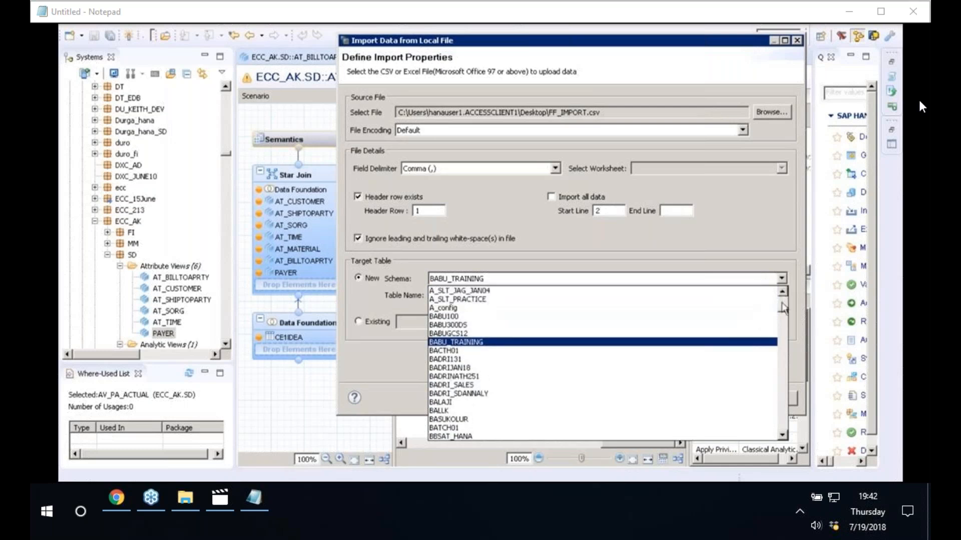
pyautogui.scroll(-2, 780, 439)
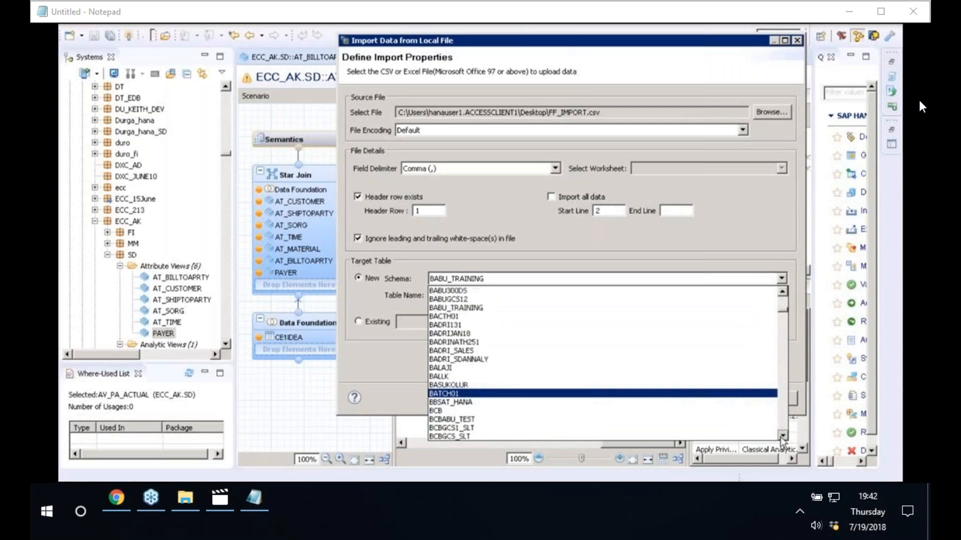
pyautogui.scroll(-3, 781, 439)
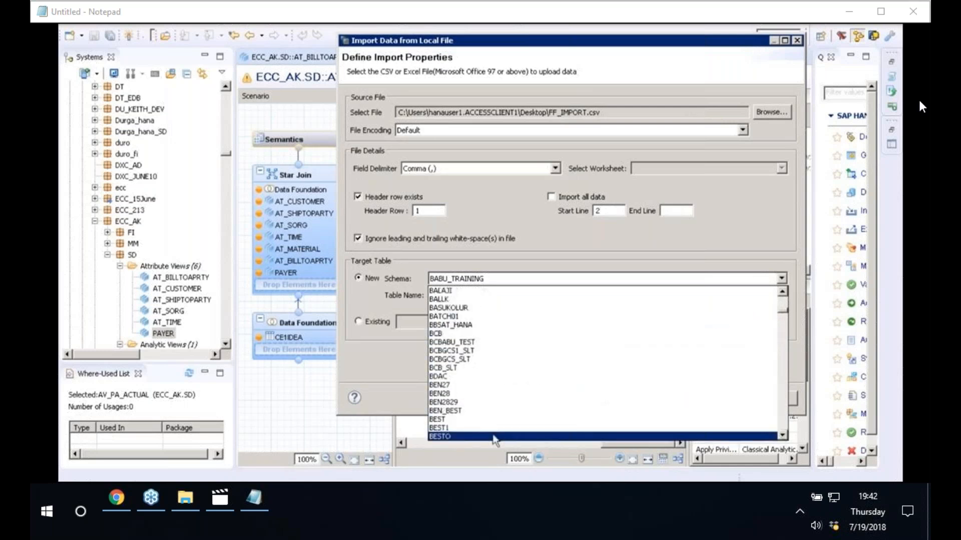
pyautogui.click(496, 419)
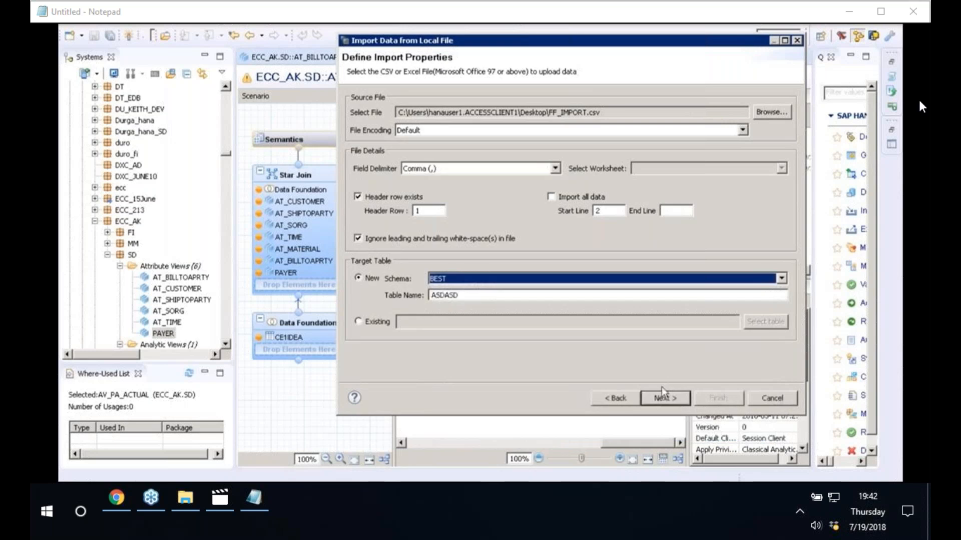
pyautogui.click(663, 396)
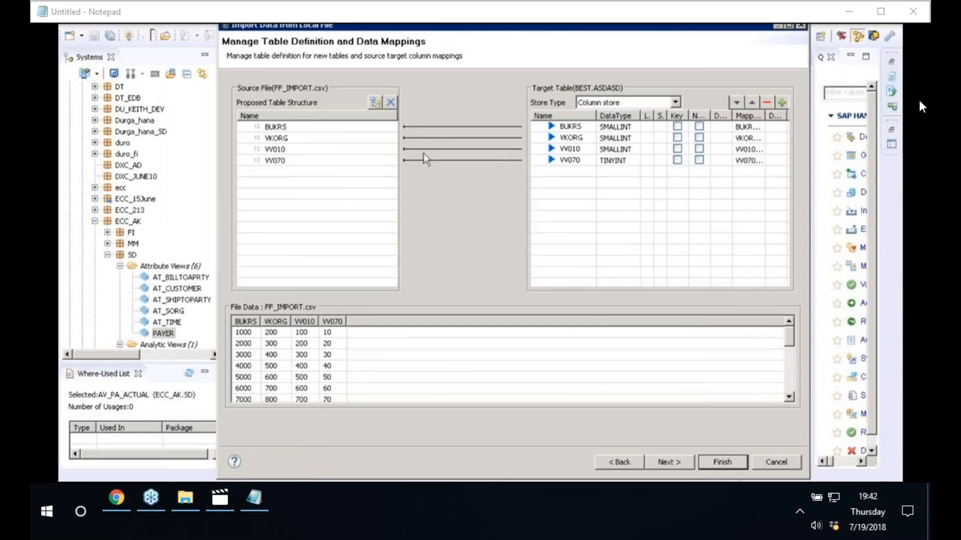
# - Review the source-to-target column mappings and add a column named DFDFDF to the target table
pyautogui.click(312, 161)
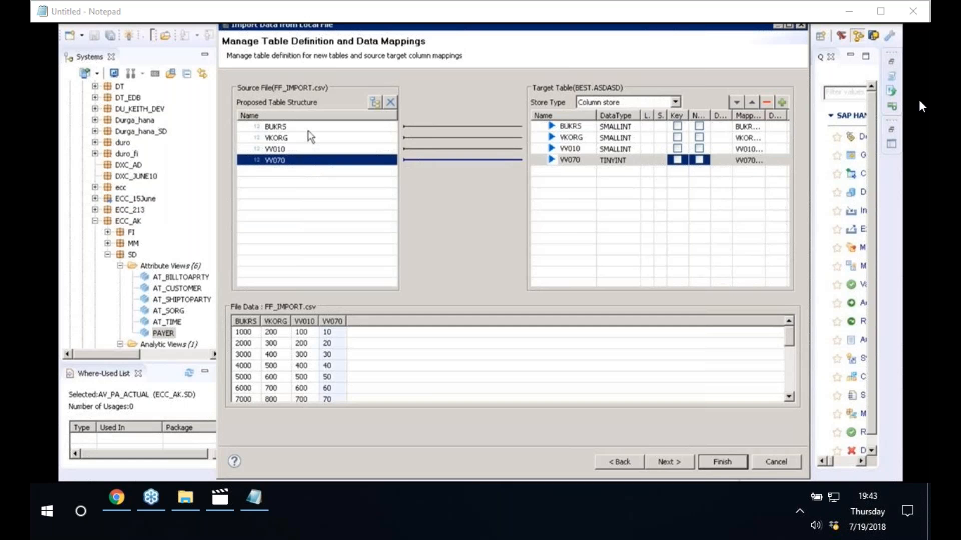
pyautogui.click(285, 128)
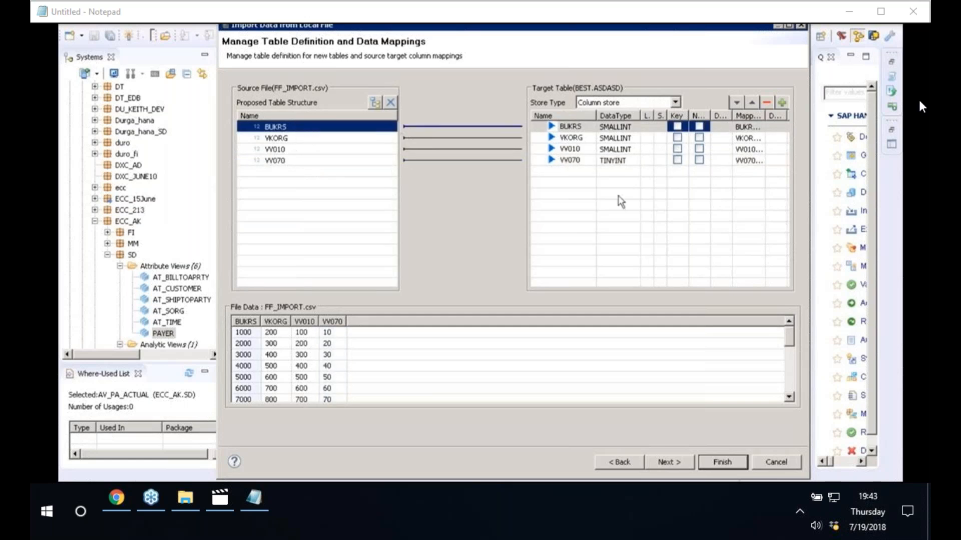
pyautogui.click(695, 160)
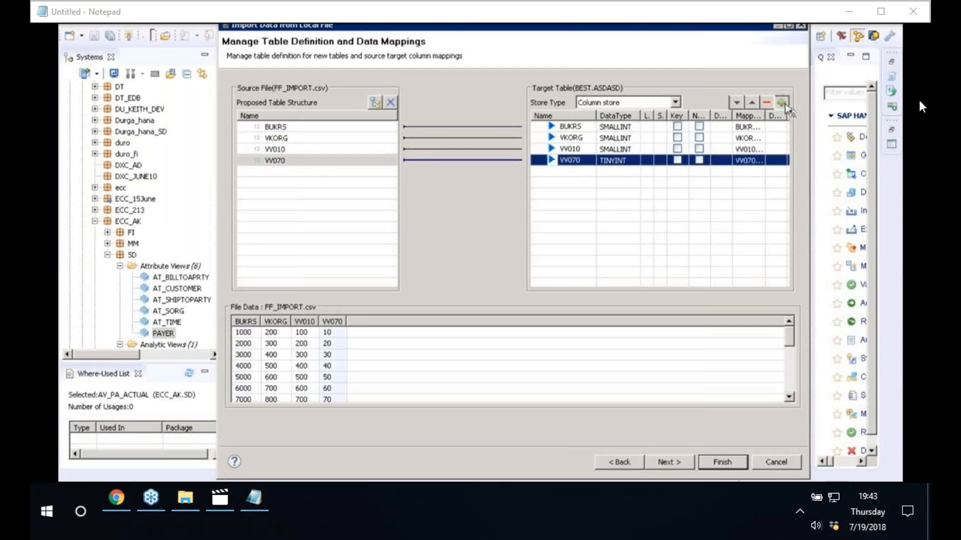
pyautogui.click(783, 104)
pyautogui.write('DFDFDF')
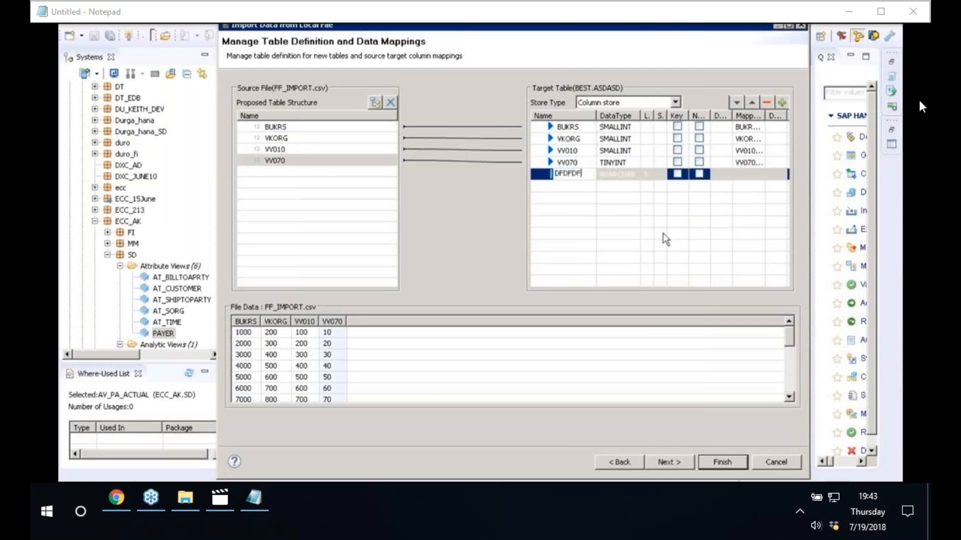
pyautogui.press('Return')
# - Try to map the source column BUKRS to the new target column DFDFDF
pyautogui.click(350, 130)
pyautogui.moveTo(352, 131); pyautogui.dragTo(573, 181)
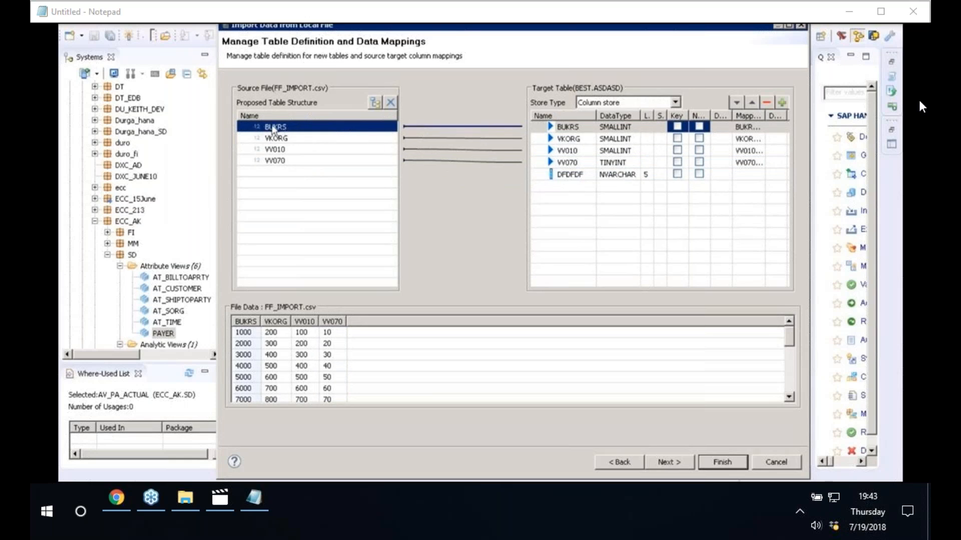
pyautogui.moveTo(352, 131); pyautogui.dragTo(573, 180)
pyautogui.moveTo(275, 127); pyautogui.dragTo(583, 177)
pyautogui.moveTo(329, 126); pyautogui.dragTo(567, 176)
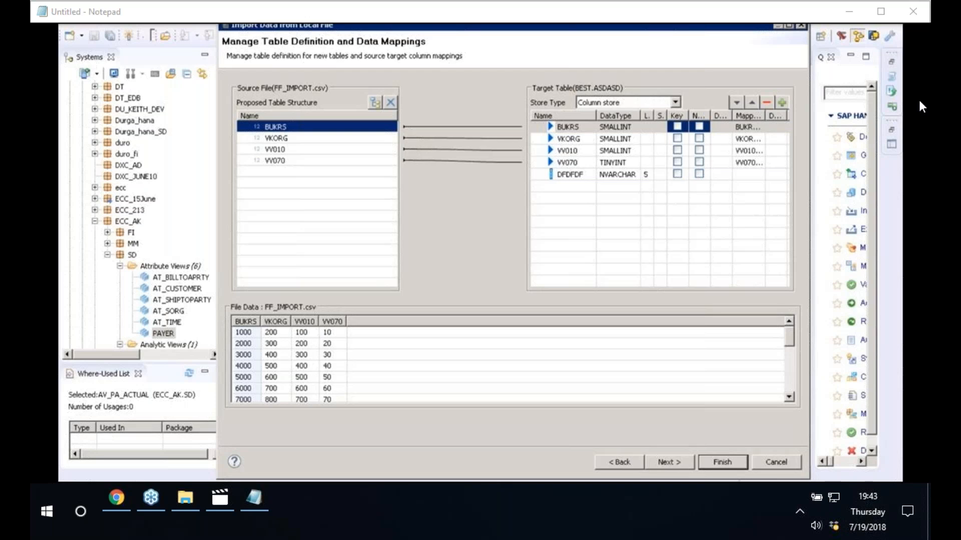
pyautogui.click(575, 176)
pyautogui.click(291, 130)
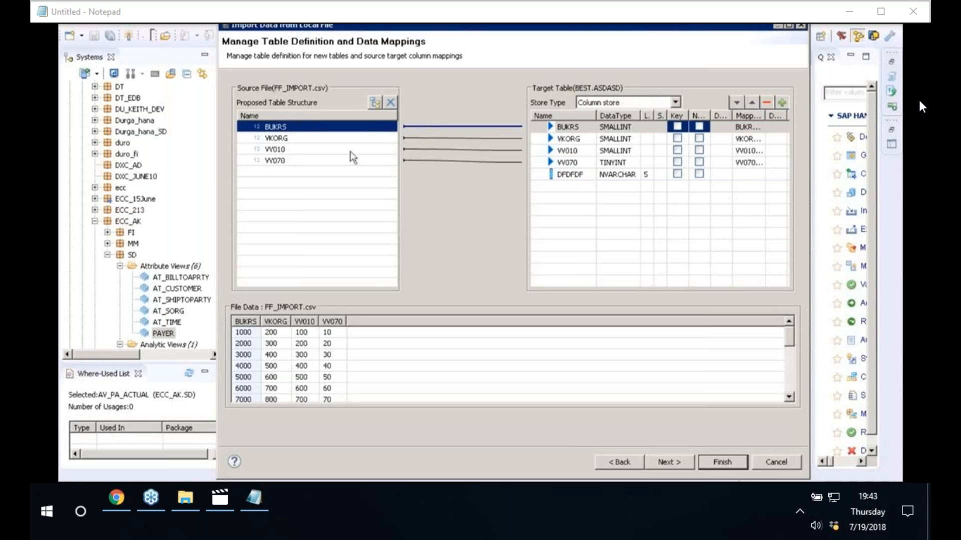
pyautogui.click(571, 175)
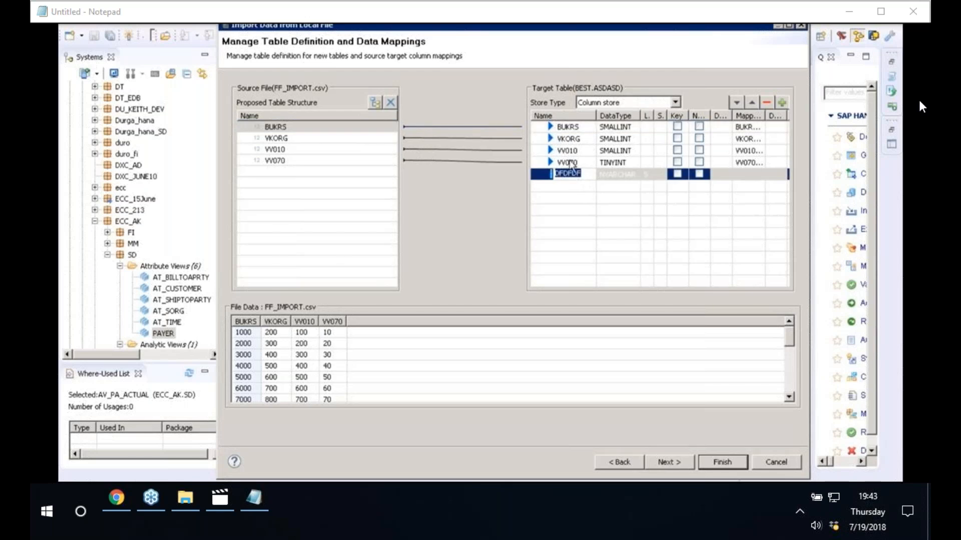
# - Restart the local-file import into EDB (BEST) and choose the existing table ZCUST_ATTR from schema 0001SANT as the target
pyautogui.click(621, 464)
pyautogui.click(543, 255)
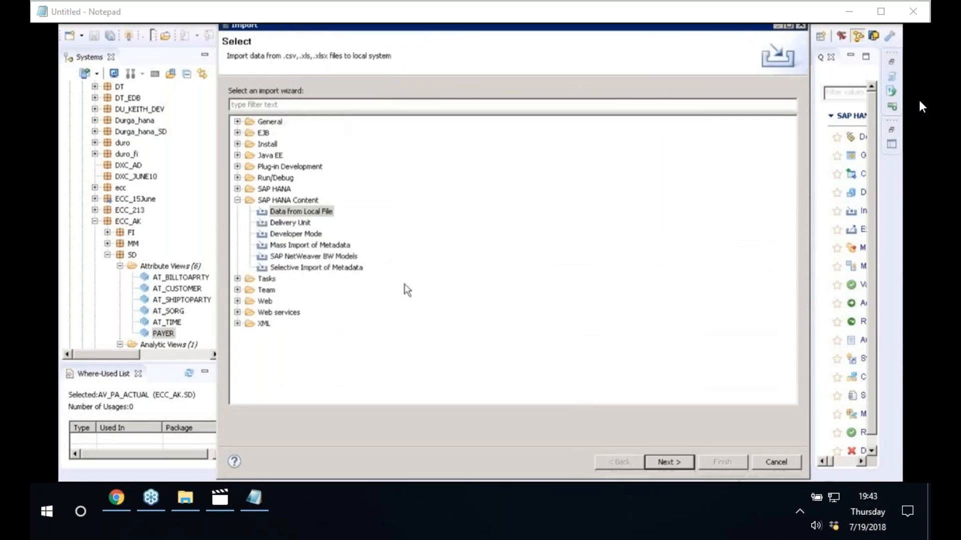
pyautogui.click(668, 462)
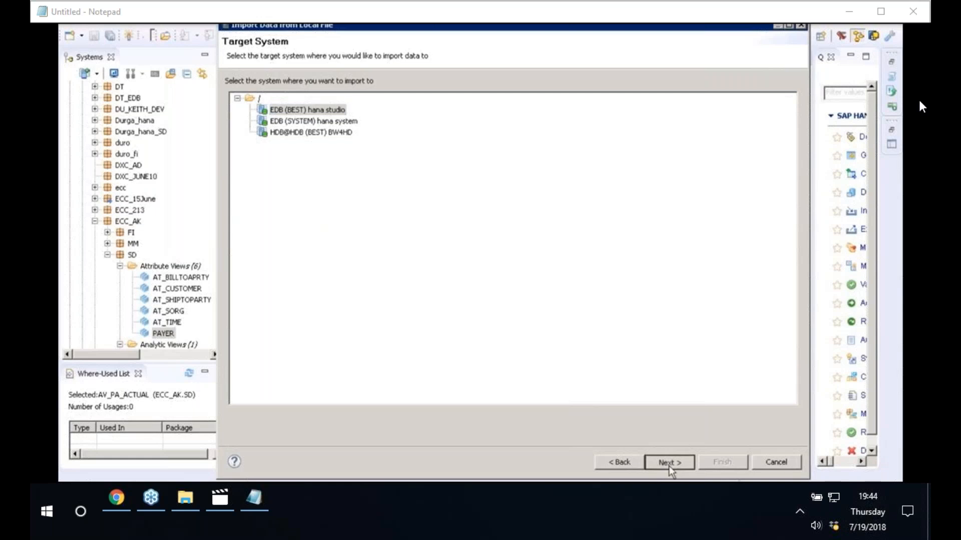
pyautogui.click(668, 463)
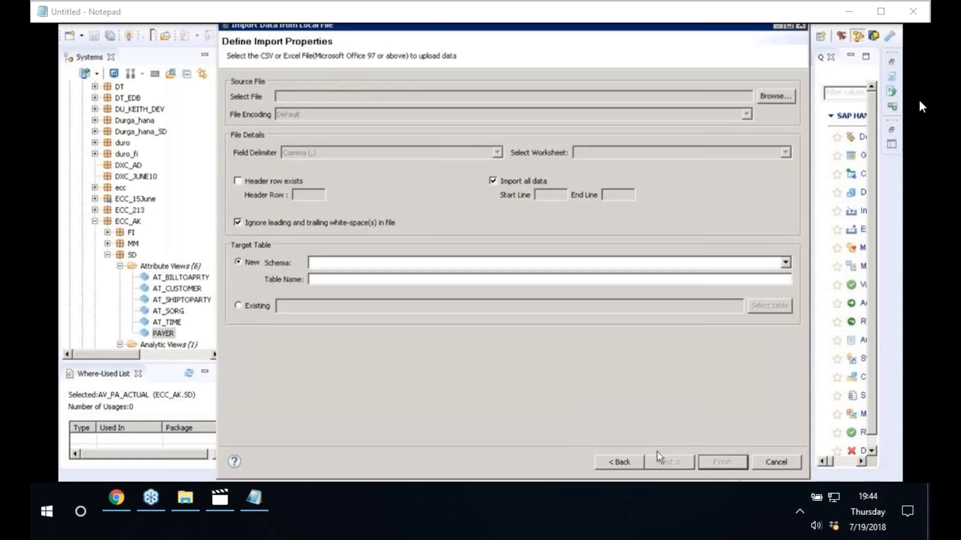
pyautogui.click(241, 310)
pyautogui.click(770, 306)
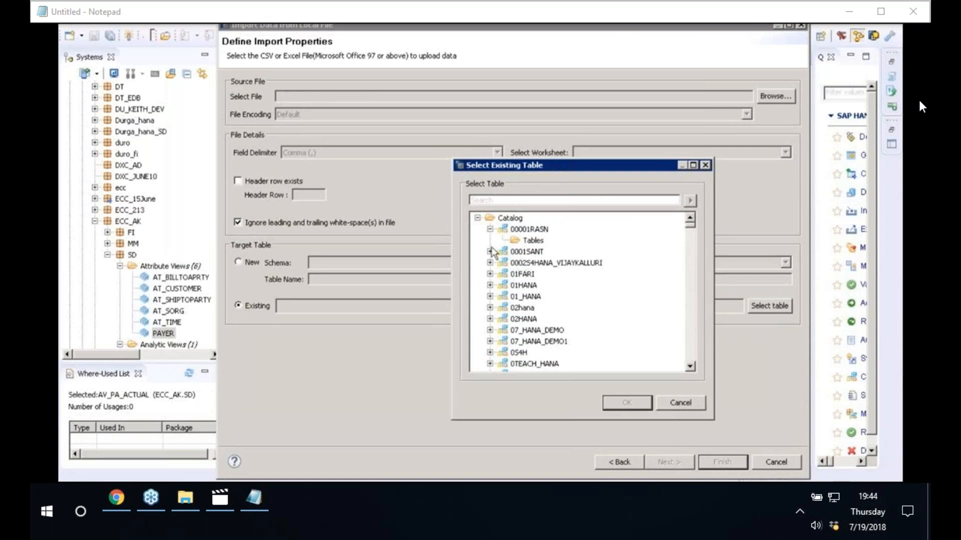
pyautogui.click(490, 252)
pyautogui.click(555, 274)
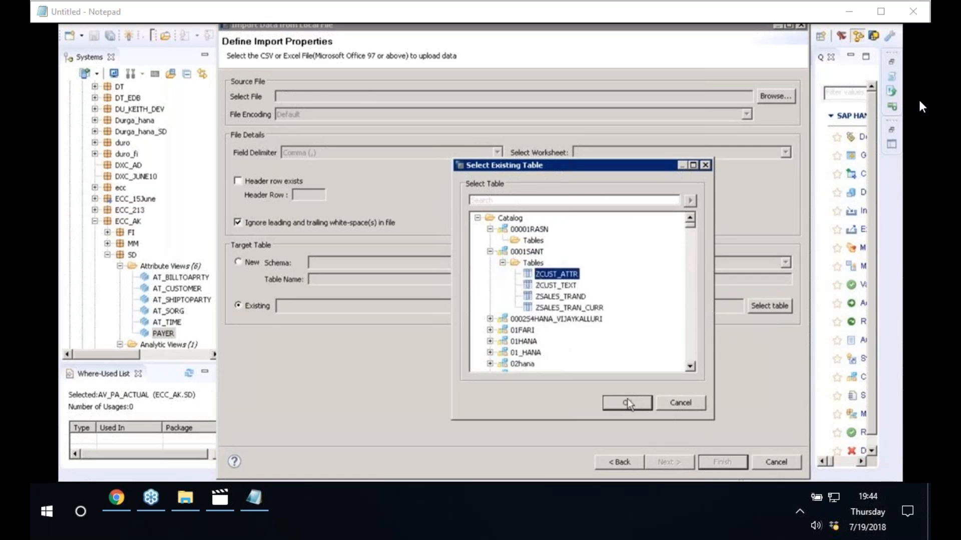
pyautogui.click(626, 403)
# - Choose FF_IMPORT.csv from the desktop as the source file for the import into the existing table
pyautogui.click(775, 95)
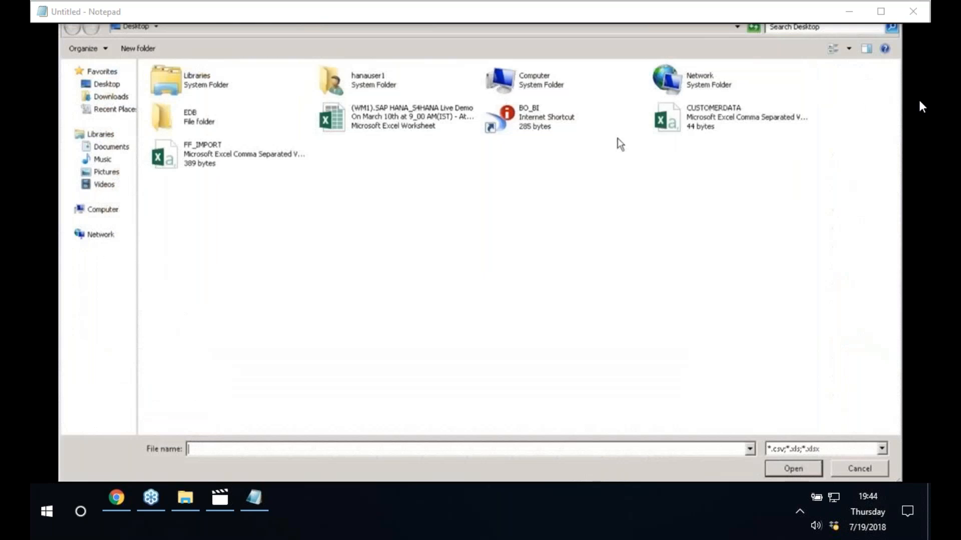
pyautogui.click(690, 116)
pyautogui.doubleClick(230, 155)
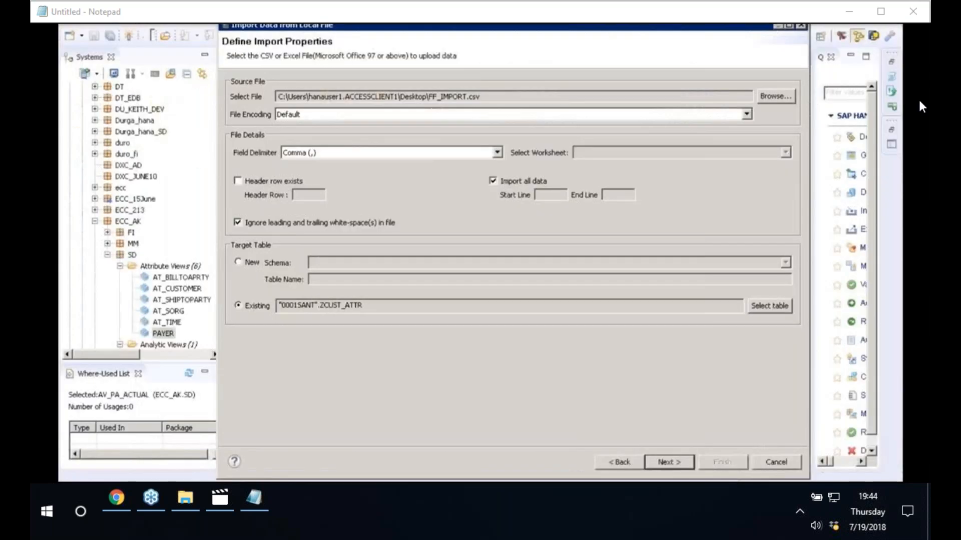
# - Set row 1 as the header row with data from line 2, and compare the source columns with those of target table ZCUST_ATTR
pyautogui.click(524, 181)
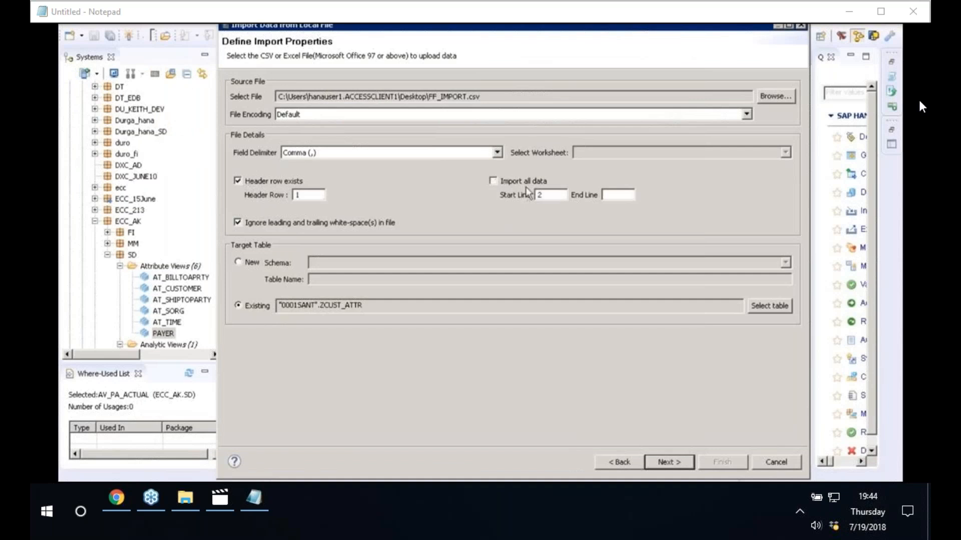
pyautogui.press('Return')
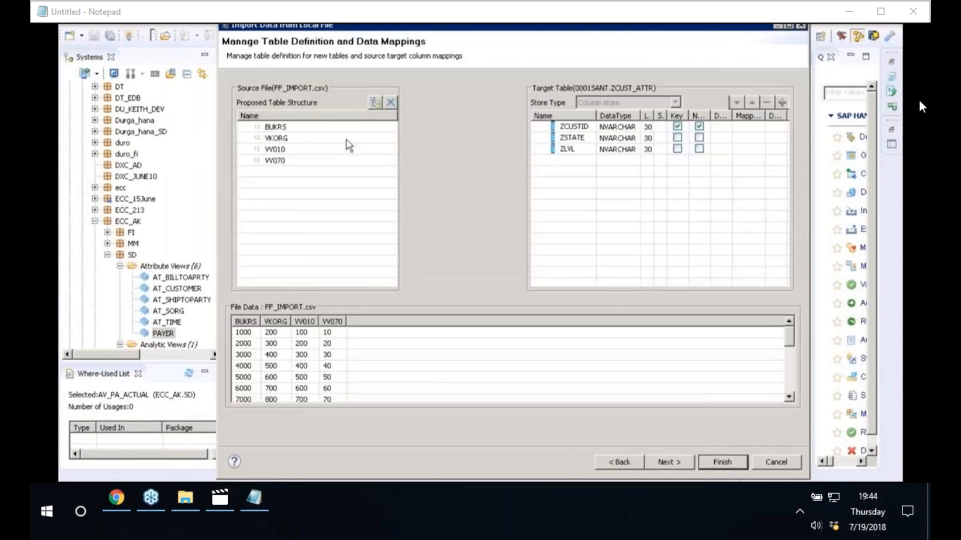
pyautogui.click(307, 131)
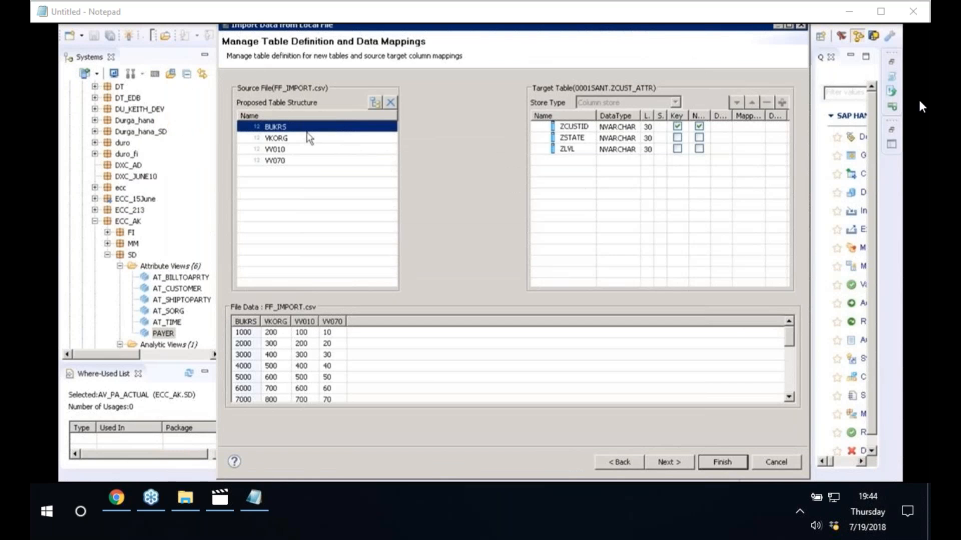
pyautogui.press('super+Up')
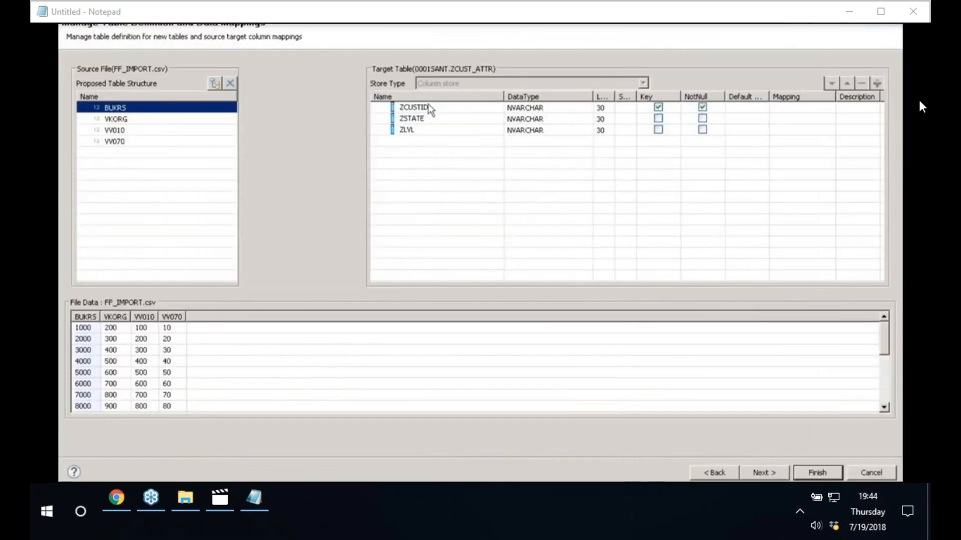
pyautogui.click(427, 108)
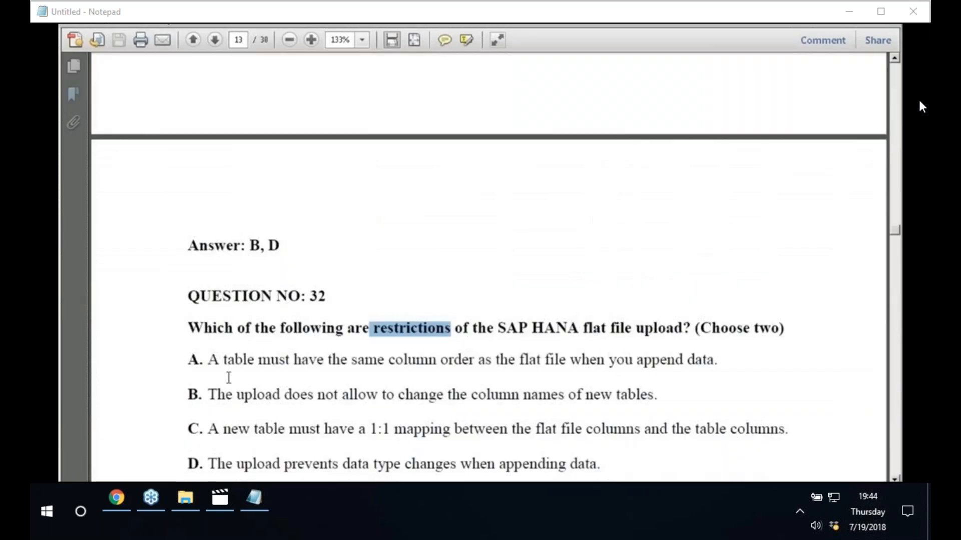
# - Switch to the exam-question PDF and examine question 32 on SAP HANA flat file upload restrictions, including options A and D
pyautogui.click(380, 327)
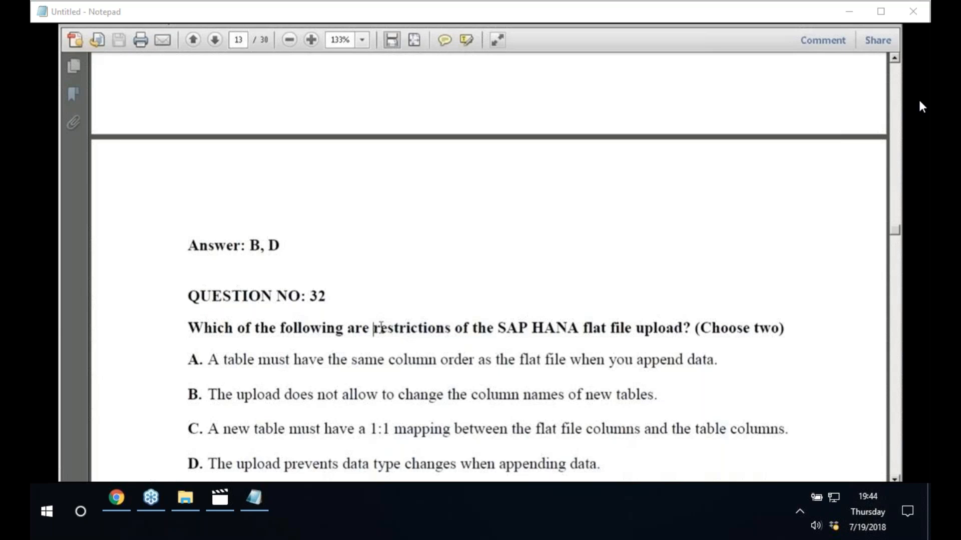
pyautogui.doubleClick(379, 327)
pyautogui.moveTo(498, 328); pyautogui.dragTo(682, 328)
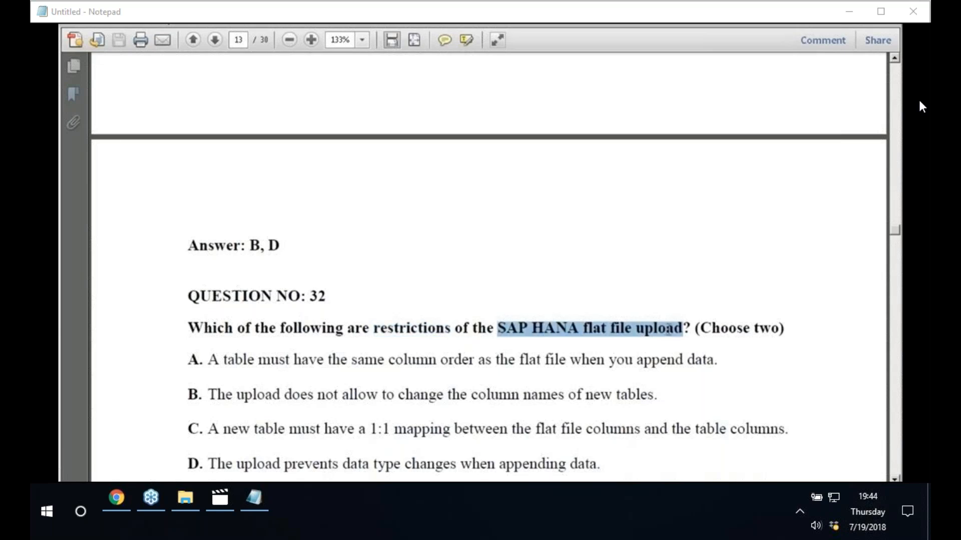
pyautogui.moveTo(208, 360); pyautogui.dragTo(714, 361)
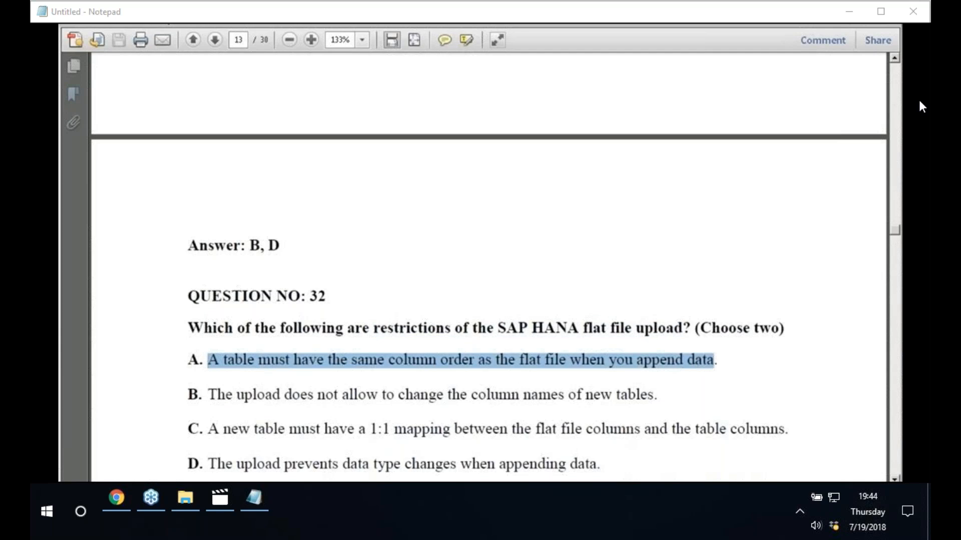
pyautogui.click(775, 320)
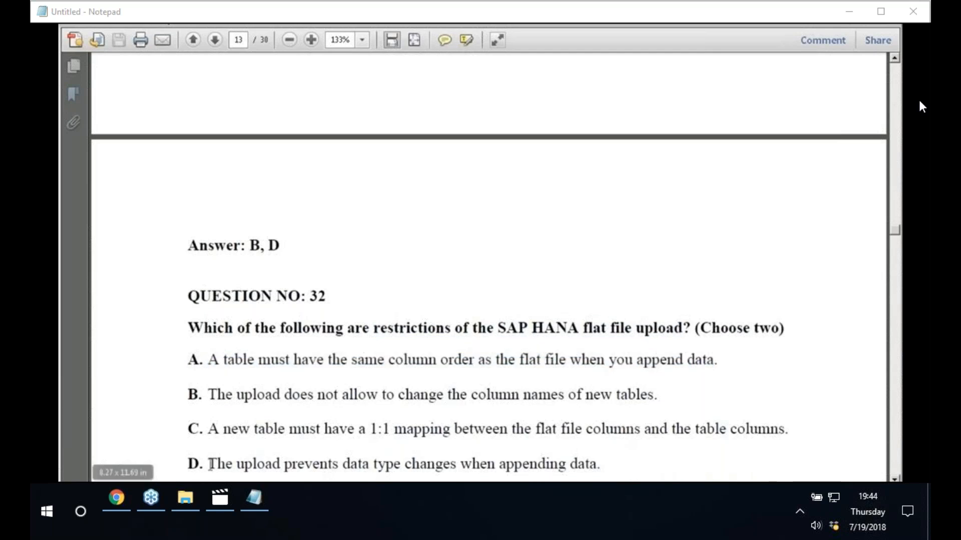
pyautogui.moveTo(210, 464); pyautogui.dragTo(596, 465)
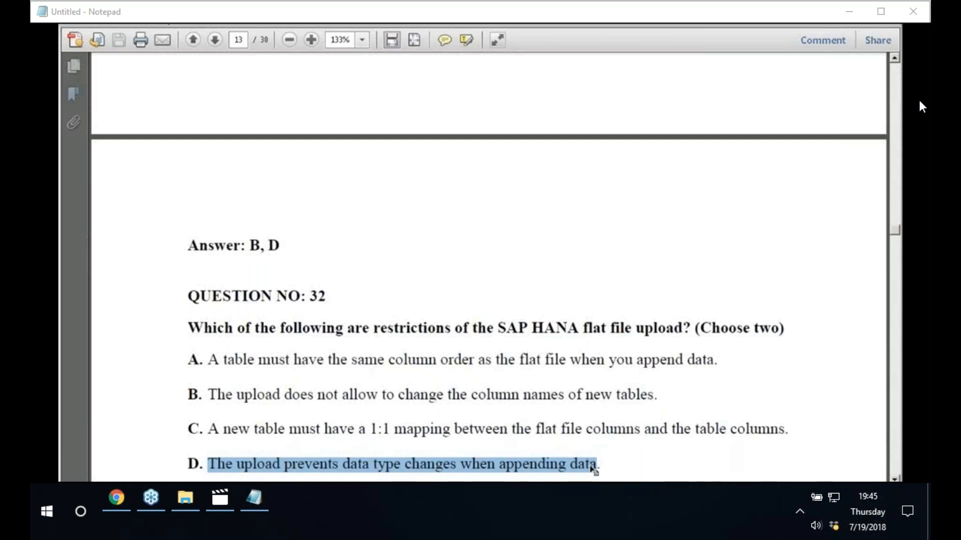
pyautogui.click(485, 468)
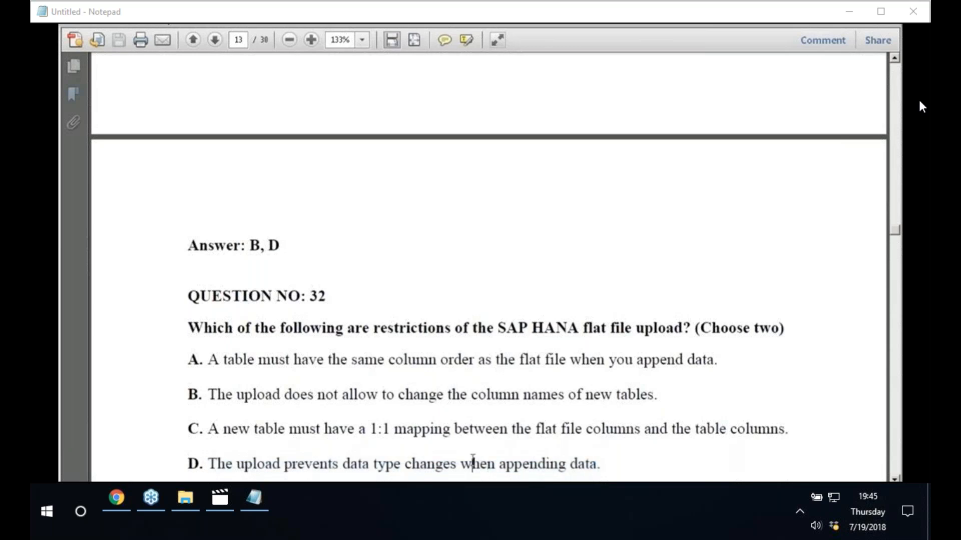
pyautogui.moveTo(472, 463); pyautogui.dragTo(581, 465)
pyautogui.click(703, 446)
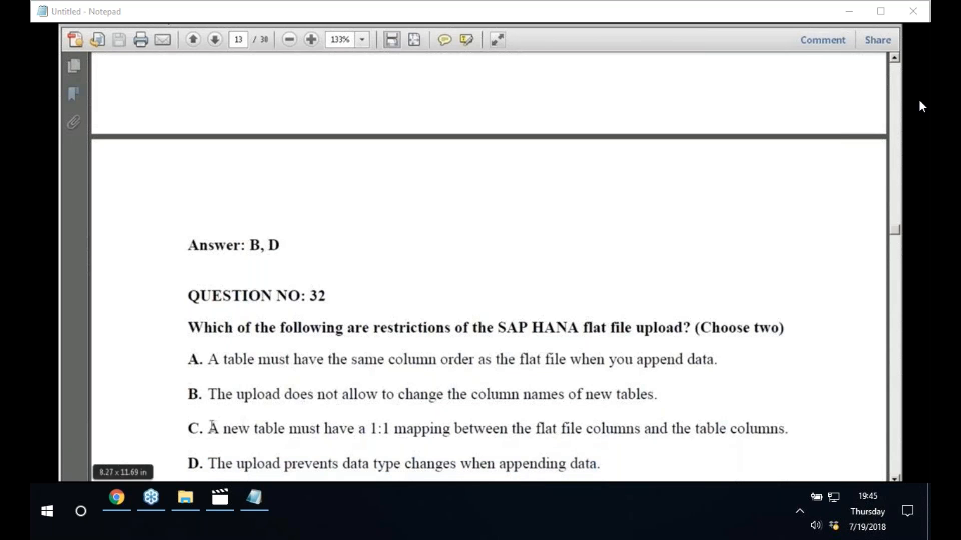
# - Examine option C of question 32, about the 1:1 mapping between flat file columns and table columns for a new table
pyautogui.moveTo(211, 428); pyautogui.dragTo(792, 425)
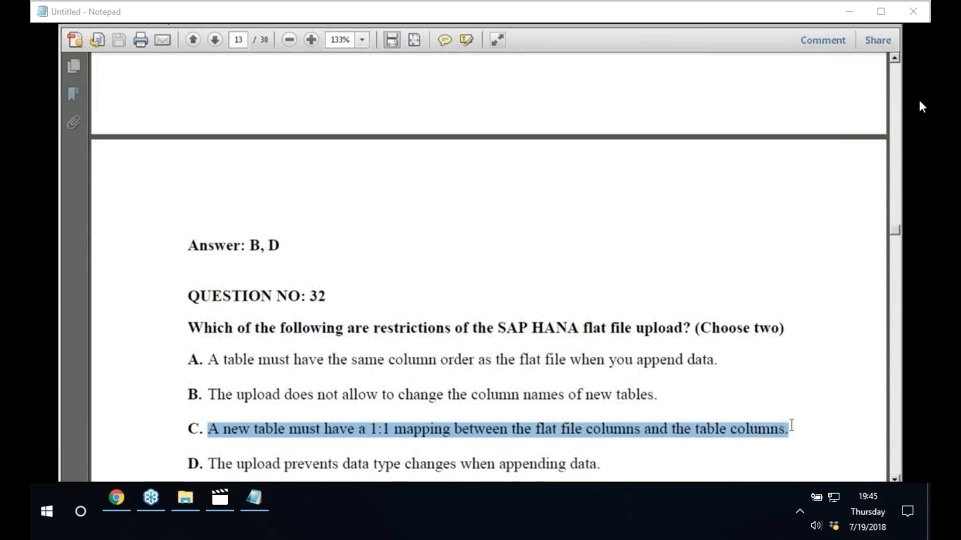
pyautogui.click(217, 443)
pyautogui.moveTo(208, 429); pyautogui.dragTo(438, 426)
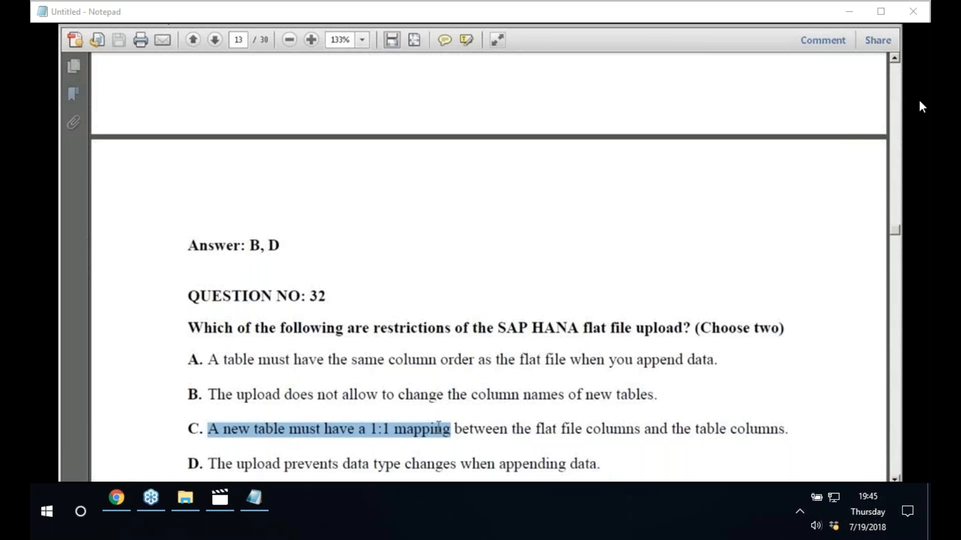
pyautogui.moveTo(439, 427); pyautogui.dragTo(821, 429)
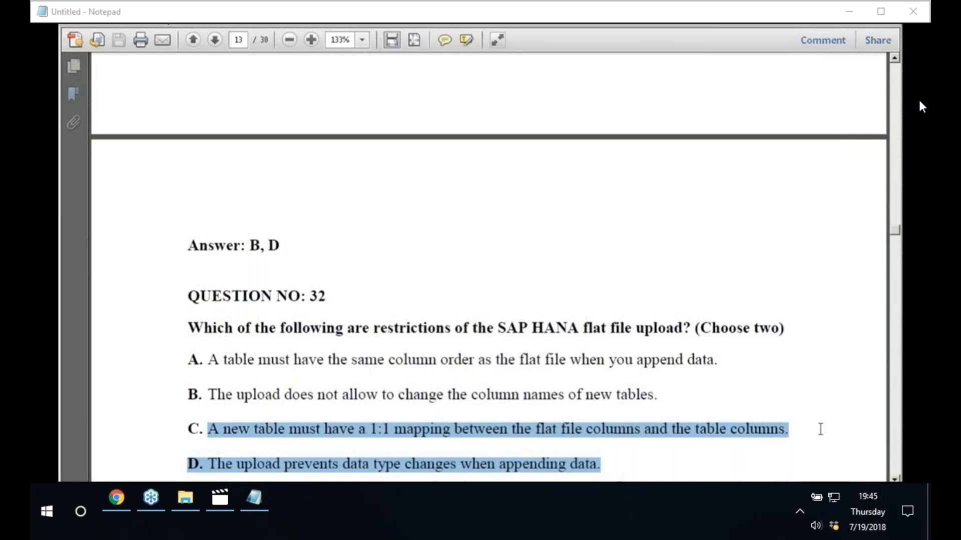
pyautogui.click(821, 429)
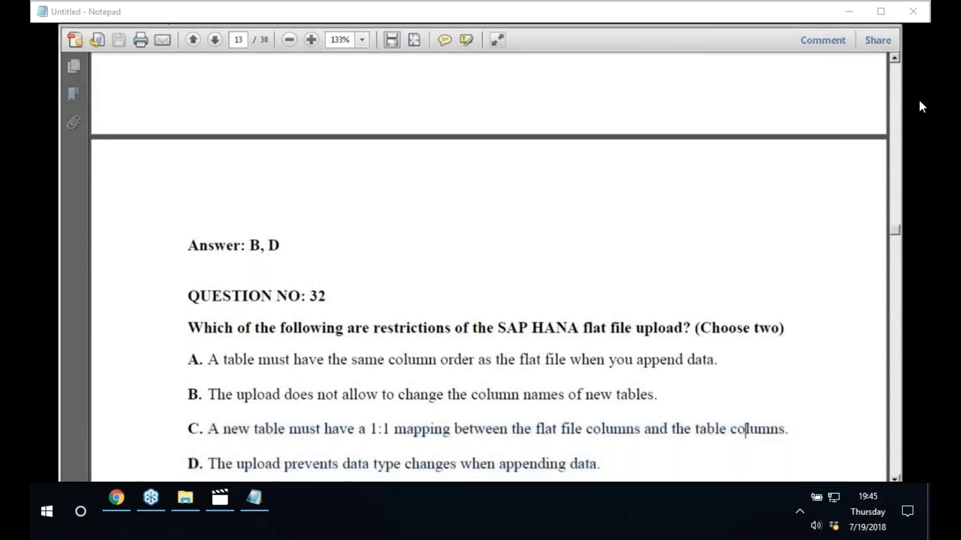
pyautogui.moveTo(369, 429); pyautogui.dragTo(501, 433)
pyautogui.click(502, 434)
pyautogui.doubleClick(548, 429)
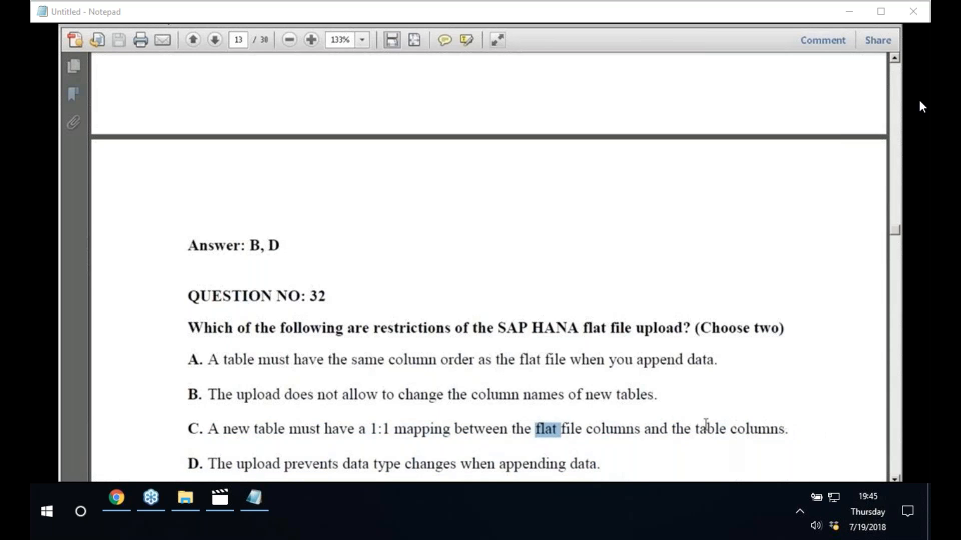
pyautogui.moveTo(697, 429); pyautogui.dragTo(785, 430)
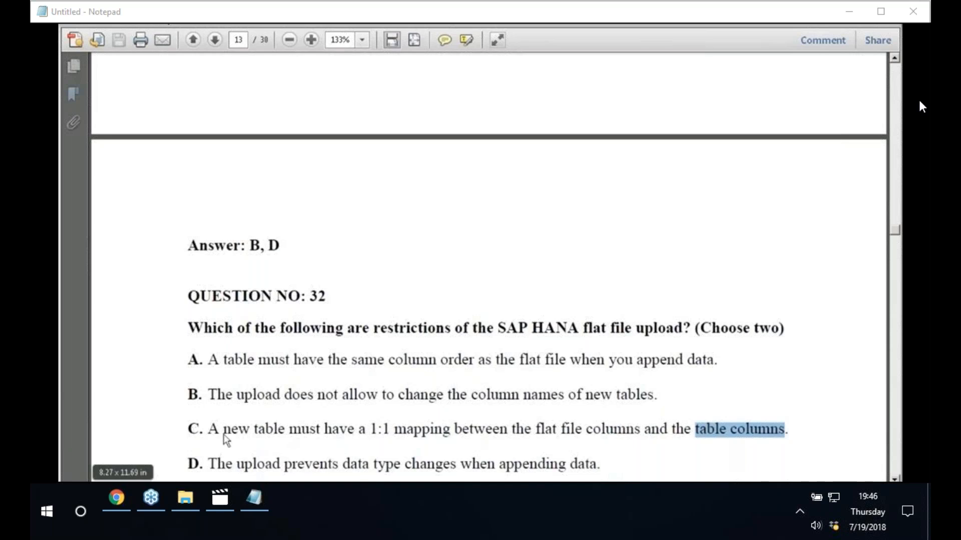
pyautogui.moveTo(216, 430); pyautogui.dragTo(692, 435)
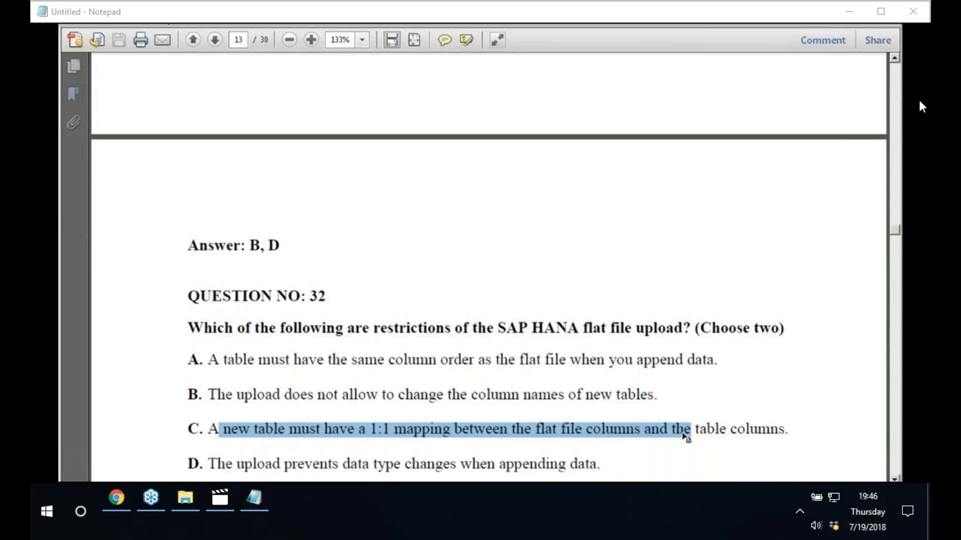
# - Reread the appending-data condition in option D of question 32 and check the question's answer
pyautogui.moveTo(460, 464); pyautogui.dragTo(597, 465)
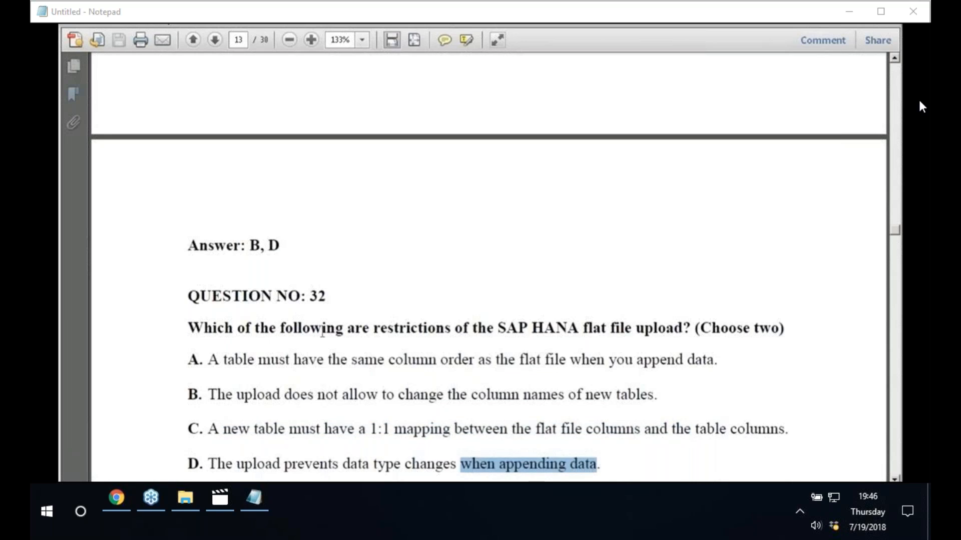
pyautogui.click(320, 298)
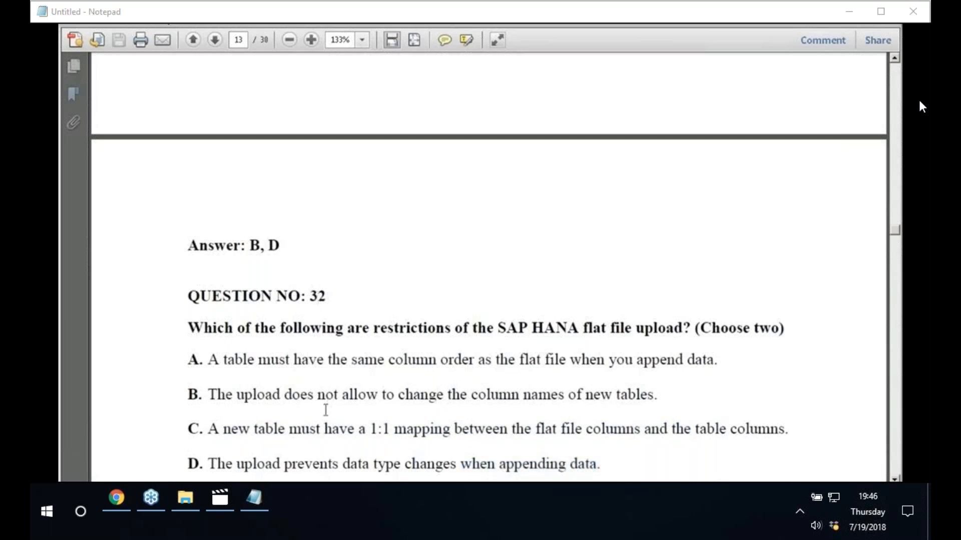
pyautogui.scroll(-1, 326, 410)
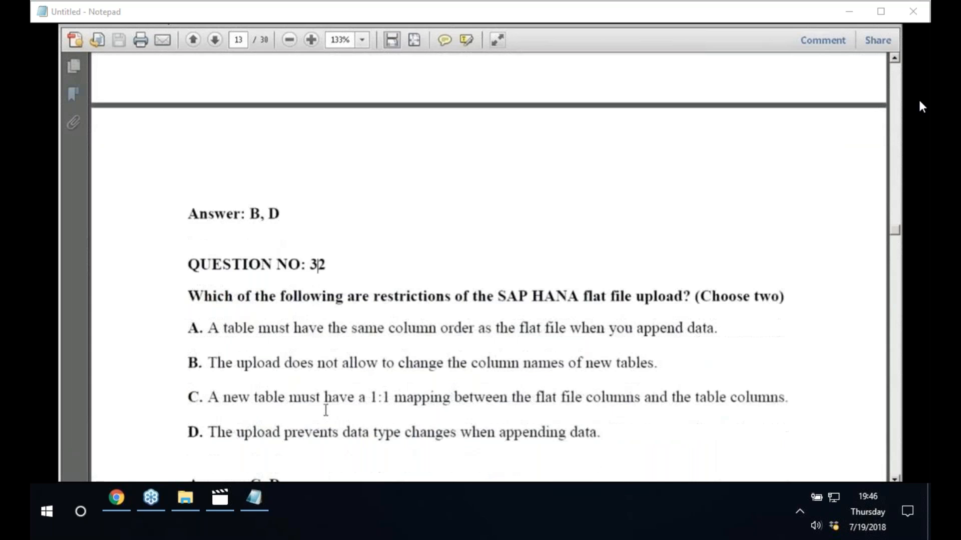
pyautogui.scroll(-4, 325, 410)
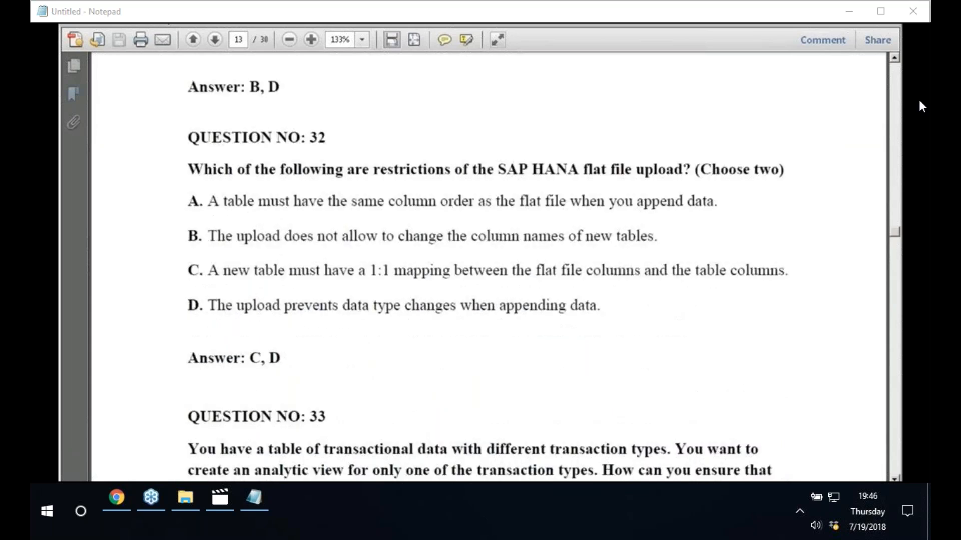
# - Read question 33 about limiting an analytic view to only one transaction type from a table of transactional data
pyautogui.scroll(-2, 368, 105)
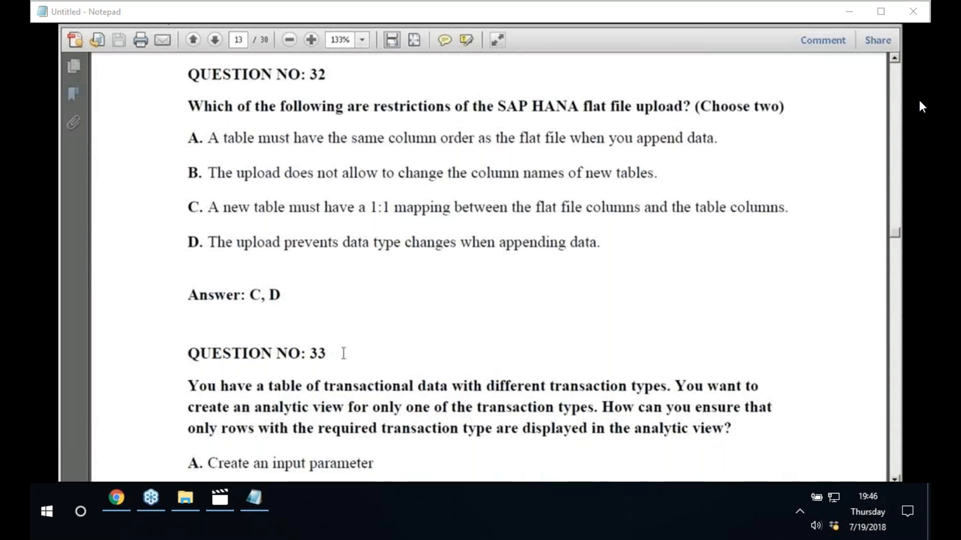
pyautogui.scroll(-1, 343, 353)
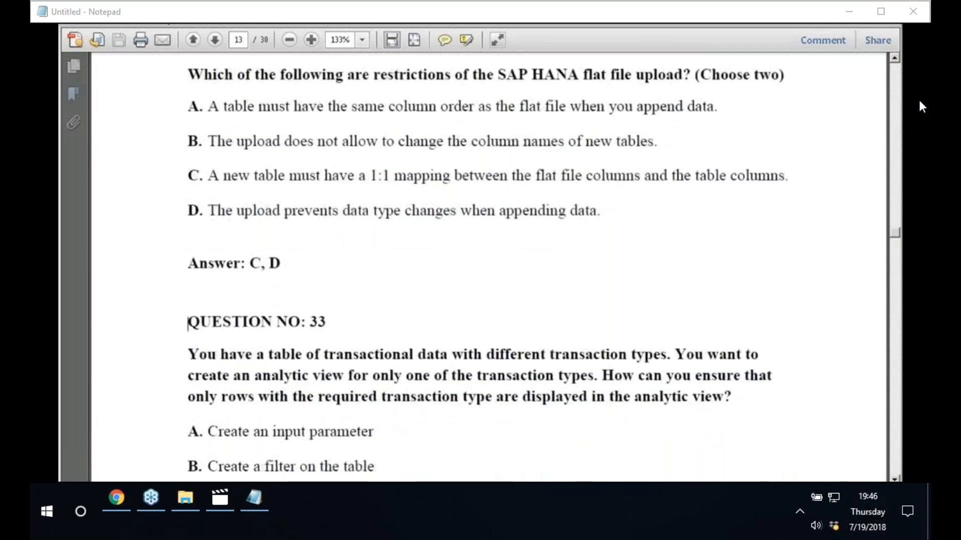
pyautogui.scroll(-2, 188, 323)
pyautogui.moveTo(188, 291); pyautogui.dragTo(652, 295)
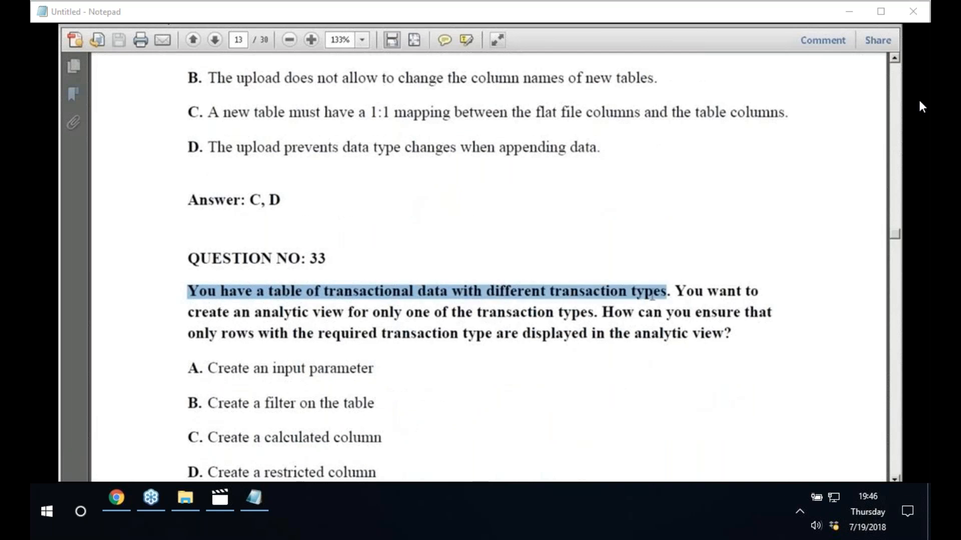
pyautogui.click(675, 290)
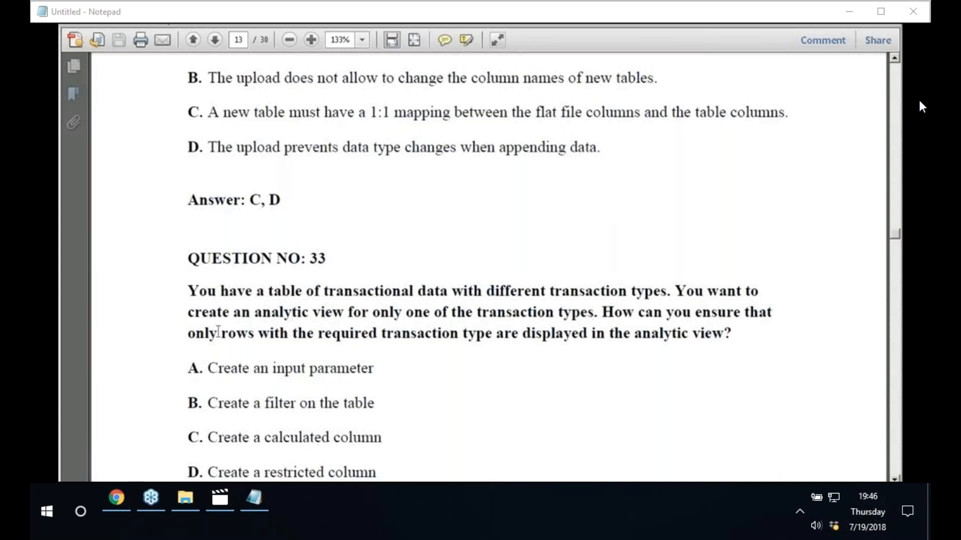
pyautogui.moveTo(191, 333); pyautogui.dragTo(750, 312)
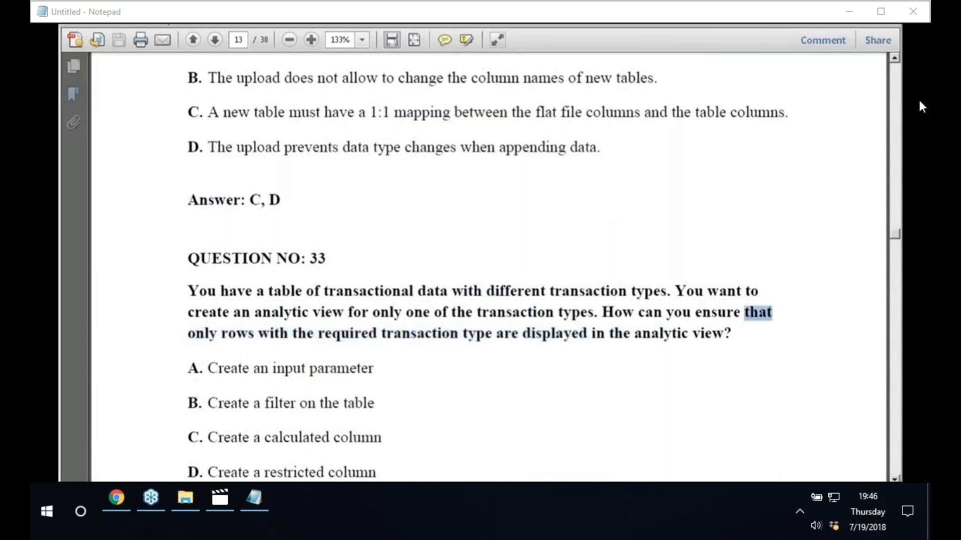
pyautogui.click(773, 341)
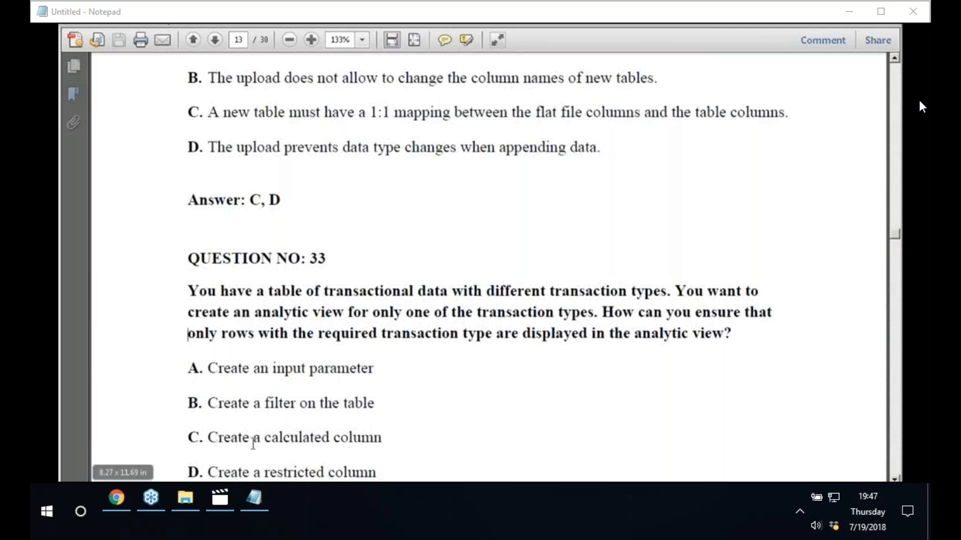
# - Examine question 33's answer options: calculated column, restricted column, input parameter and filter on the table
pyautogui.moveTo(266, 435); pyautogui.dragTo(383, 438)
pyautogui.moveTo(265, 472); pyautogui.dragTo(367, 470)
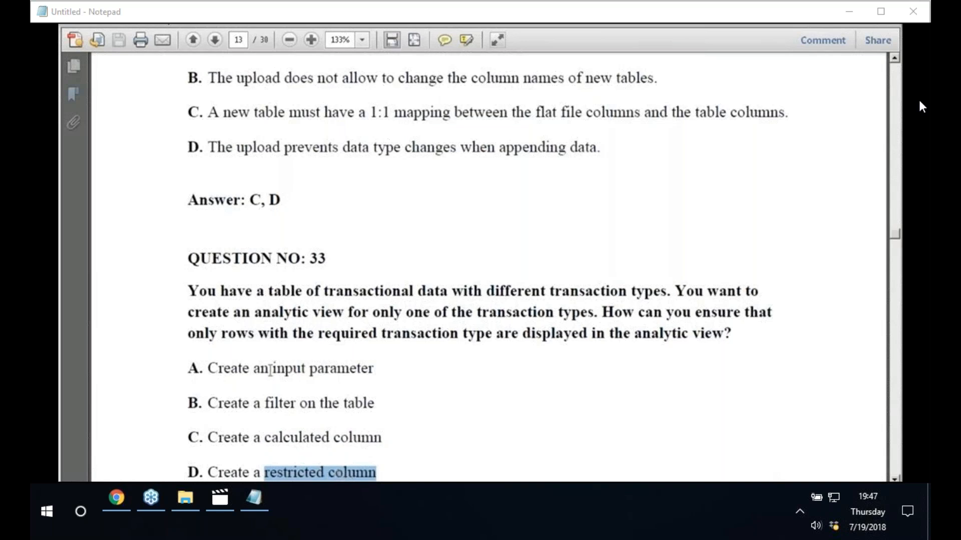
pyautogui.moveTo(272, 369); pyautogui.dragTo(374, 369)
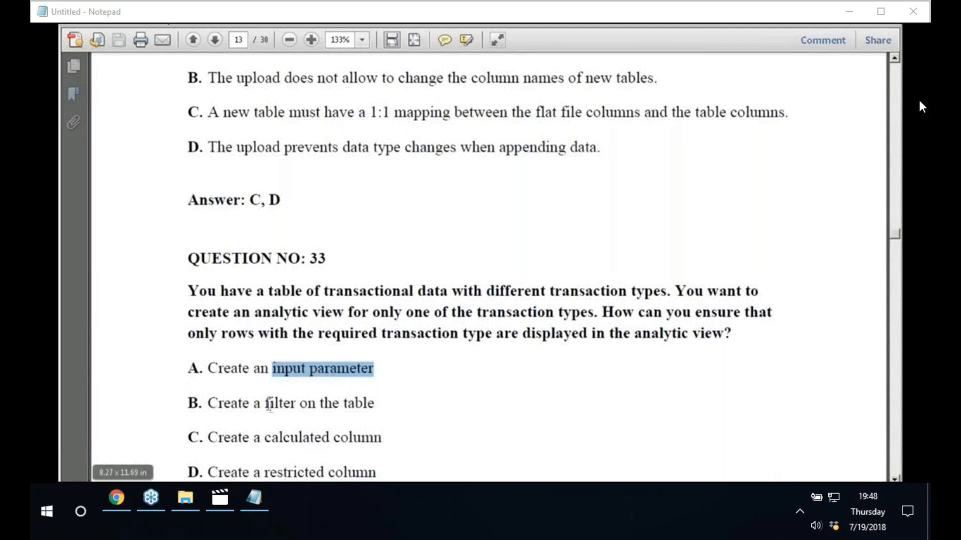
pyautogui.moveTo(265, 403); pyautogui.dragTo(375, 403)
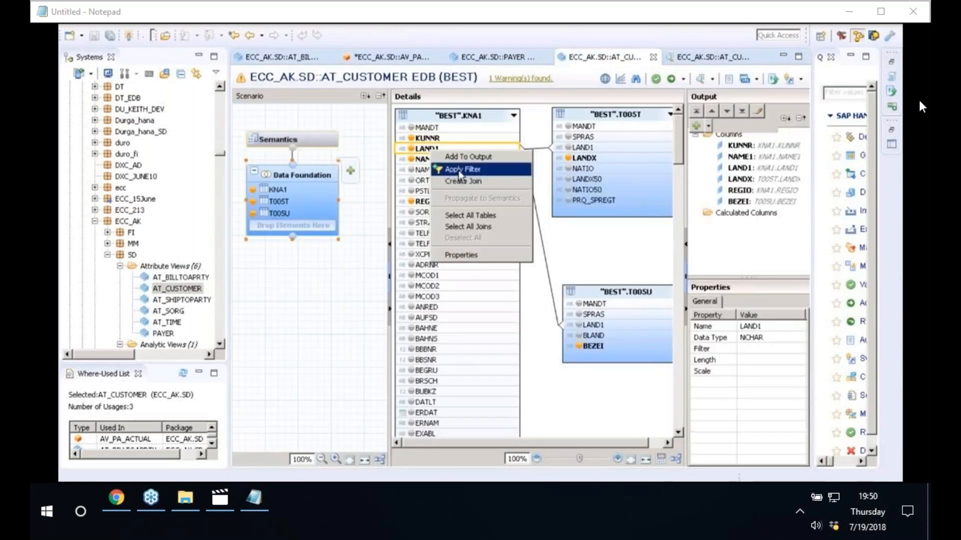
# - Apply an Equal filter with the value DE to the LAND1 column of table KNA1 in the AT_CUSTOMER attribute view
pyautogui.click(460, 173)
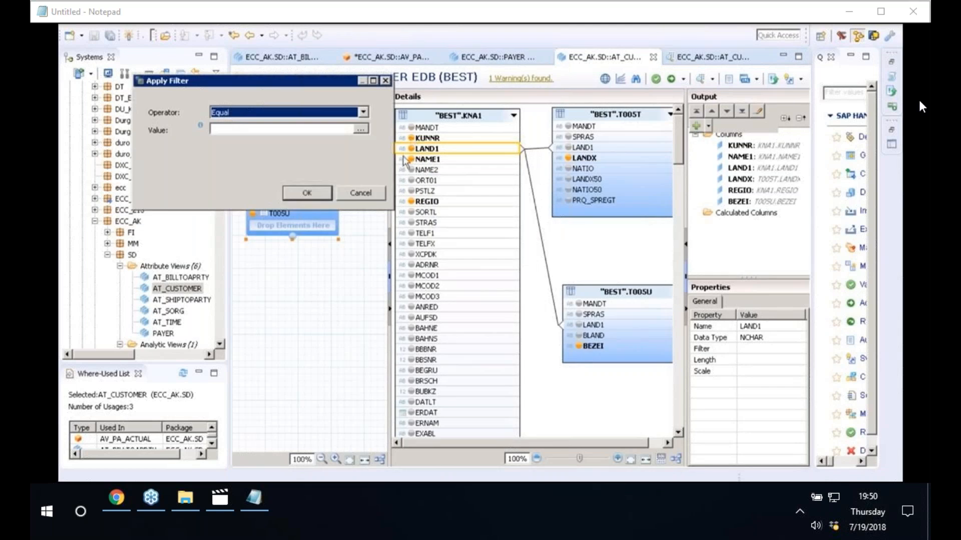
pyautogui.click(380, 198)
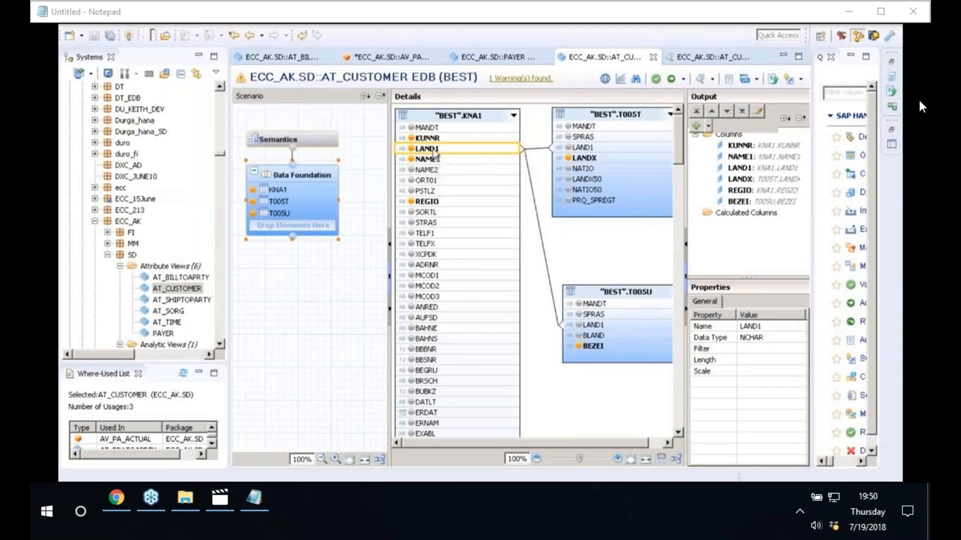
pyautogui.rightClick(434, 153)
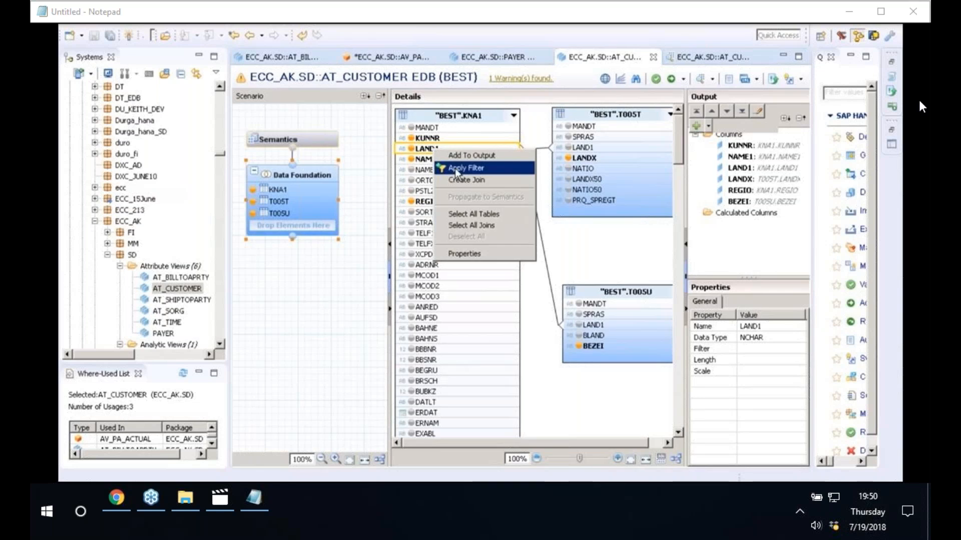
pyautogui.click(457, 170)
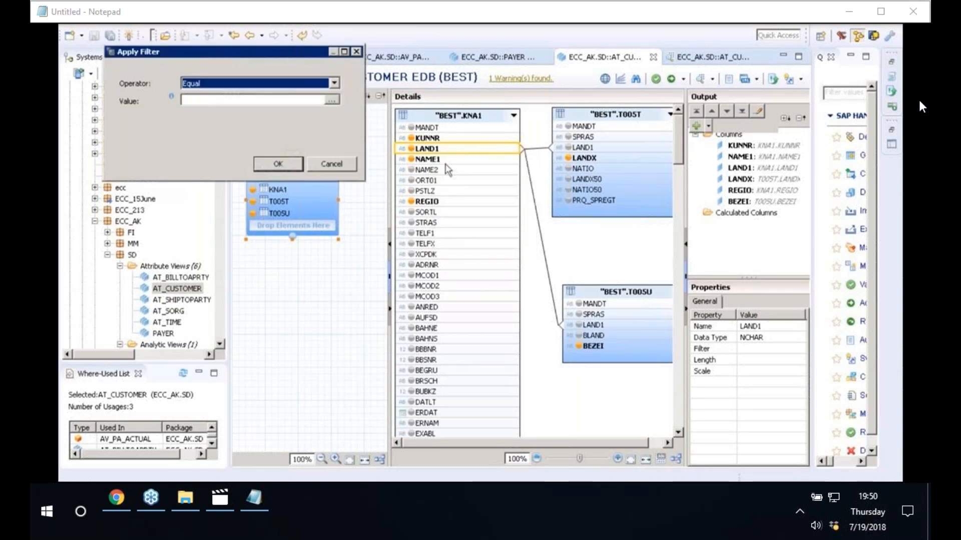
pyautogui.click(331, 101)
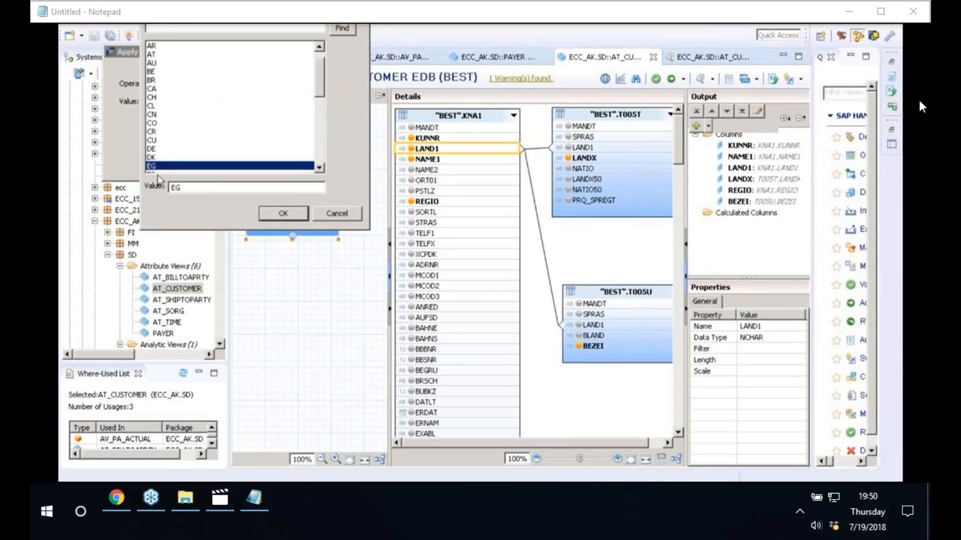
pyautogui.doubleClick(318, 168)
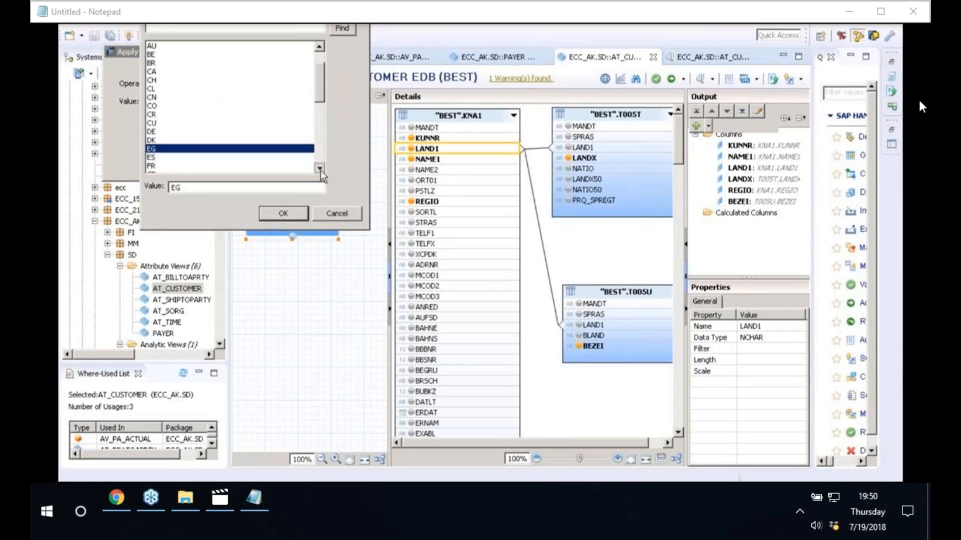
pyautogui.click(201, 131)
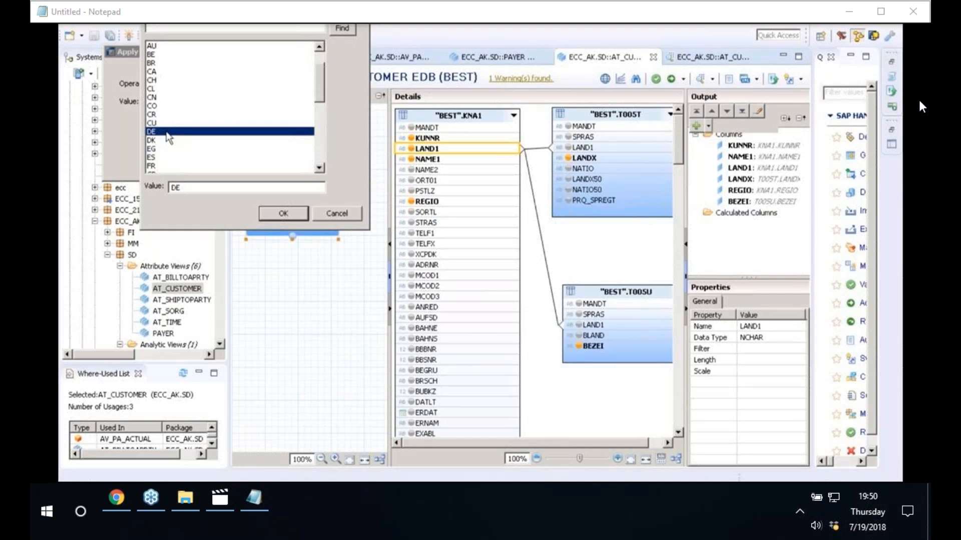
pyautogui.click(267, 217)
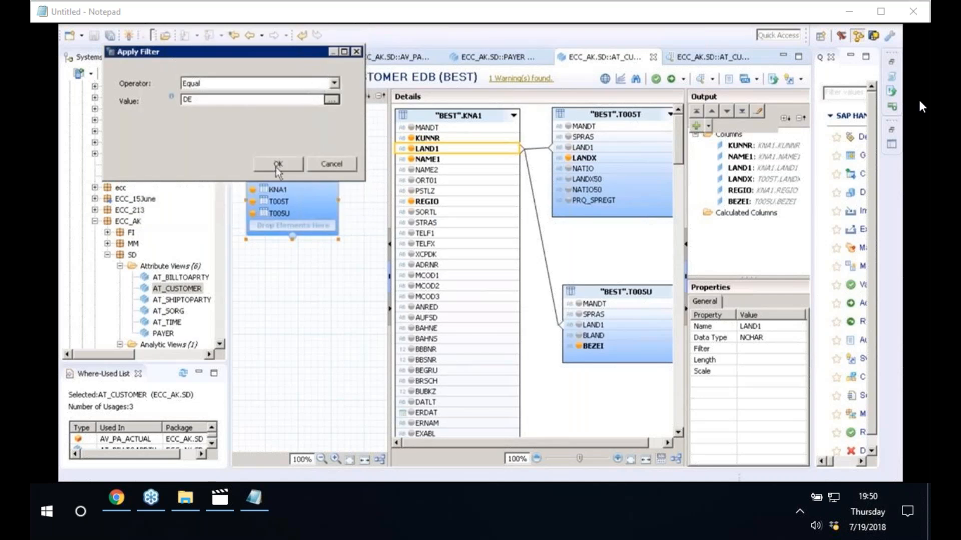
pyautogui.click(278, 165)
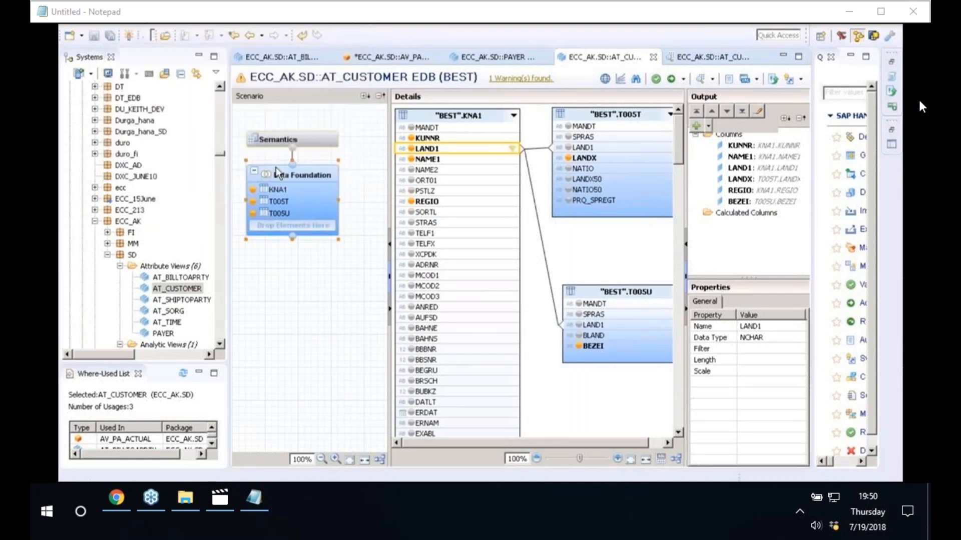
# - Save the AT_CUSTOMER attribute view with its filter and preview its raw data
pyautogui.click(656, 79)
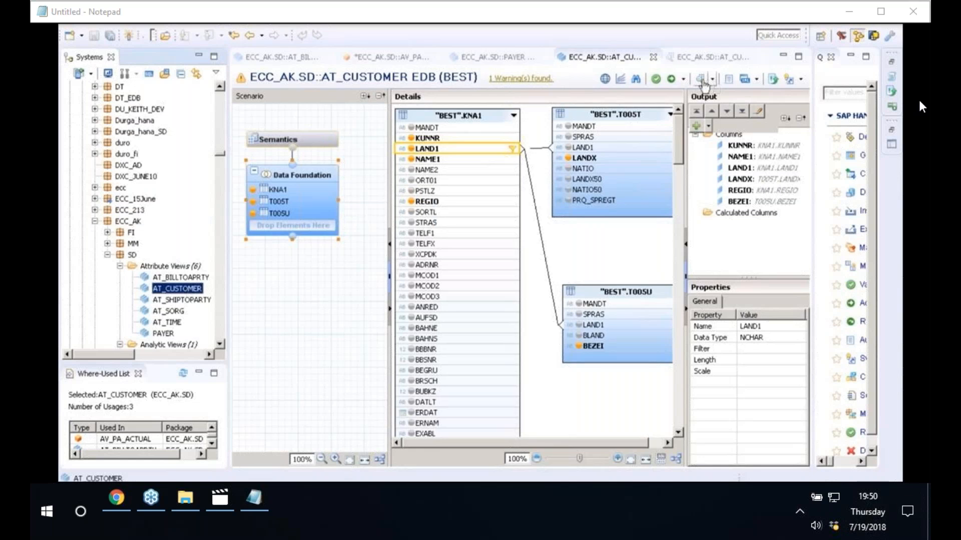
pyautogui.click(702, 81)
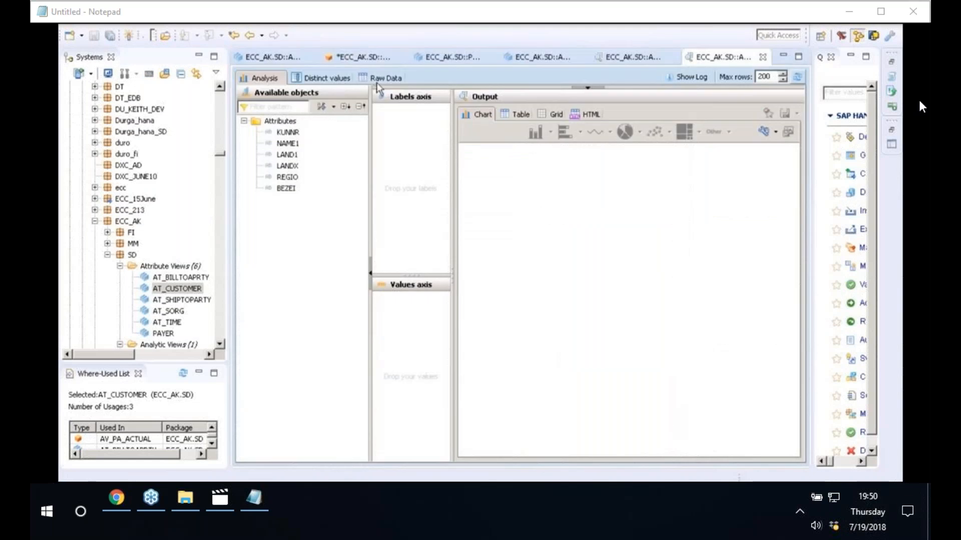
pyautogui.click(382, 78)
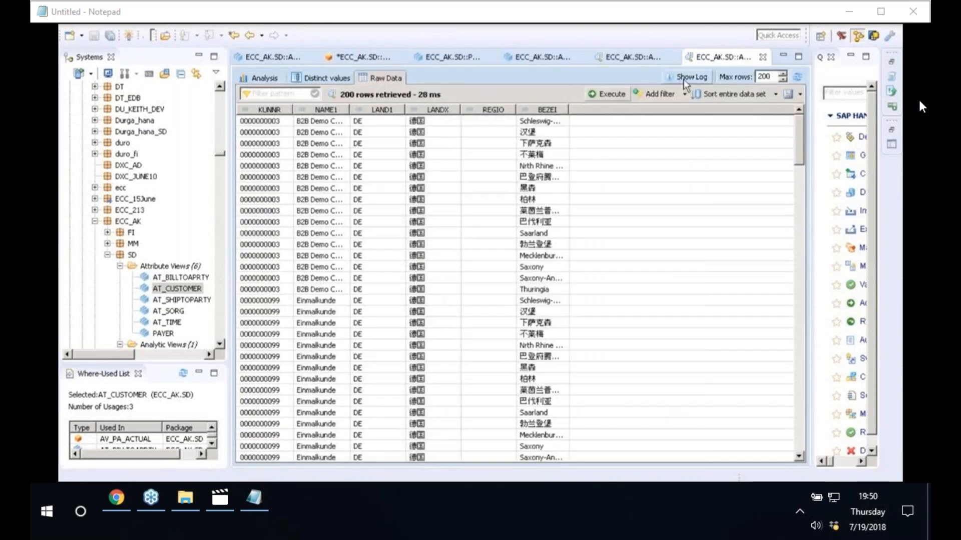
# - Examine the generated SQL statement in the log of the AT_CUSTOMER data preview and close its details
pyautogui.click(684, 78)
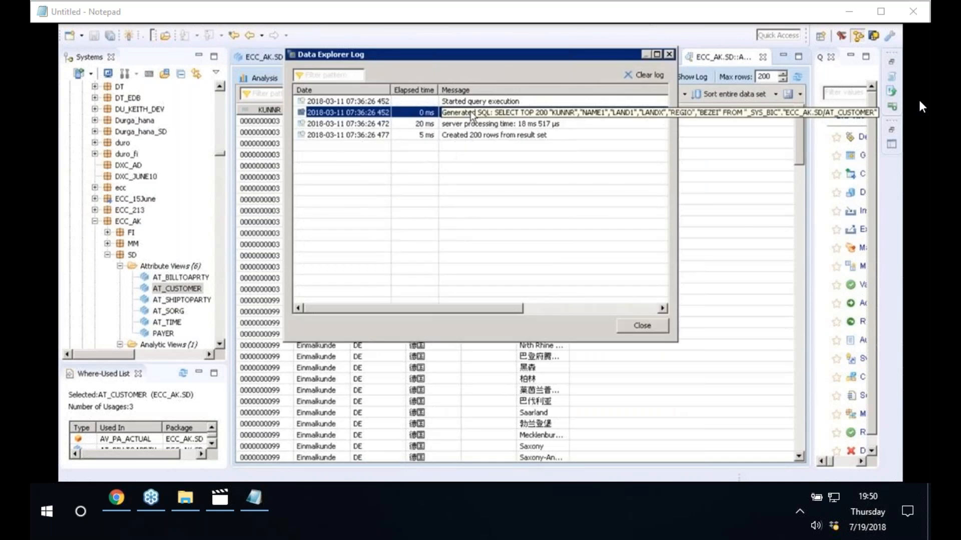
pyautogui.doubleClick(472, 114)
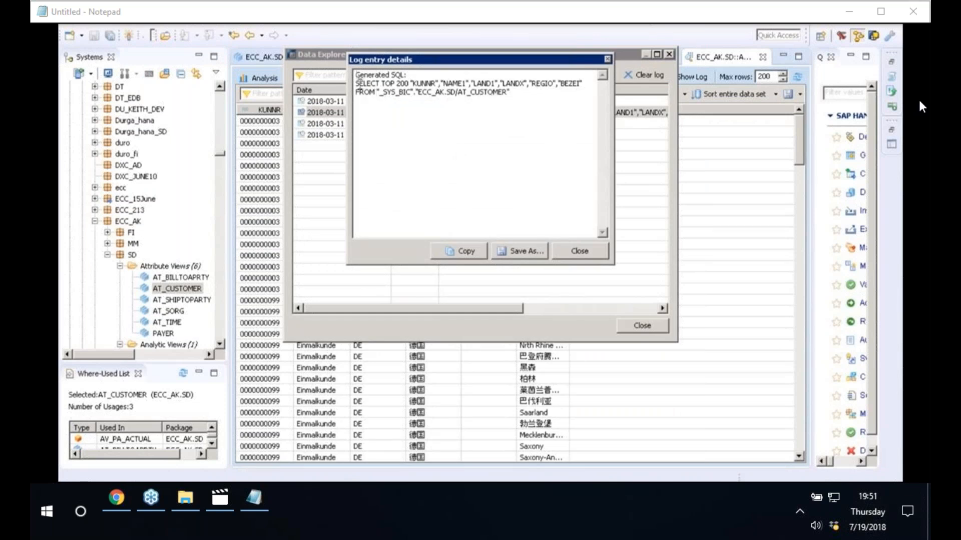
pyautogui.moveTo(358, 83); pyautogui.dragTo(503, 92)
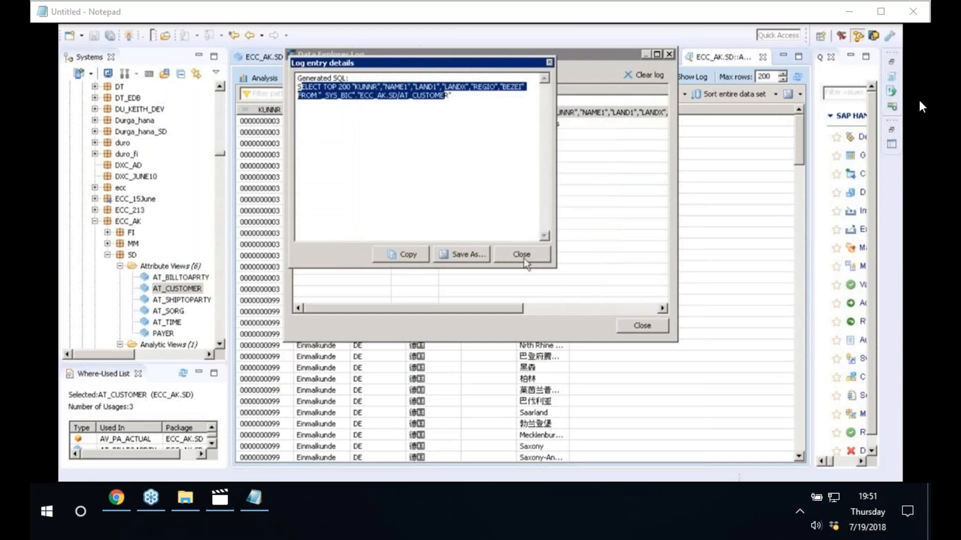
pyautogui.click(524, 259)
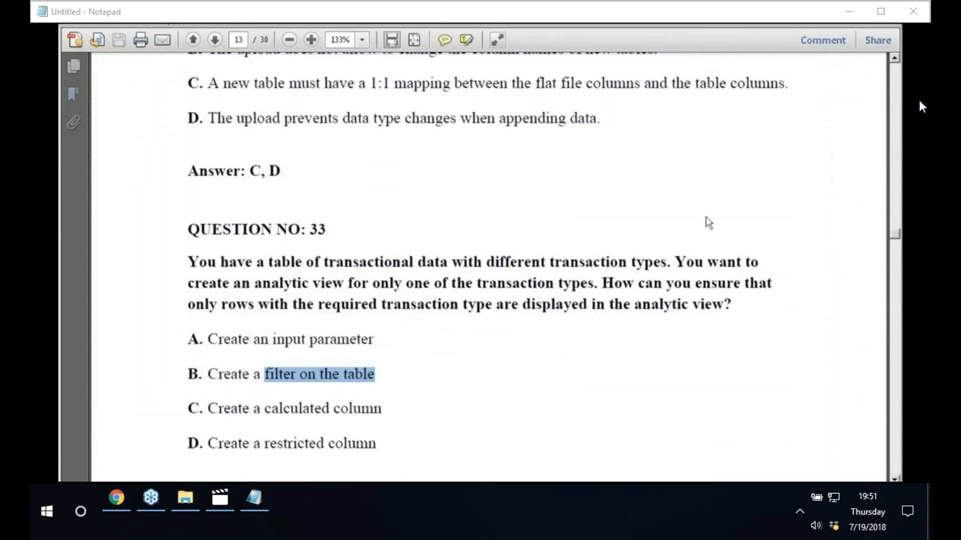
# - Reread option B of question 33, creating a filter on the table, and check the question's answer
pyautogui.click(210, 376)
pyautogui.moveTo(210, 376); pyautogui.dragTo(375, 377)
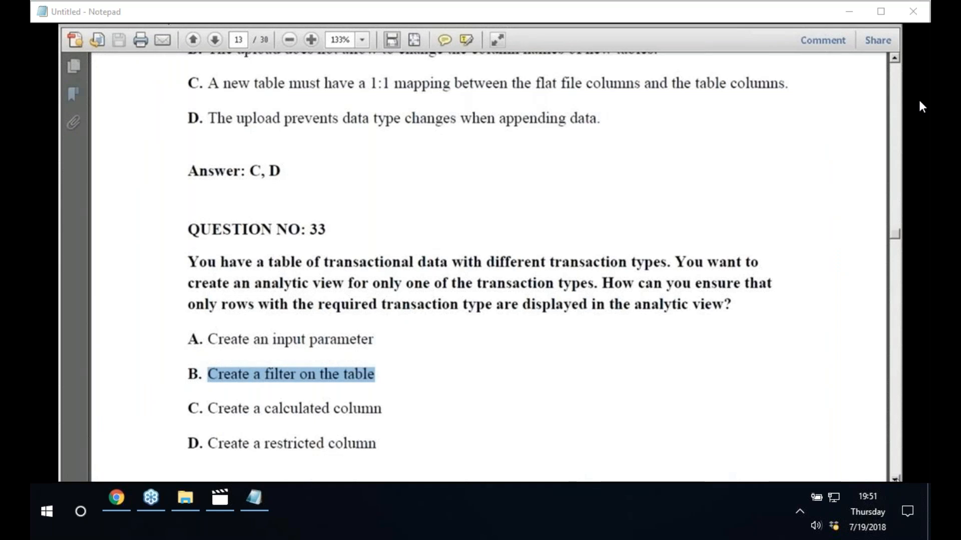
pyautogui.scroll(-1, 921, 106)
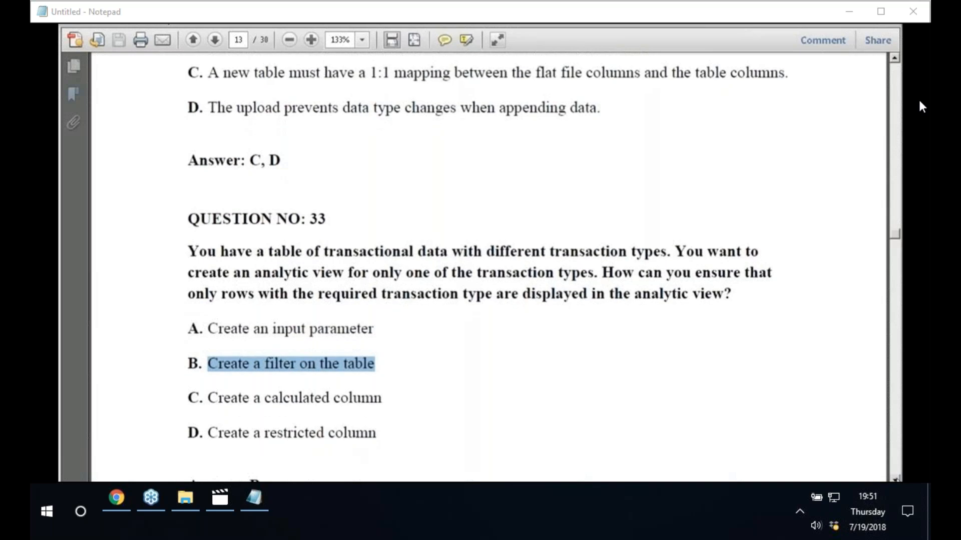
pyautogui.scroll(-2, 922, 106)
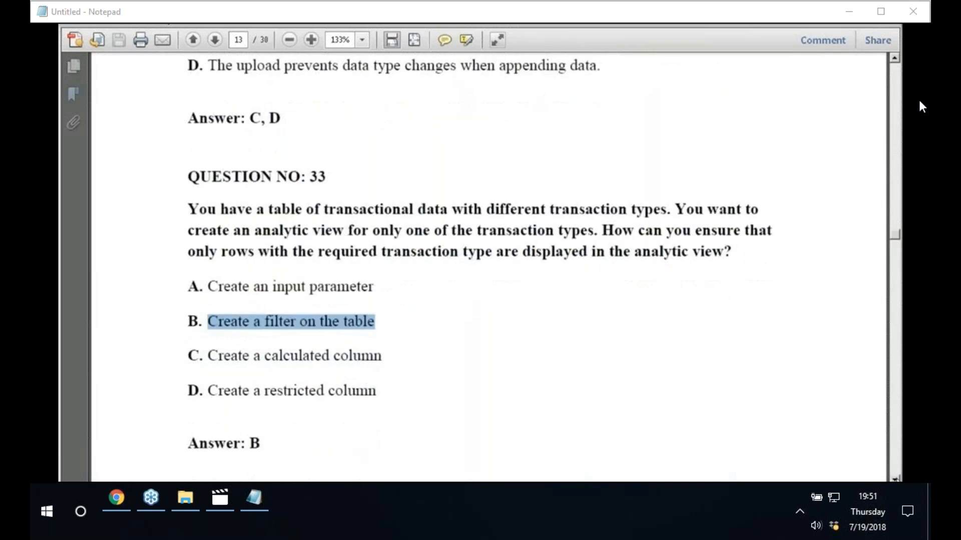
pyautogui.scroll(-1, 922, 106)
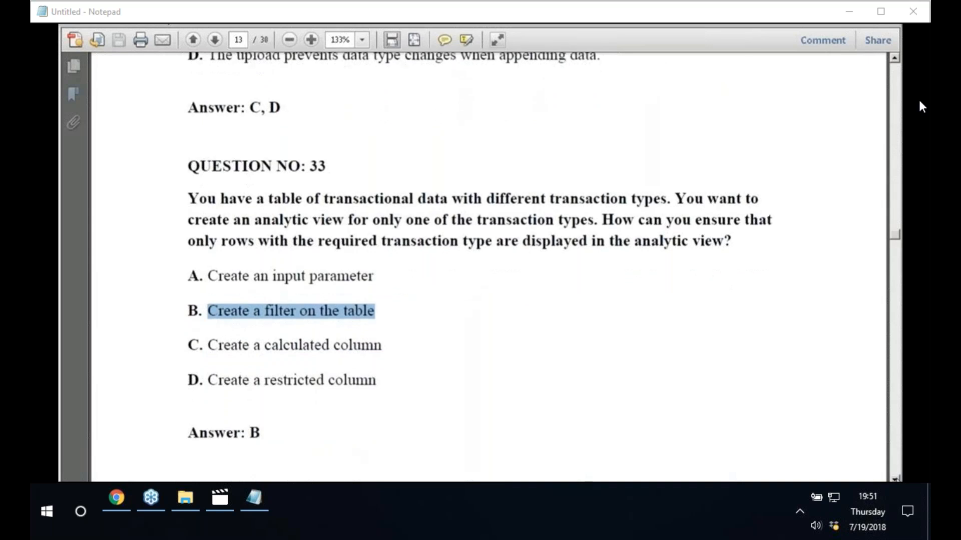
# - Read question 34 about letting only the person responsible for a cost center view salary information in SAP HANA
pyautogui.scroll(-3, 922, 106)
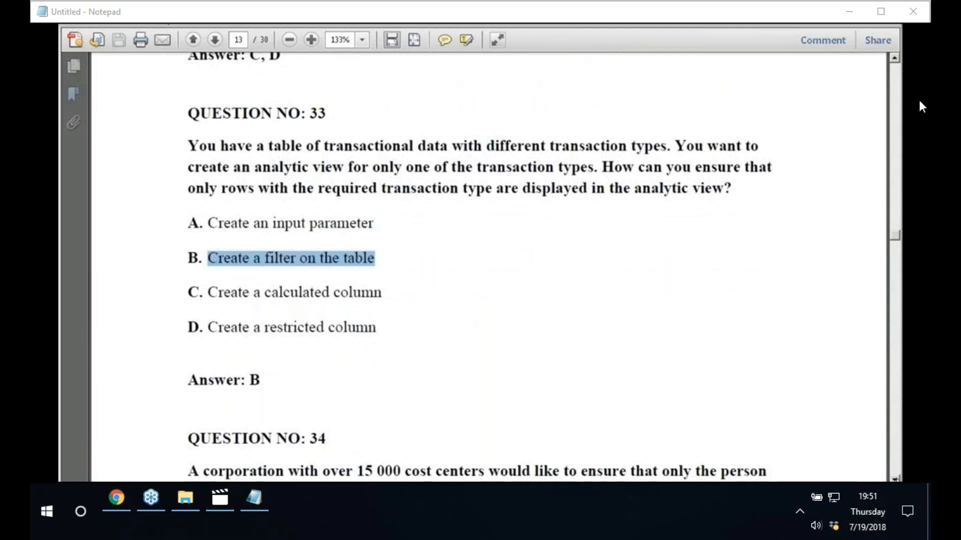
pyautogui.scroll(-2, 922, 106)
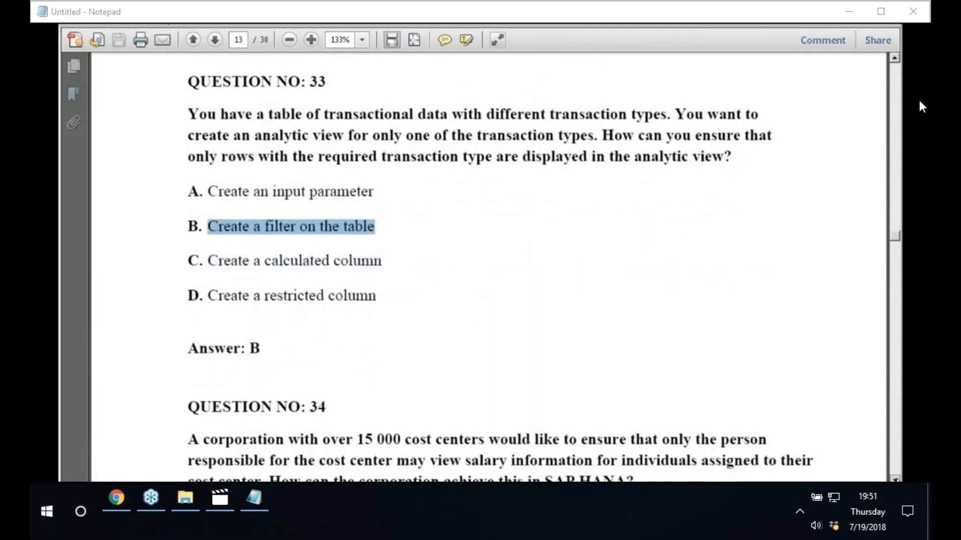
pyautogui.scroll(-1, 922, 106)
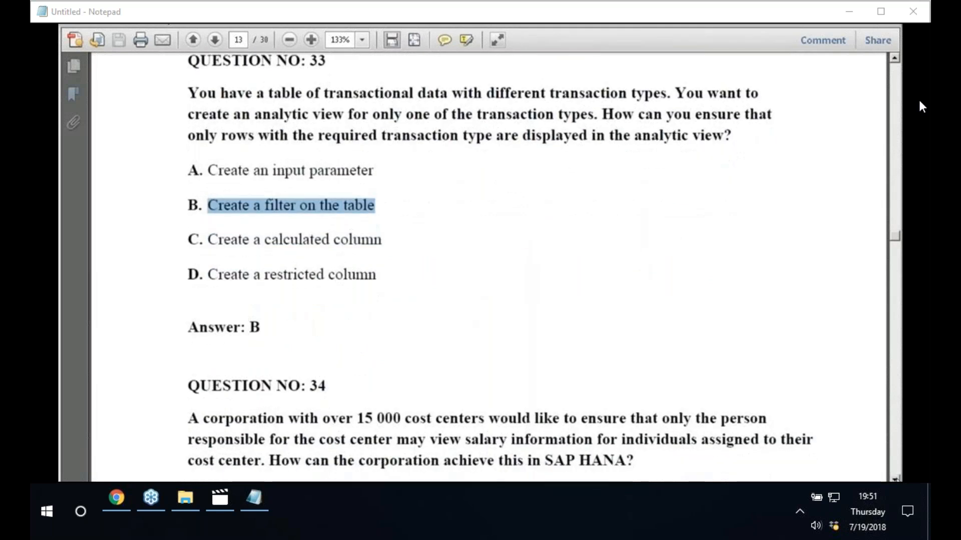
pyautogui.scroll(-2, 921, 107)
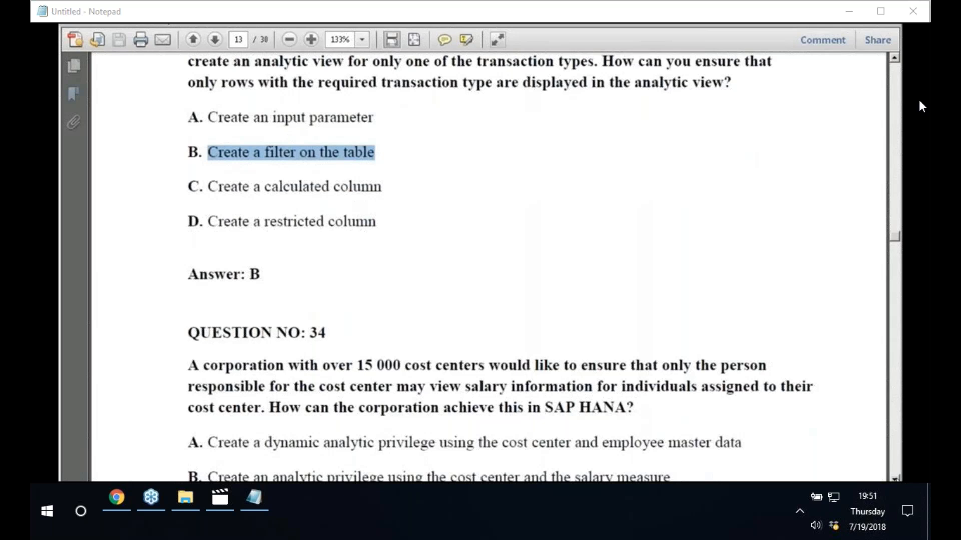
pyautogui.scroll(-4, 922, 106)
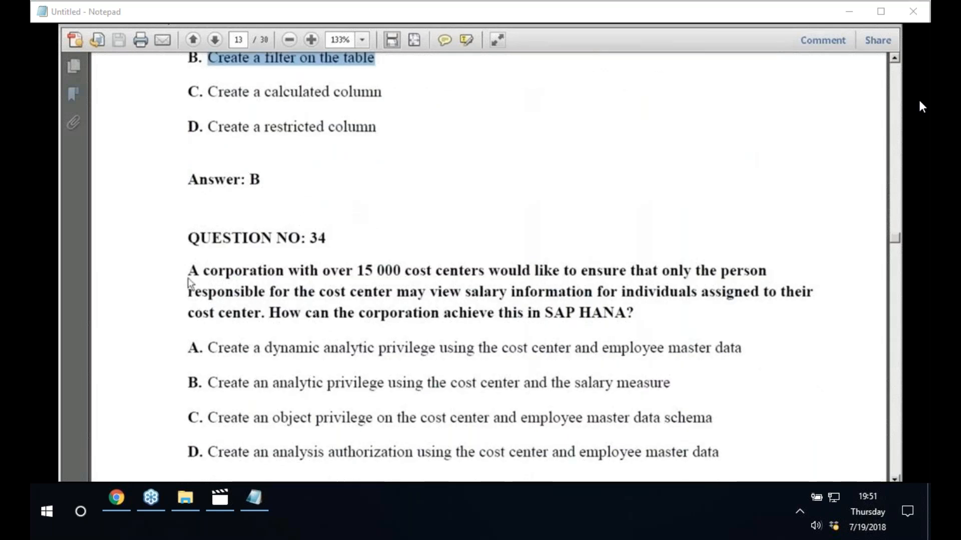
pyautogui.moveTo(189, 273); pyautogui.dragTo(691, 274)
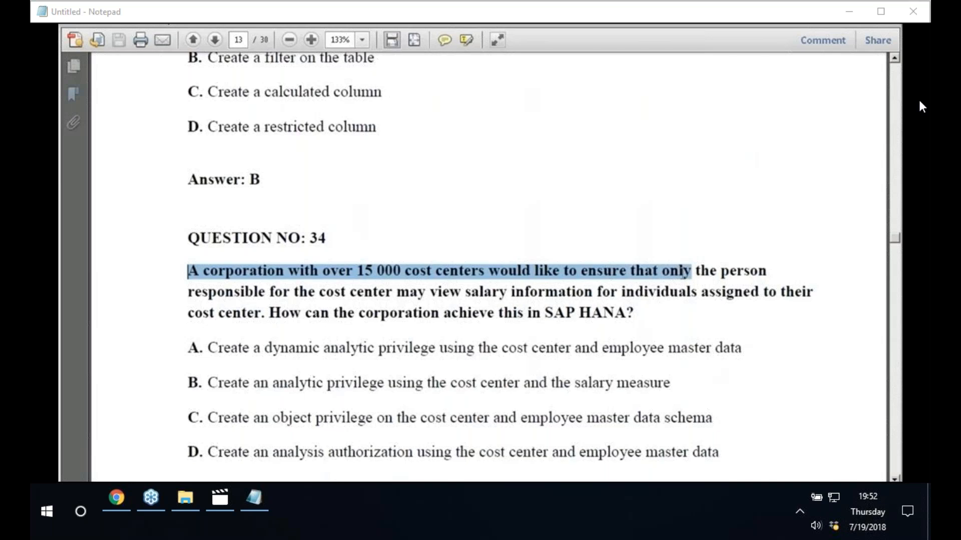
pyautogui.moveTo(269, 312); pyautogui.dragTo(634, 312)
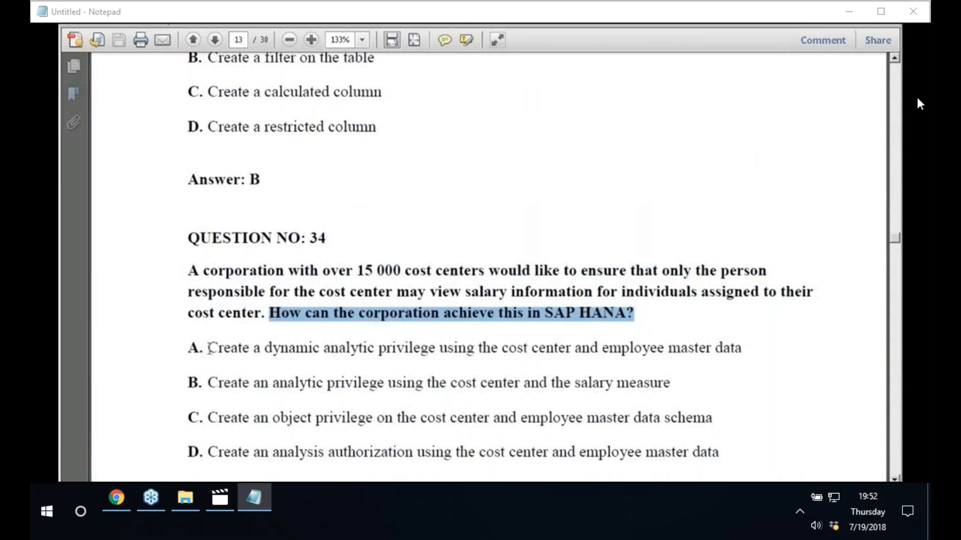
# - Examine question 34's answer options: dynamic analytic privilege, analytic privilege, object privilege and analysis authorization
pyautogui.moveTo(209, 347); pyautogui.dragTo(719, 350)
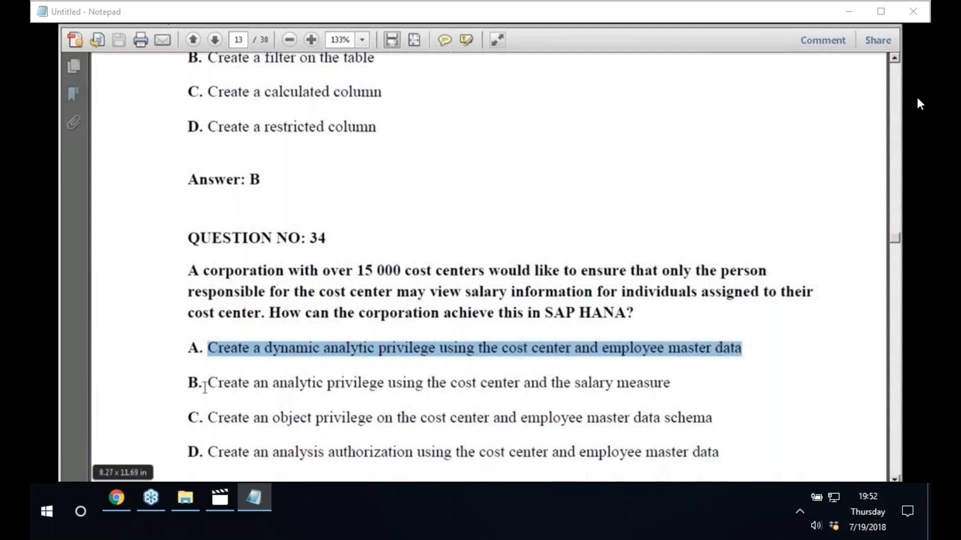
pyautogui.moveTo(205, 388); pyautogui.dragTo(675, 383)
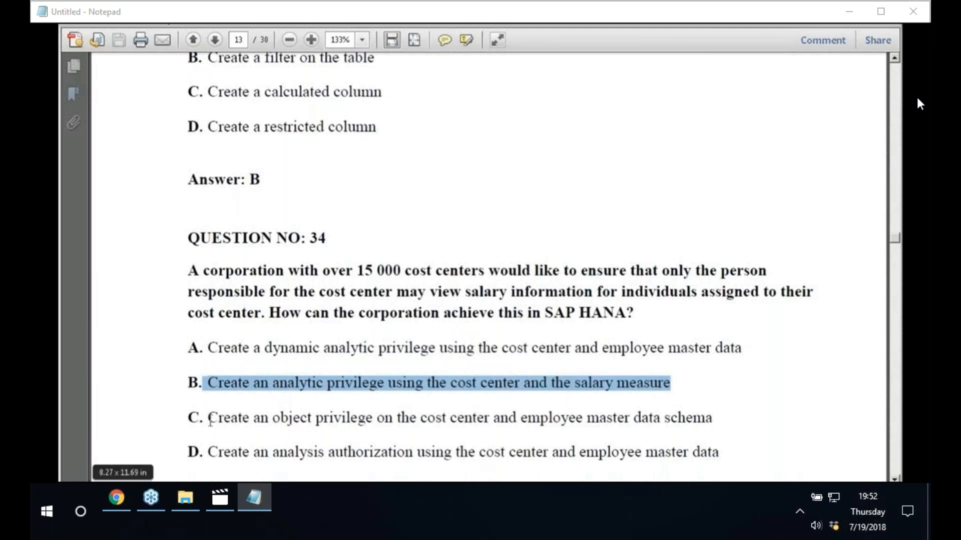
pyautogui.moveTo(210, 419); pyautogui.dragTo(724, 424)
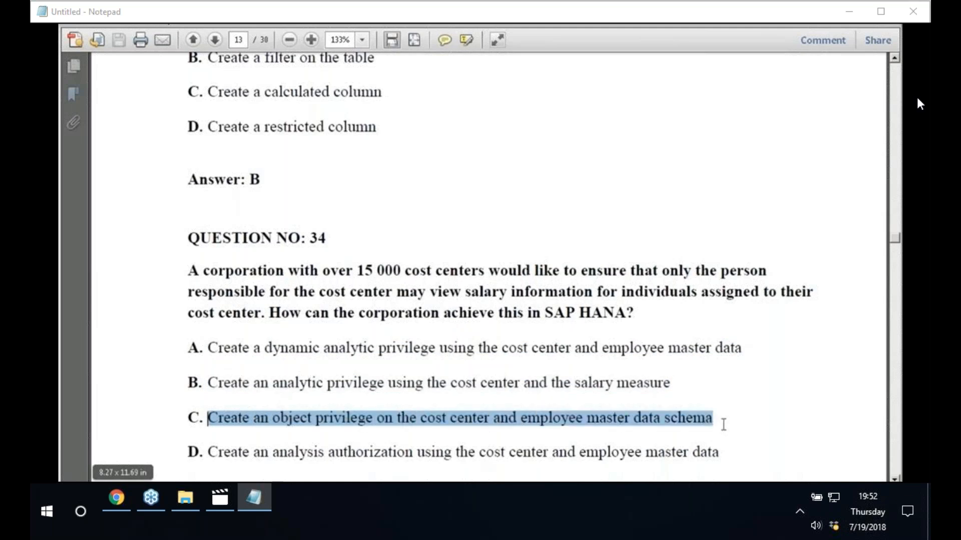
pyautogui.click(209, 452)
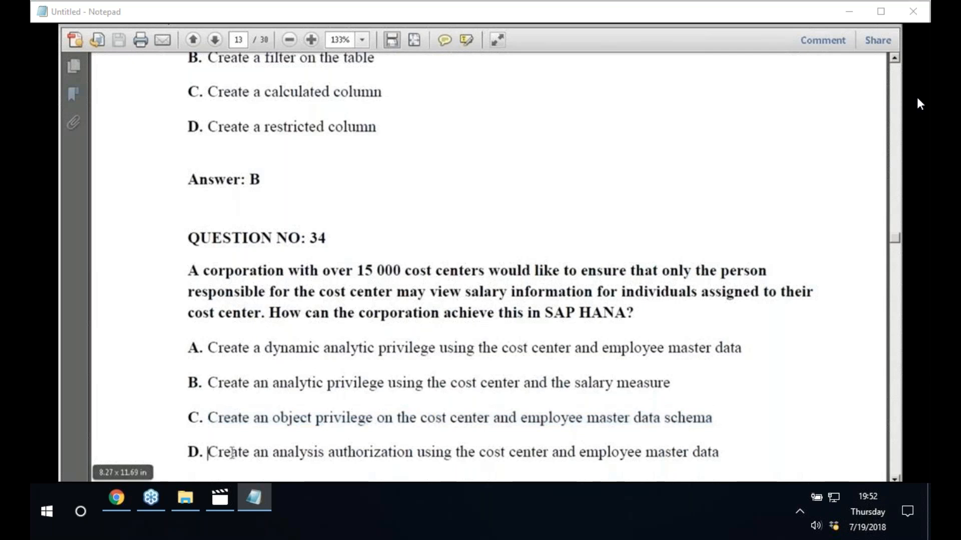
pyautogui.moveTo(232, 452); pyautogui.dragTo(719, 452)
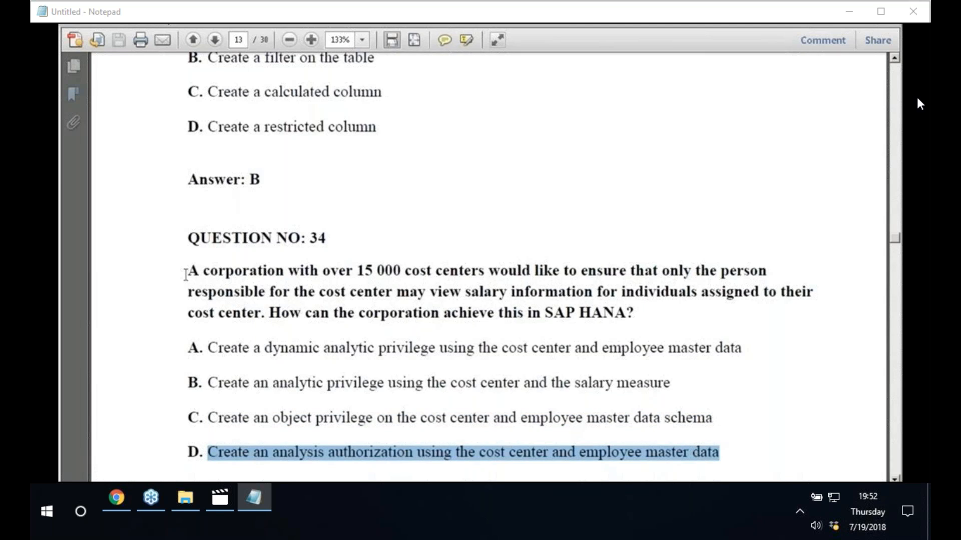
# - Reread question 34's scenario of over 15 000 cost centers, its salary access restriction and the closing question
pyautogui.moveTo(185, 274); pyautogui.dragTo(626, 271)
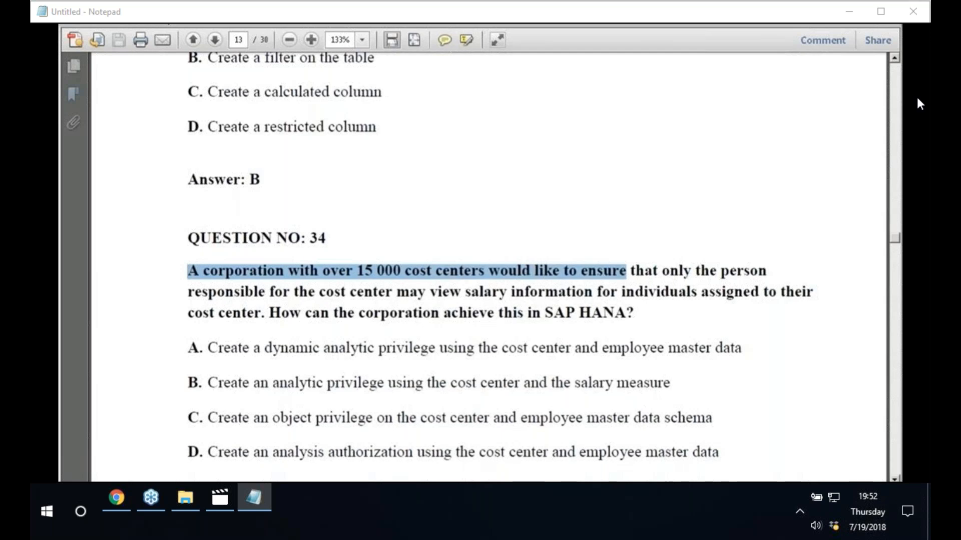
pyautogui.click(626, 273)
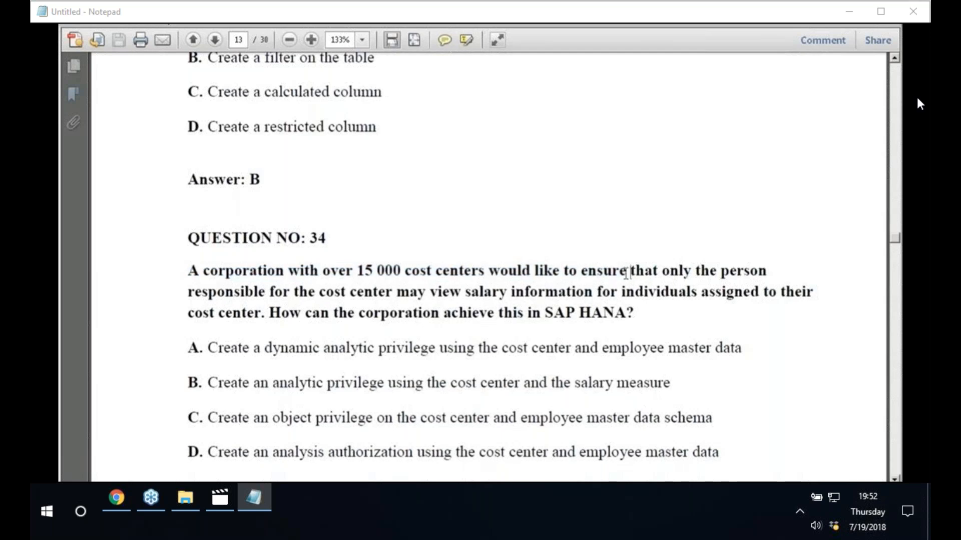
pyautogui.moveTo(626, 273); pyautogui.dragTo(753, 279)
pyautogui.moveTo(189, 294); pyautogui.dragTo(813, 292)
pyautogui.moveTo(598, 295); pyautogui.dragTo(630, 319)
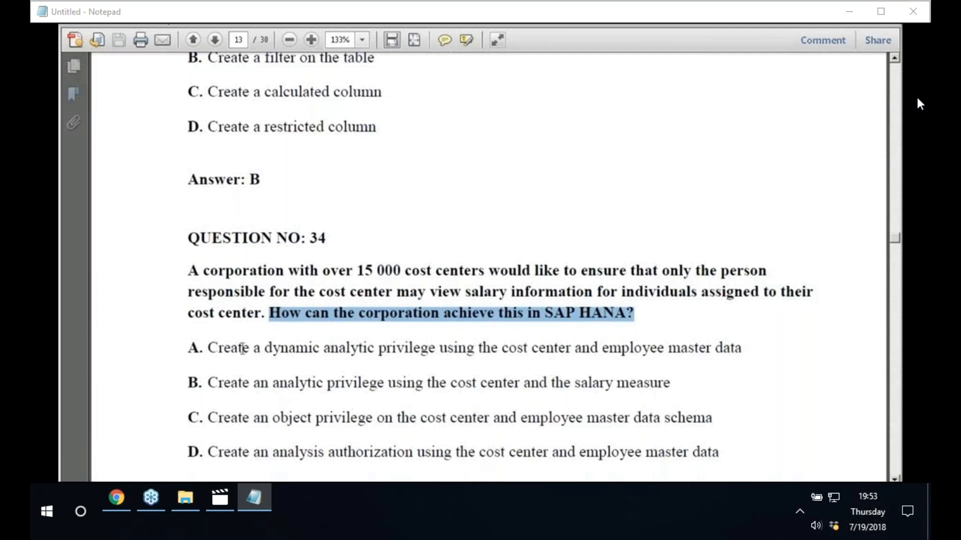
# - Reread question 34's option A on a dynamic analytic privilege and compare it with the 15 000 cost centers scenario
pyautogui.doubleClick(208, 348)
pyautogui.moveTo(309, 349); pyautogui.dragTo(436, 347)
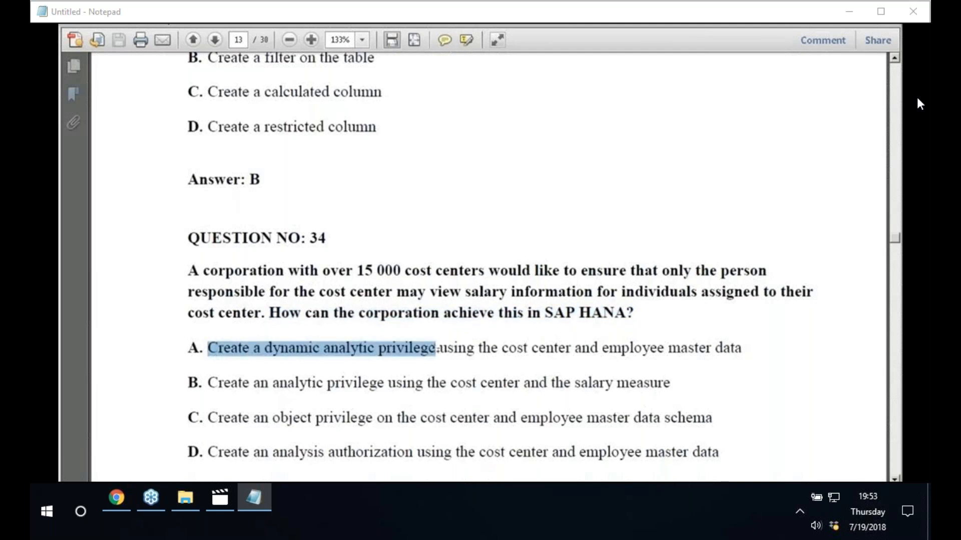
pyautogui.moveTo(264, 349); pyautogui.dragTo(411, 349)
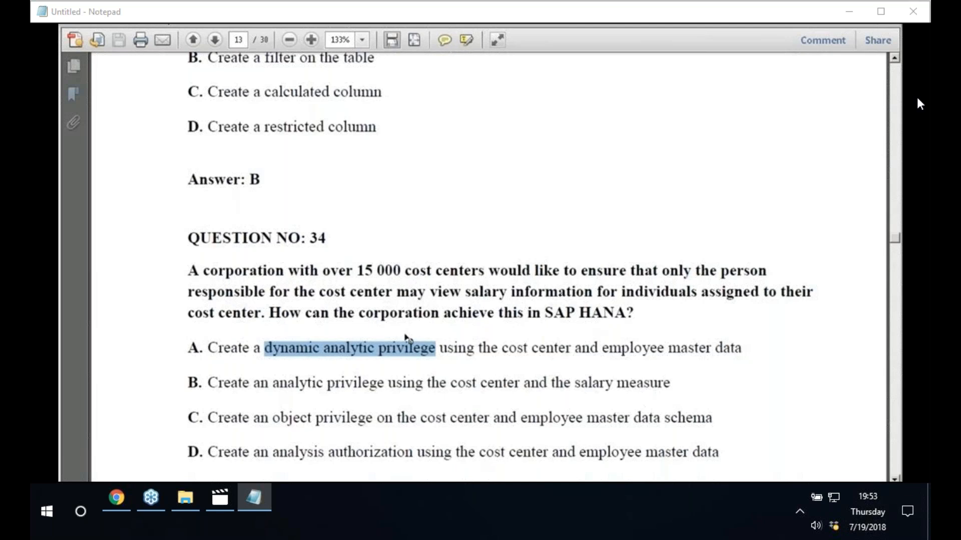
pyautogui.click(359, 273)
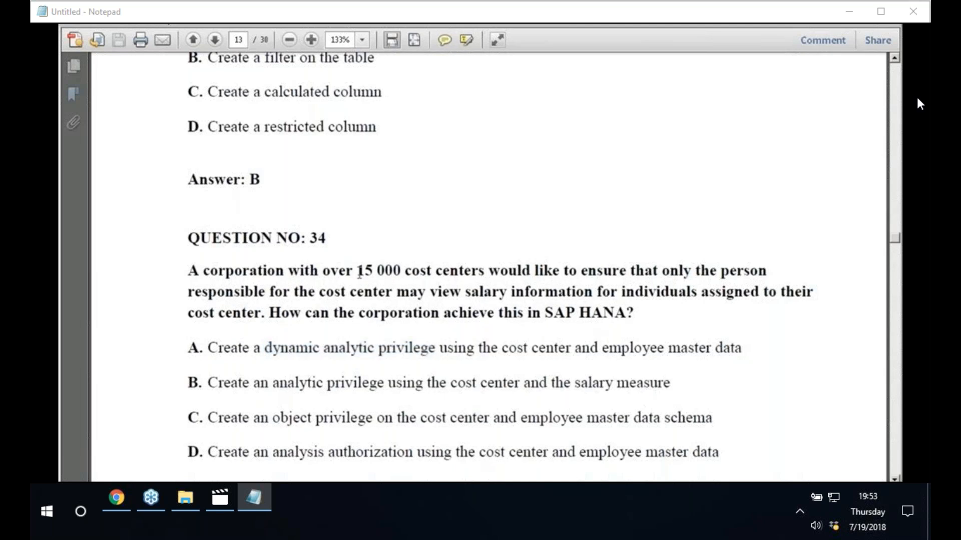
pyautogui.moveTo(359, 273); pyautogui.dragTo(695, 297)
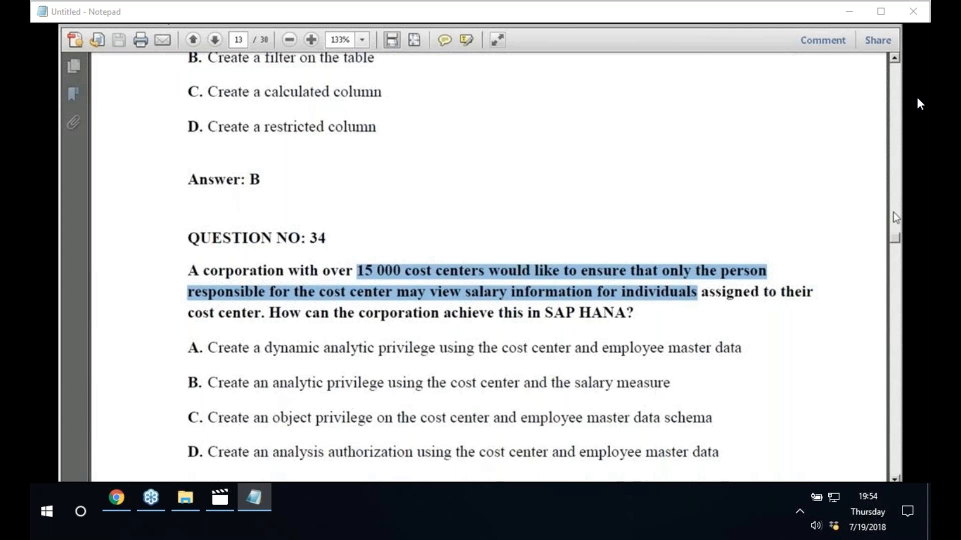
# - Check the answer given for question 34
pyautogui.scroll(-4, 895, 216)
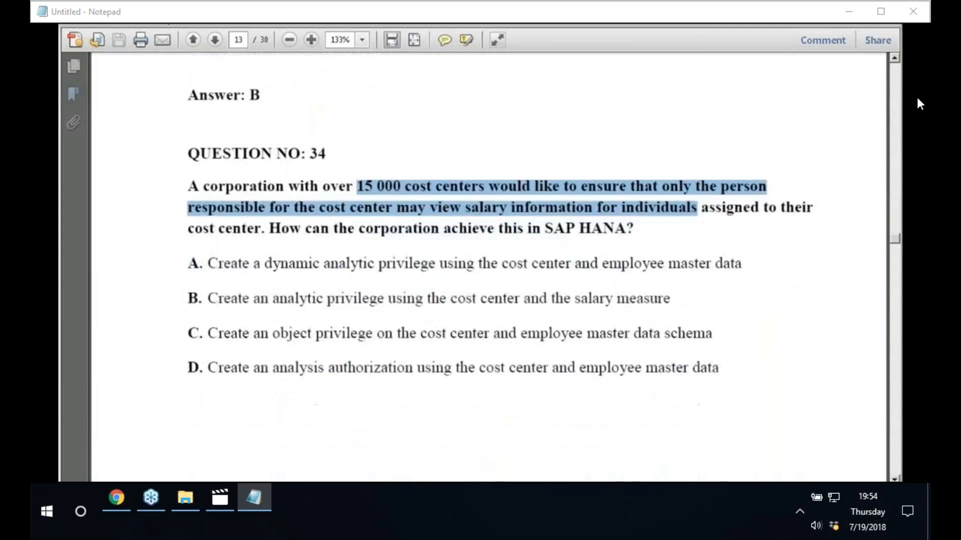
pyautogui.scroll(-3, 920, 103)
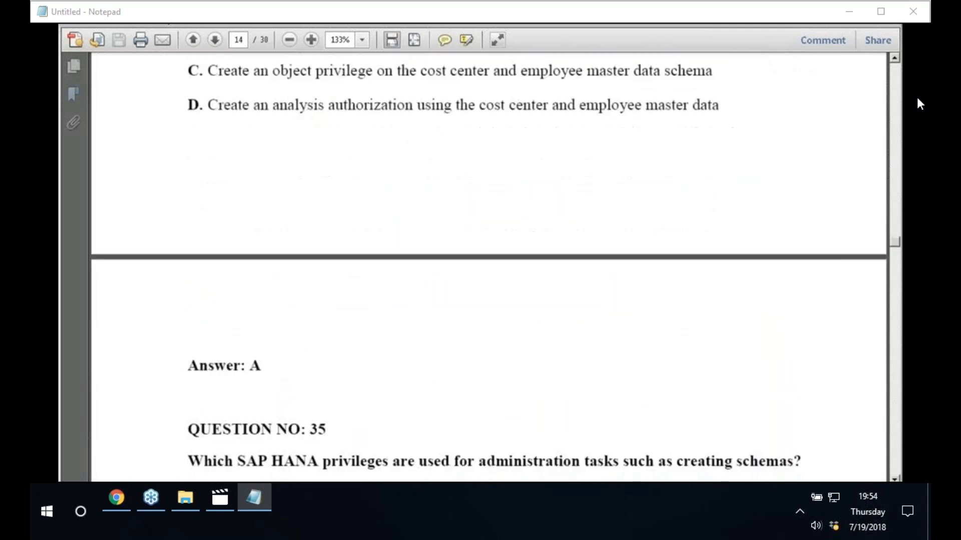
pyautogui.scroll(-1, 919, 103)
pyautogui.scroll(-1, 433, 304)
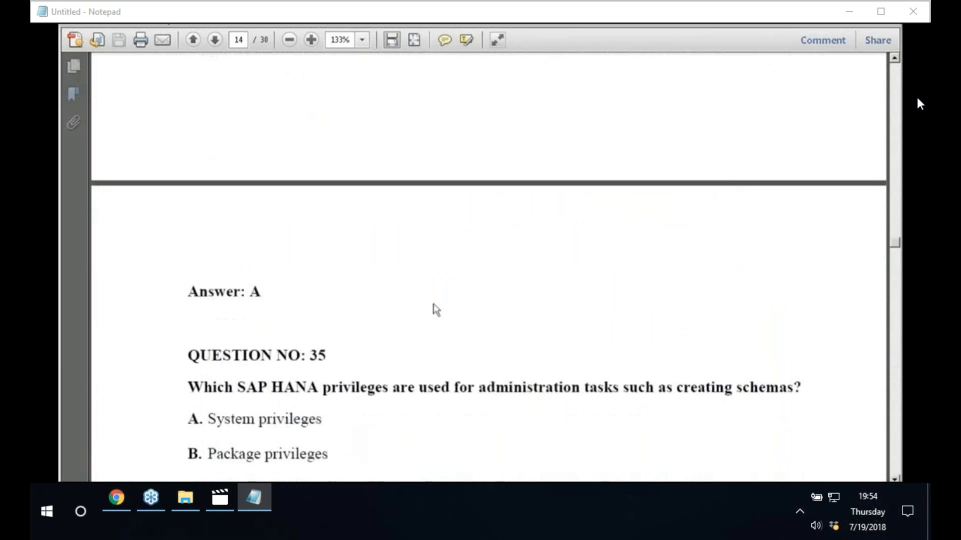
pyautogui.doubleClick(272, 290)
# - Read question 35 about which SAP HANA privileges are used for administration tasks such as creating schemas
pyautogui.moveTo(188, 387); pyautogui.dragTo(732, 391)
pyautogui.moveTo(801, 389); pyautogui.dragTo(291, 405)
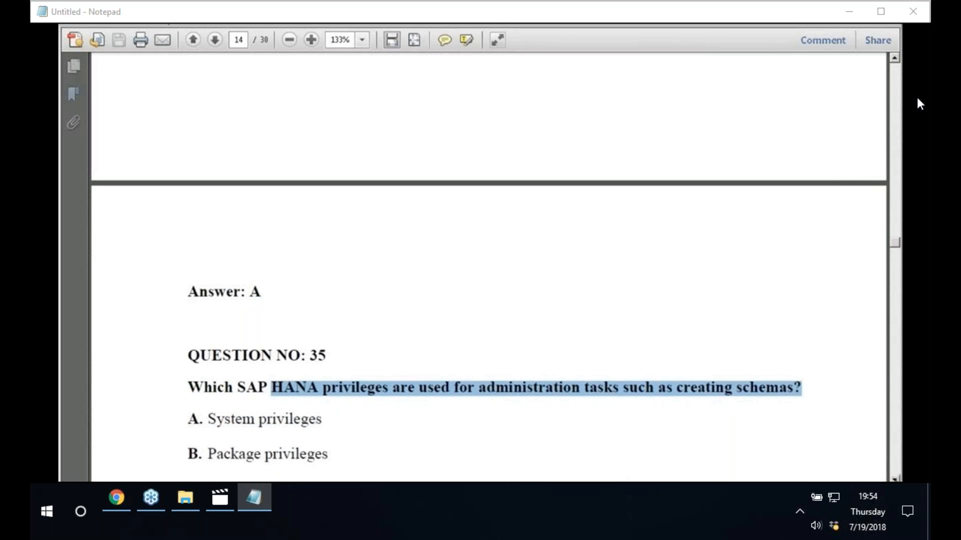
pyautogui.scroll(-2, 919, 103)
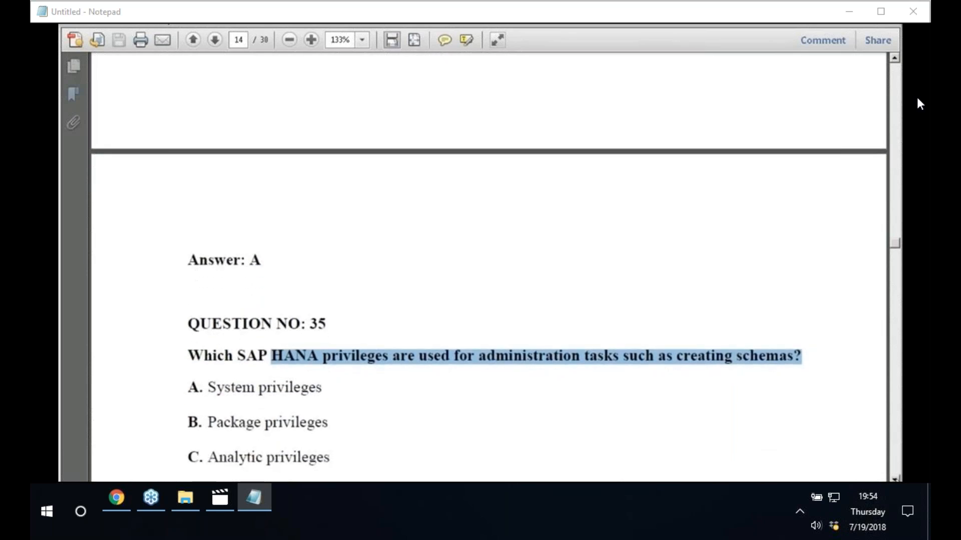
pyautogui.scroll(-1, 919, 104)
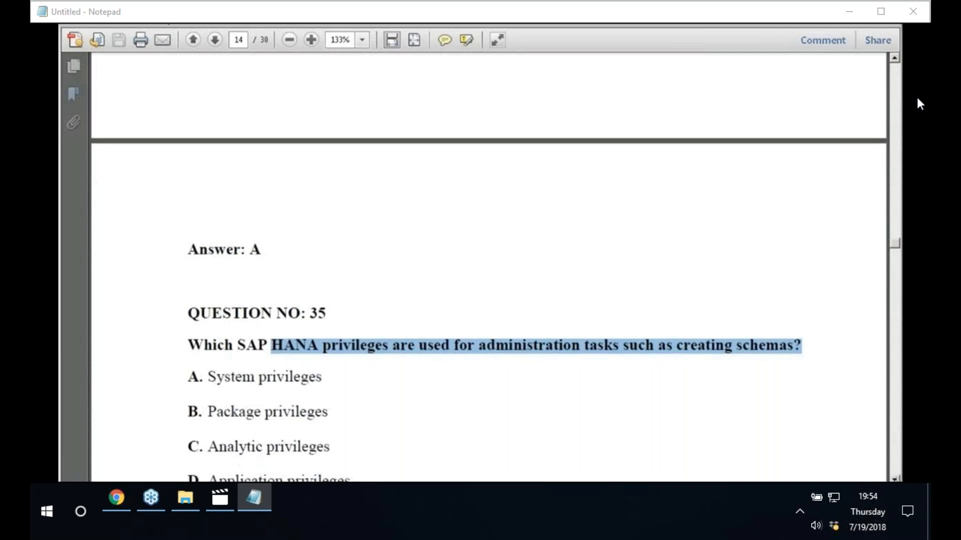
pyautogui.scroll(-1, 919, 104)
pyautogui.scroll(-3, 919, 104)
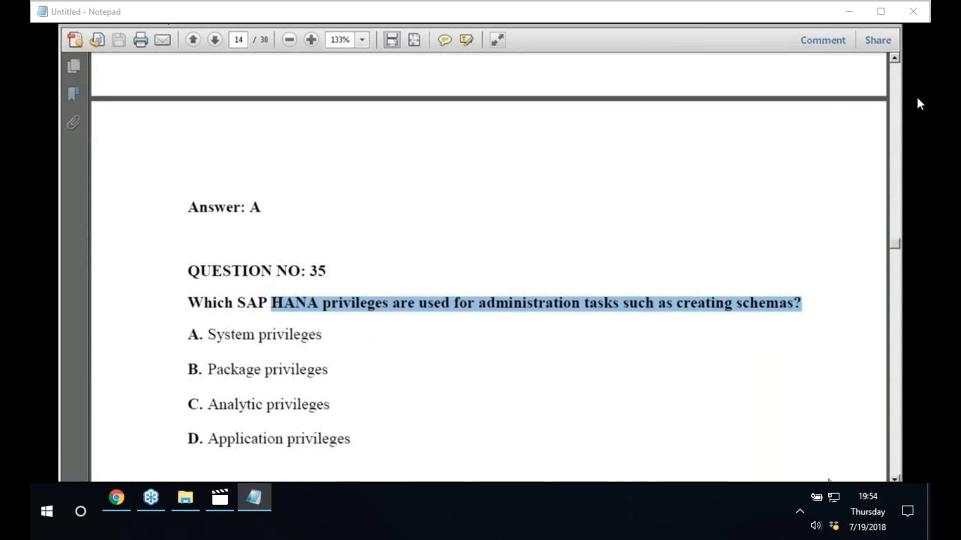
# - Go through question 35's options, system, package, analytic and application privileges, and check its answer
pyautogui.click(206, 339)
pyautogui.tripleClick(221, 341)
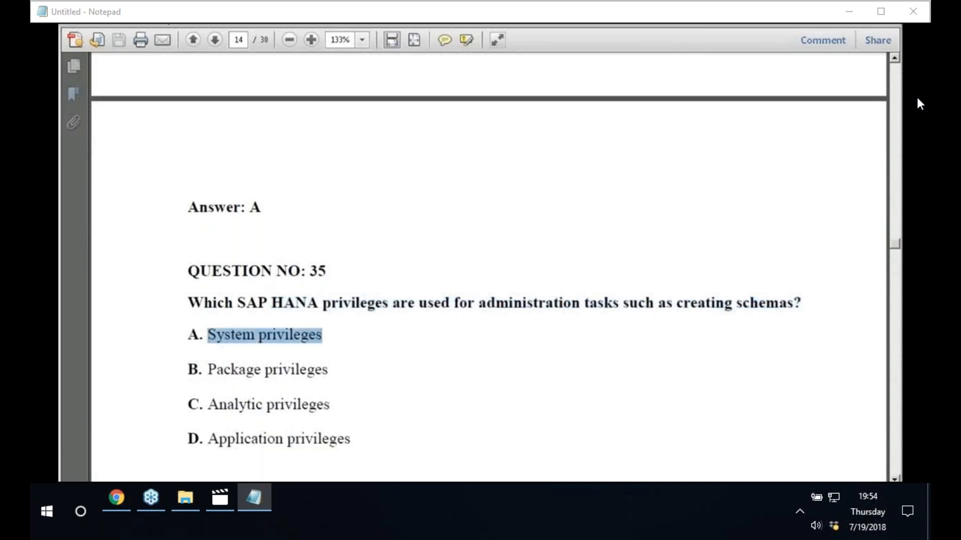
pyautogui.tripleClick(217, 370)
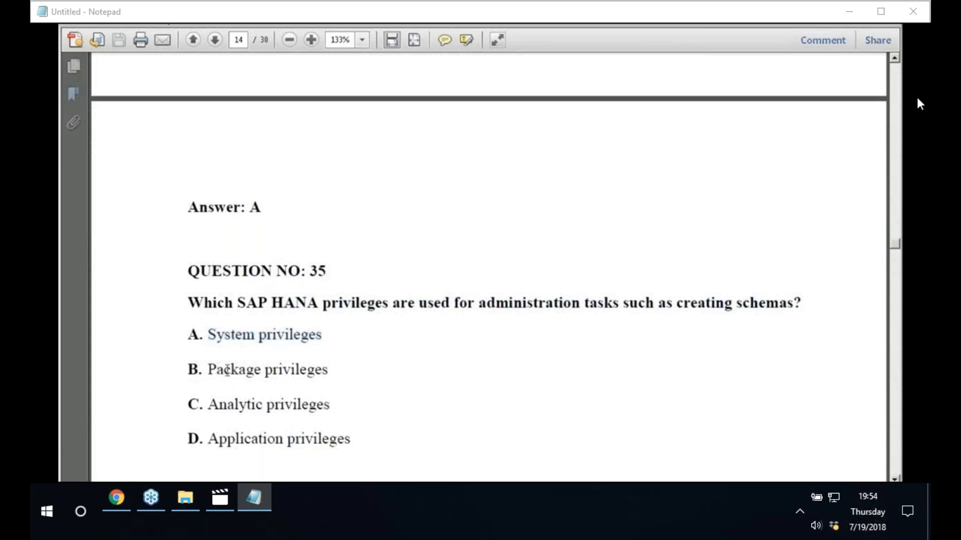
pyautogui.doubleClick(207, 405)
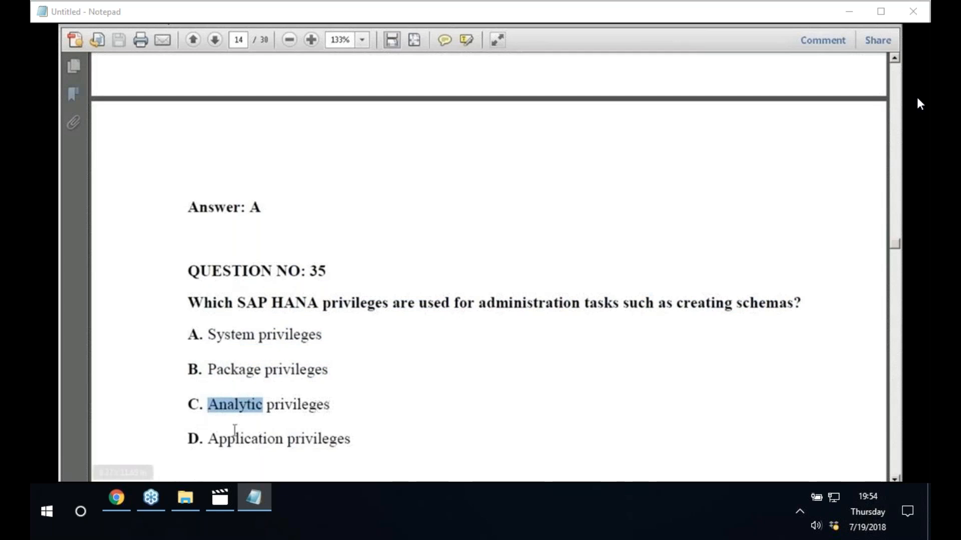
pyautogui.tripleClick(222, 439)
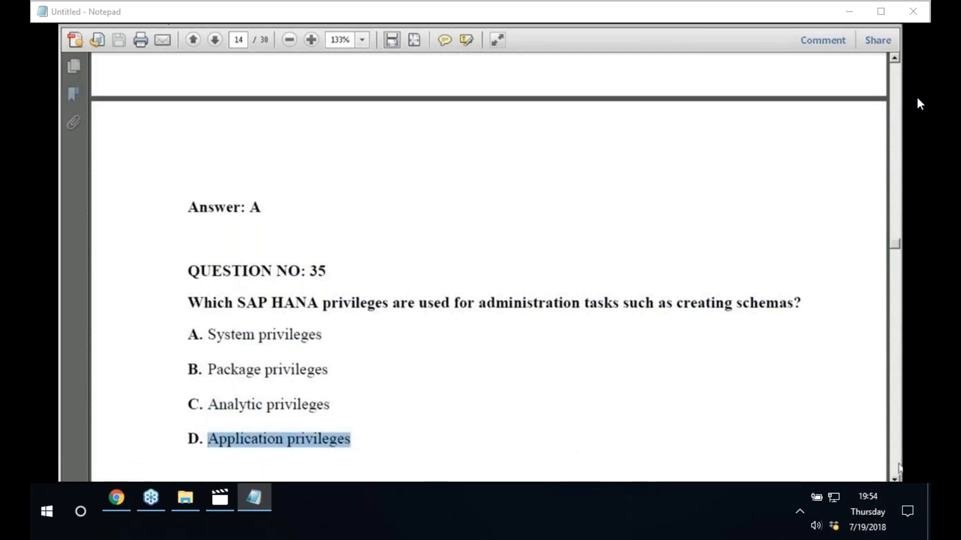
pyautogui.scroll(-1, 920, 104)
pyautogui.click(895, 479)
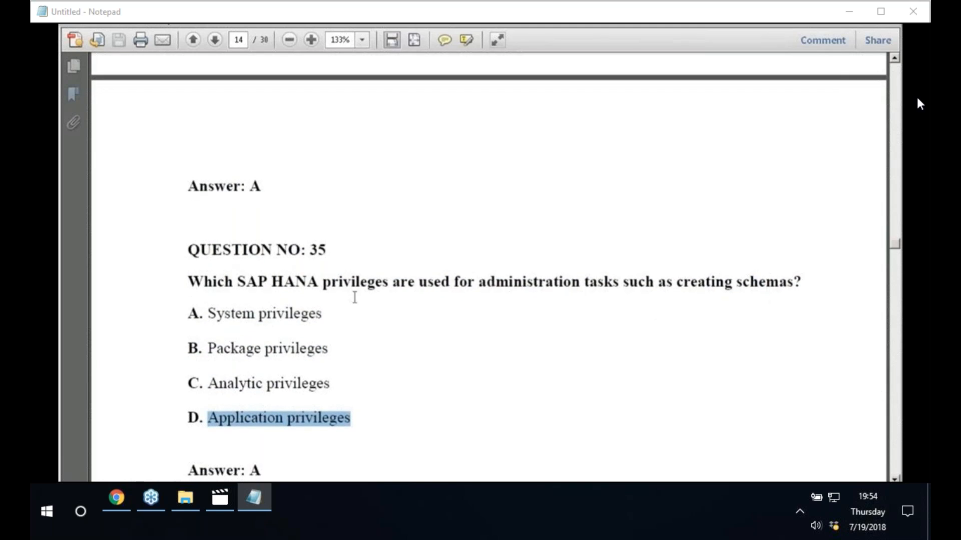
# - Reread question 35's wording on administration tasks, highlighting the phrase "creating schemas"
pyautogui.moveTo(189, 284); pyautogui.dragTo(383, 284)
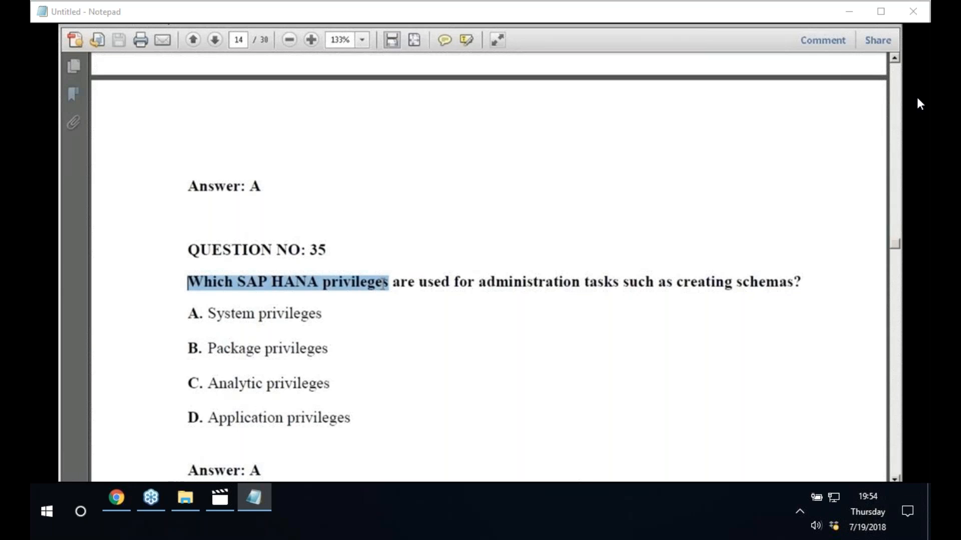
pyautogui.moveTo(383, 284); pyautogui.dragTo(480, 284)
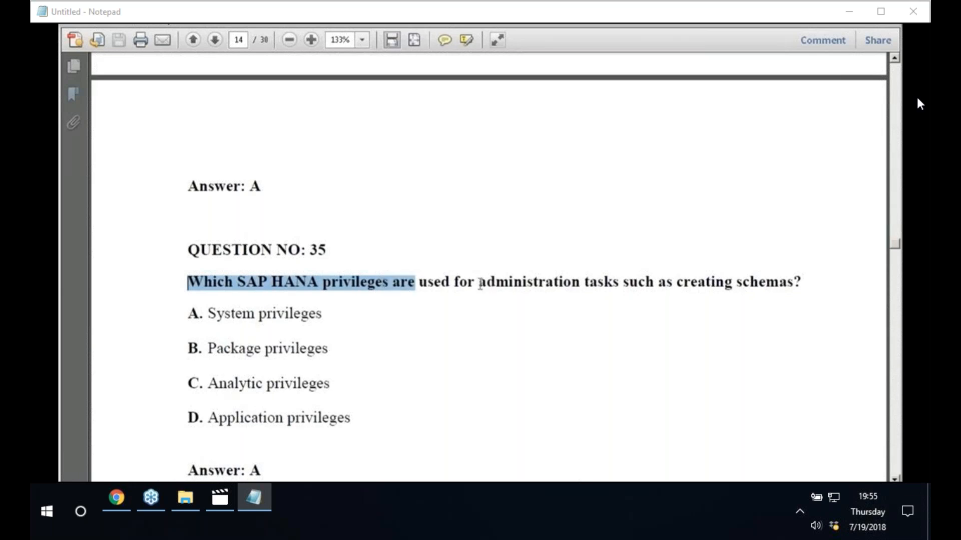
pyautogui.click(480, 284)
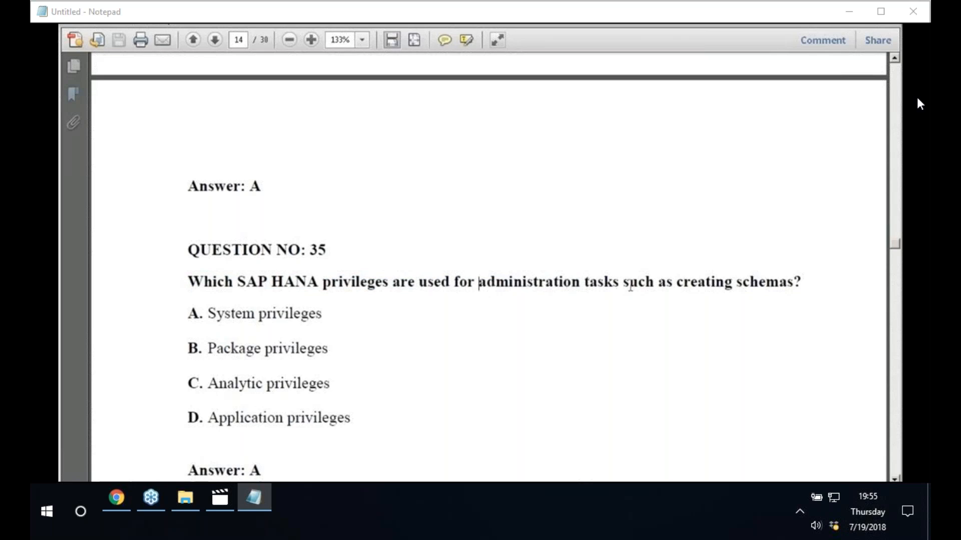
pyautogui.moveTo(676, 284); pyautogui.dragTo(791, 283)
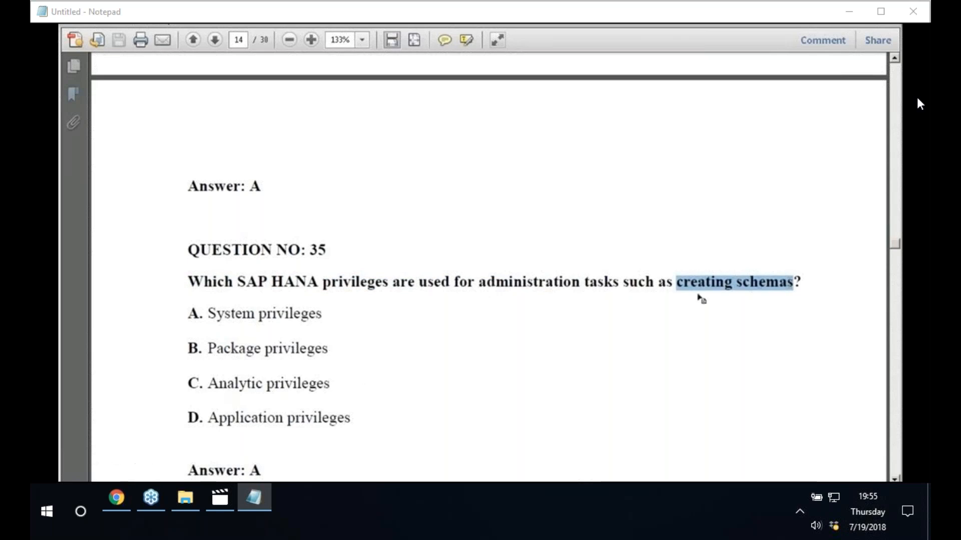
# - Switch to SAP HANA Studio and list the roles under Security in the EDB (BEST) system
pyautogui.hotkey('alt', 'Tab')
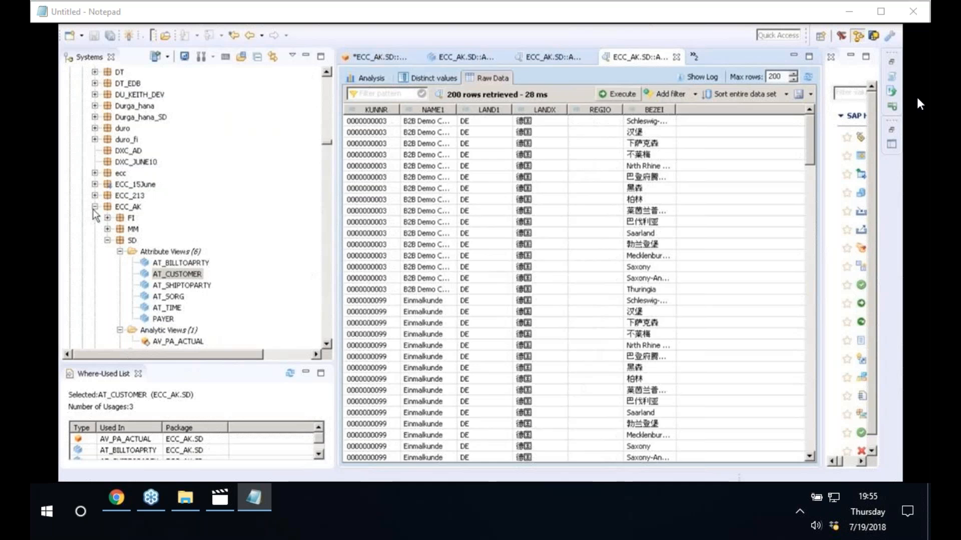
pyautogui.scroll(10, 95, 215)
pyautogui.click(82, 106)
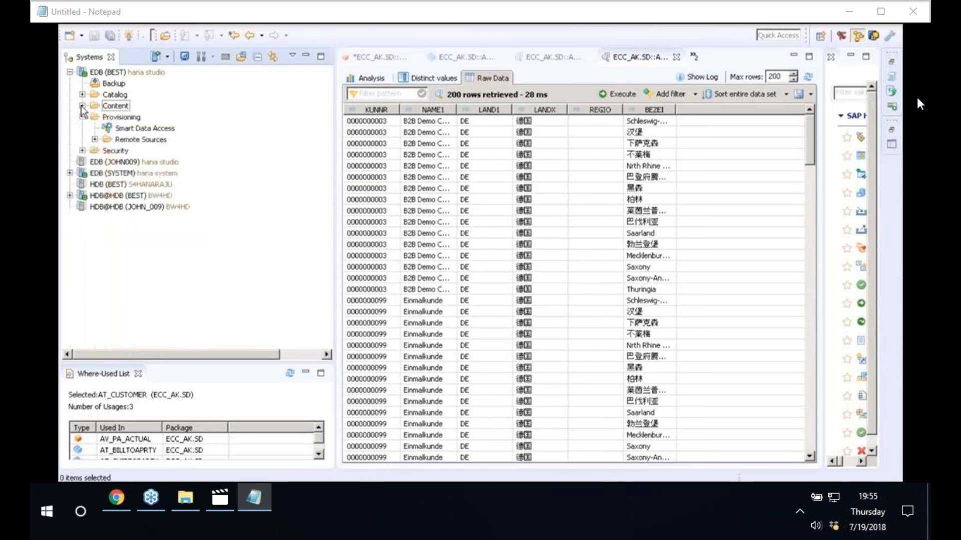
pyautogui.click(82, 150)
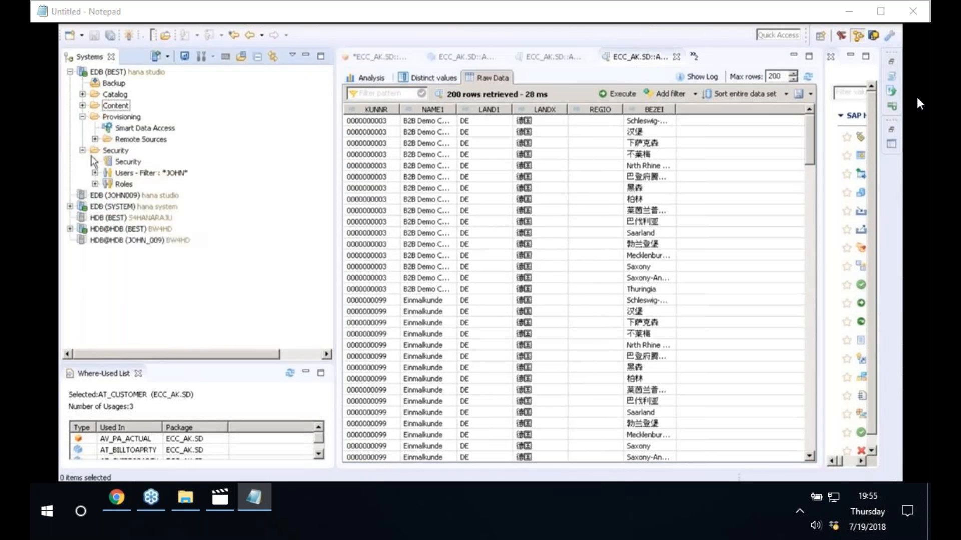
pyautogui.click(126, 175)
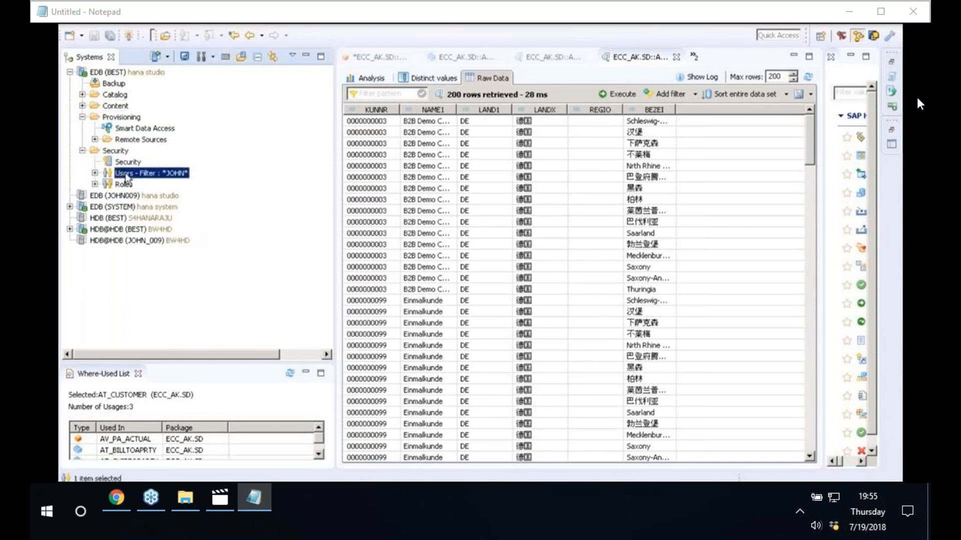
pyautogui.doubleClick(124, 184)
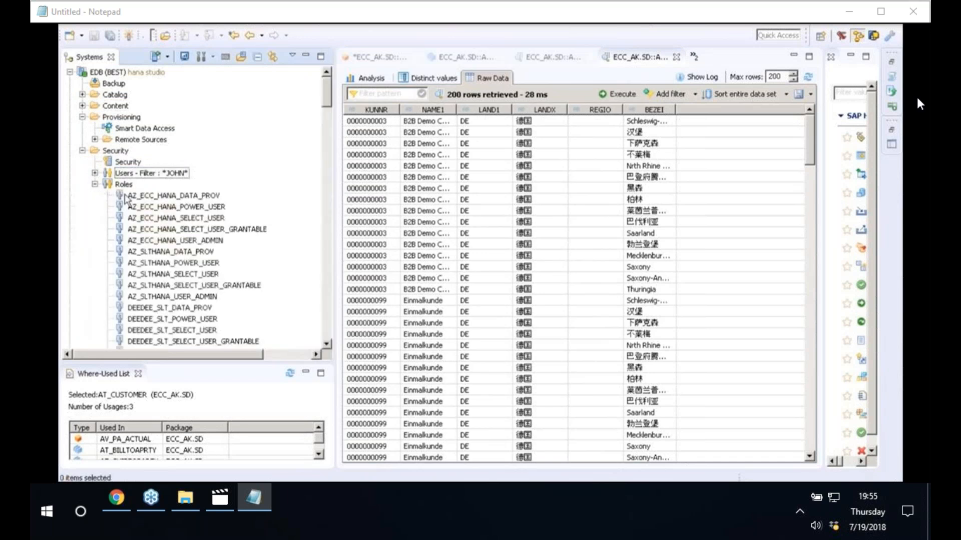
# - Open the AZ_ECC_HANA_DATA_PROV role in a widened editor and view its object privileges for AZ_ECC_HANA
pyautogui.click(126, 199)
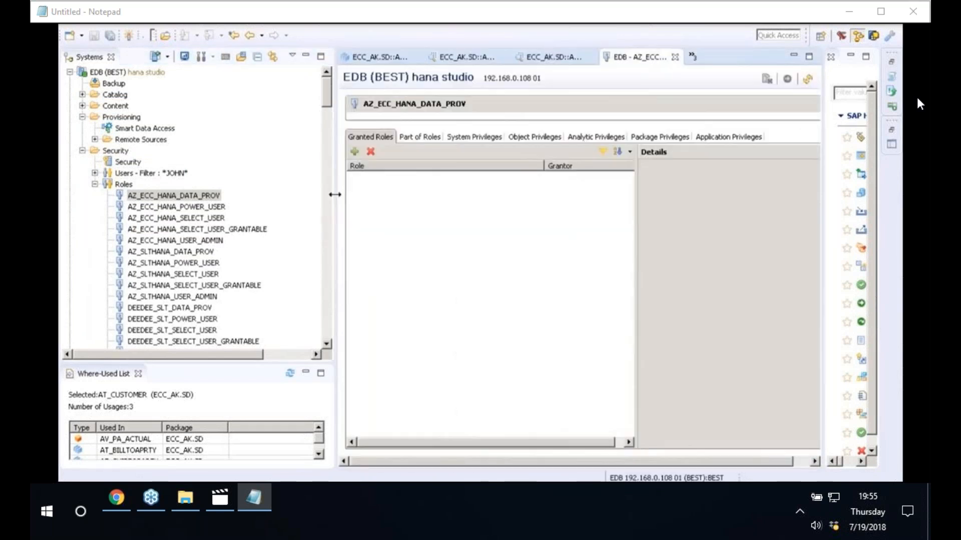
pyautogui.moveTo(334, 194); pyautogui.dragTo(165, 183)
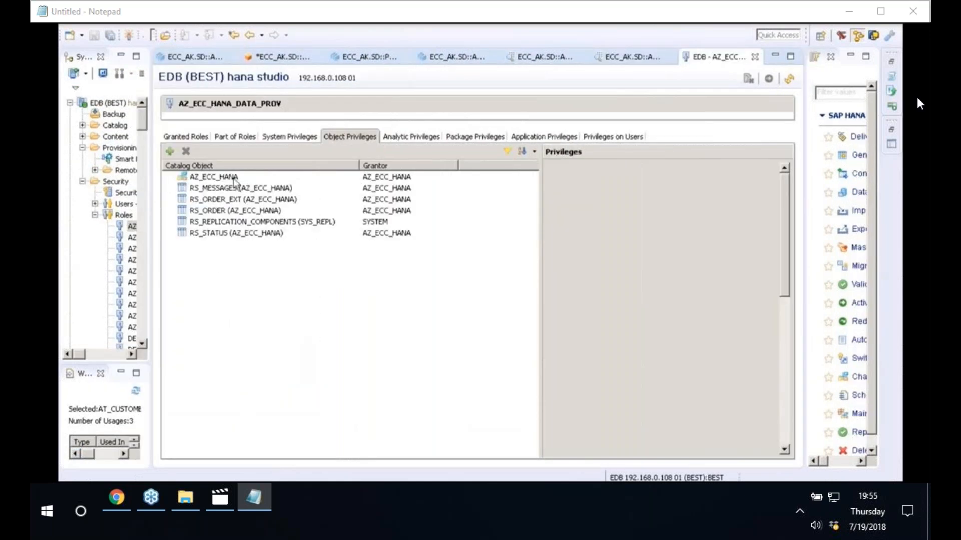
pyautogui.click(234, 178)
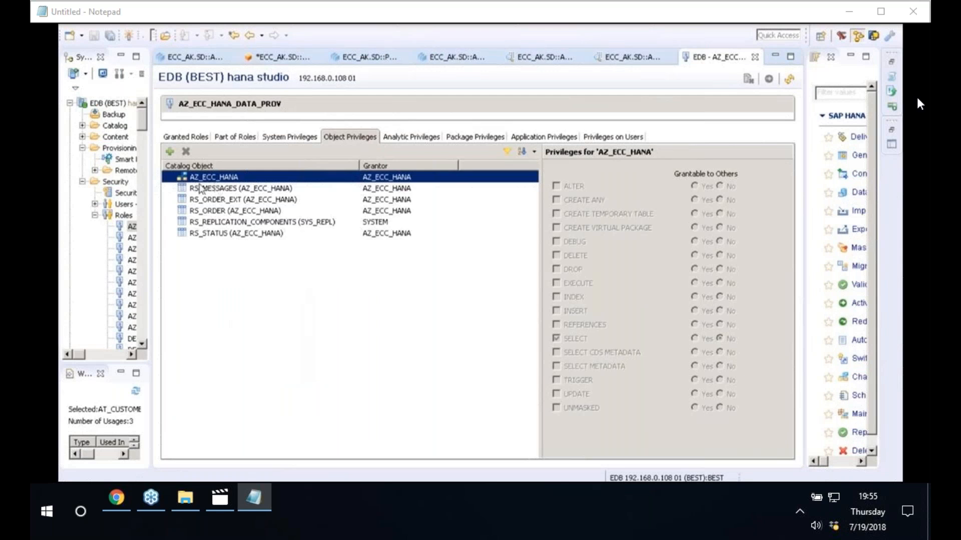
# - Browse the system privileges that can be added to the role and pick out CREATE SCHEMA in the list
pyautogui.click(283, 142)
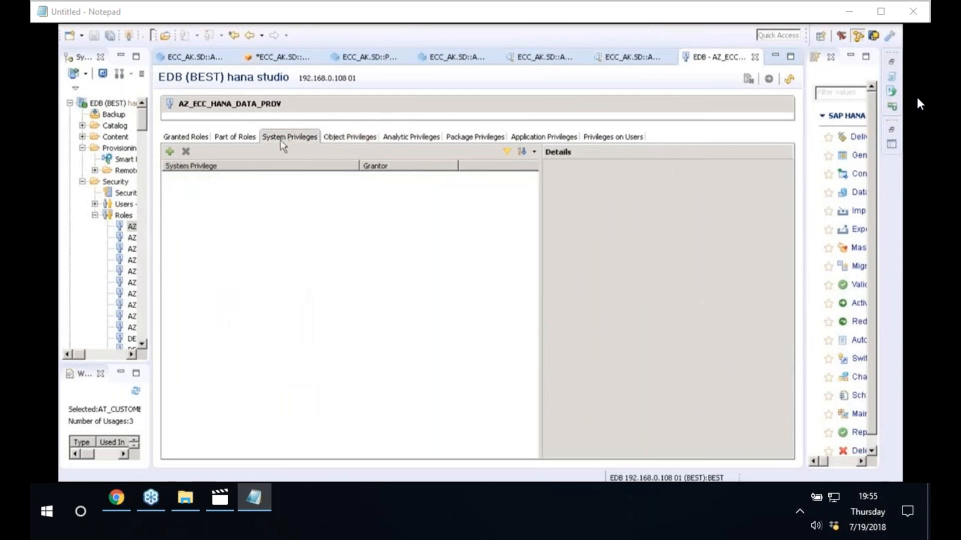
pyautogui.click(170, 152)
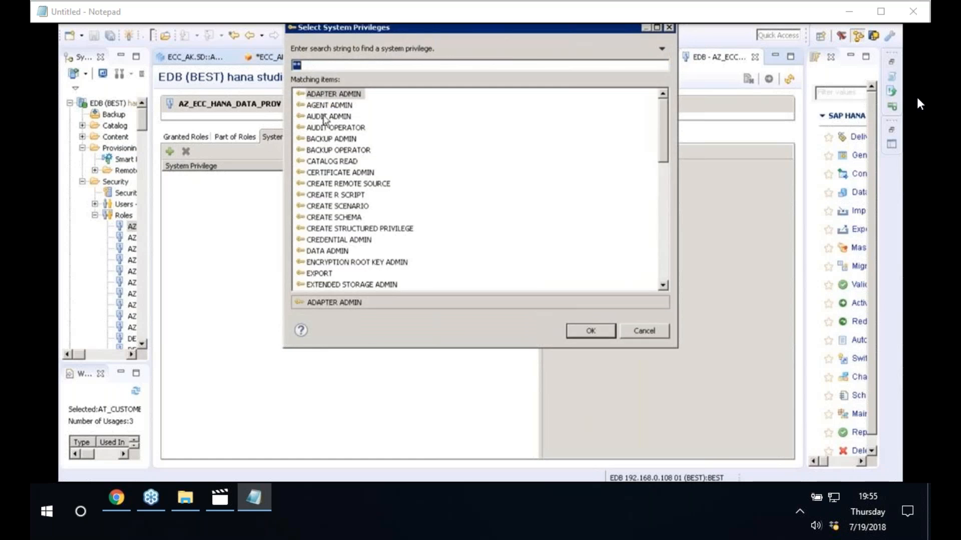
pyautogui.click(326, 219)
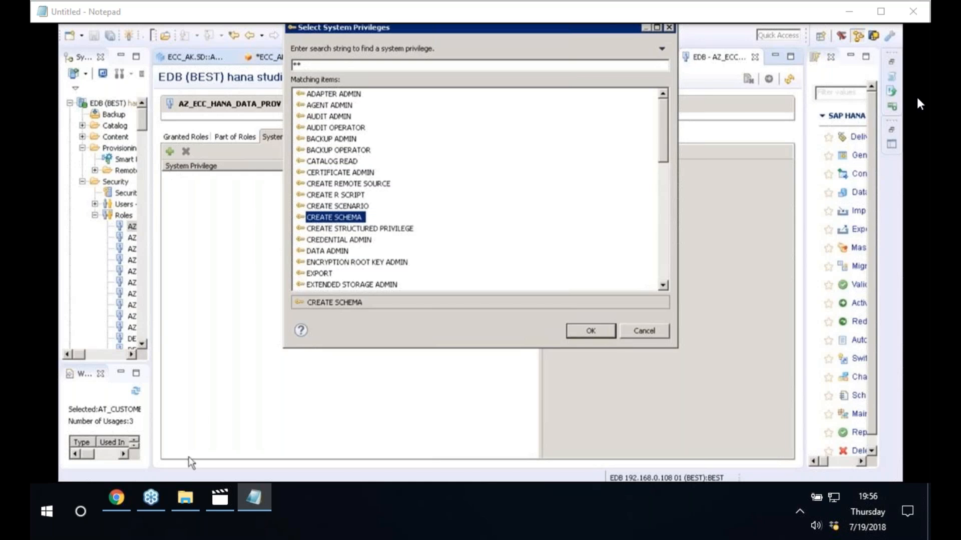
# - Switch back to the exam PDF, review question 35's answer and bring up question 36 on using an input parameter
pyautogui.hotkey('alt', 'Tab')
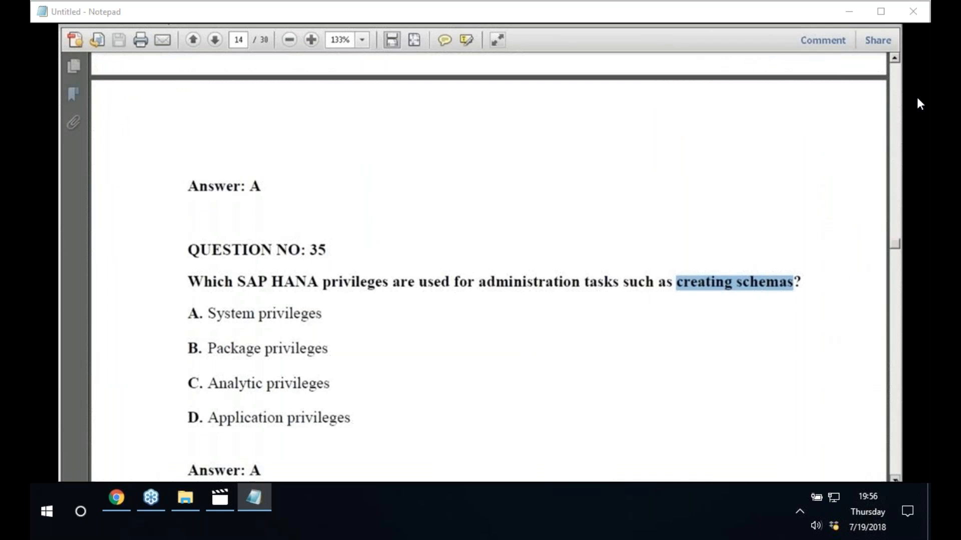
pyautogui.scroll(-3, 918, 103)
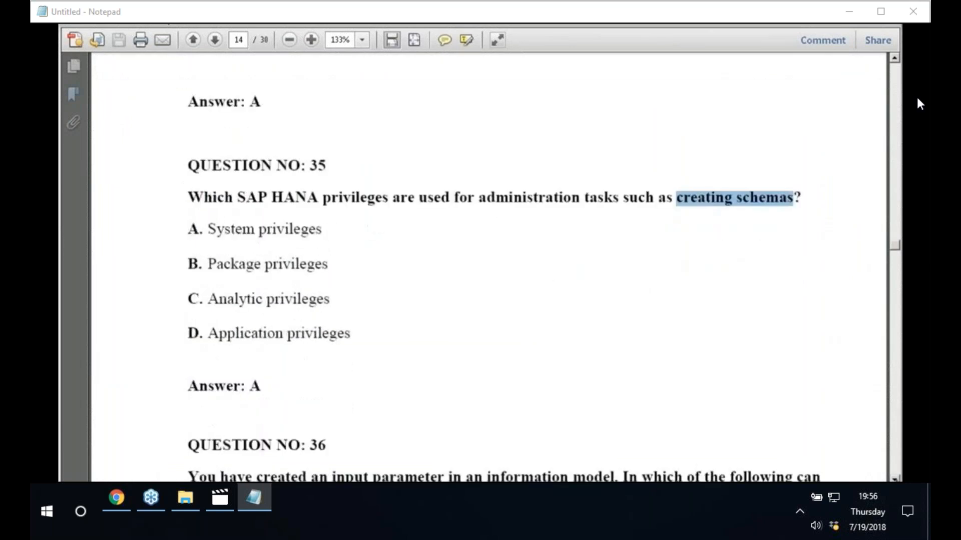
pyautogui.scroll(-1, 918, 104)
pyautogui.scroll(-1, 918, 103)
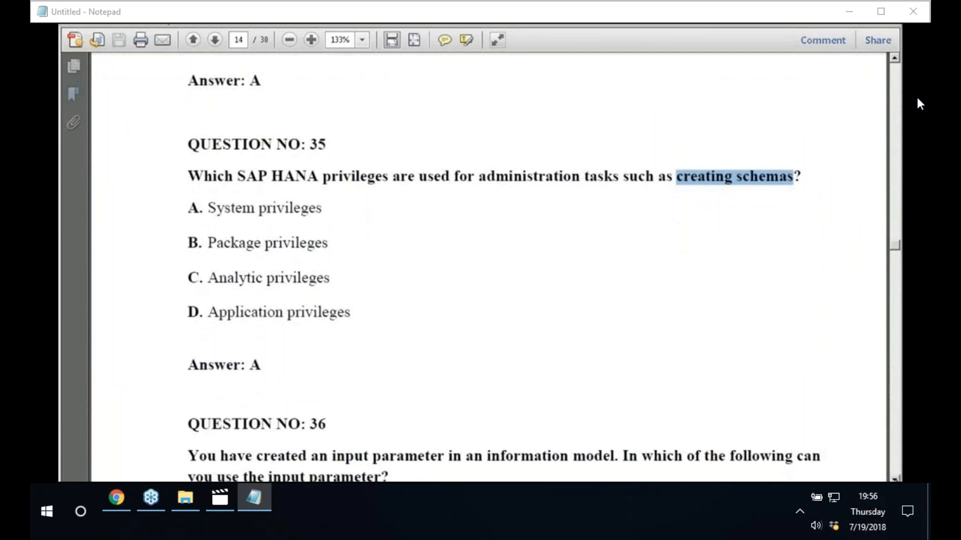
pyautogui.scroll(-2, 918, 103)
pyautogui.scroll(-3, 918, 104)
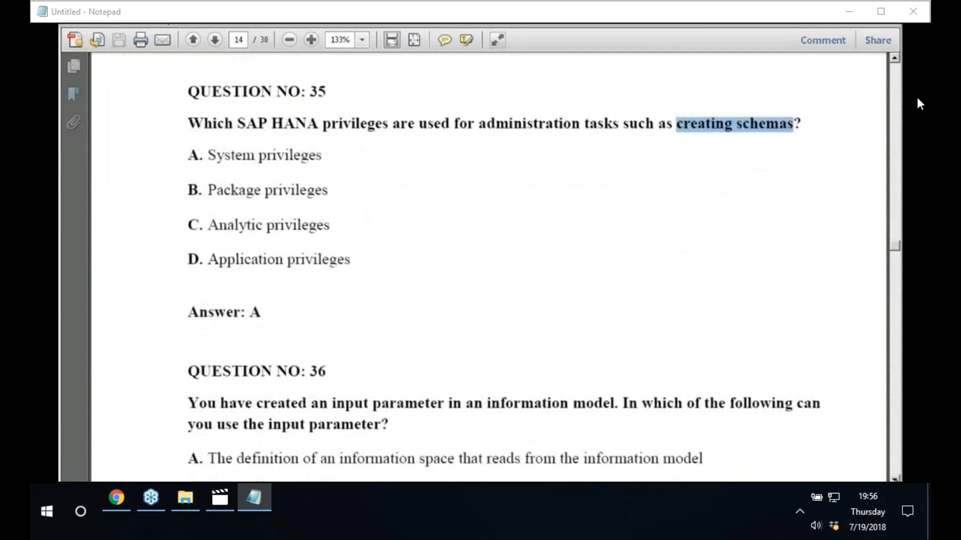
# - Read question 36, highlighting the parts on creating an input parameter, the information model and where the parameter can be used
pyautogui.scroll(-4, 918, 103)
pyautogui.scroll(-1, 918, 103)
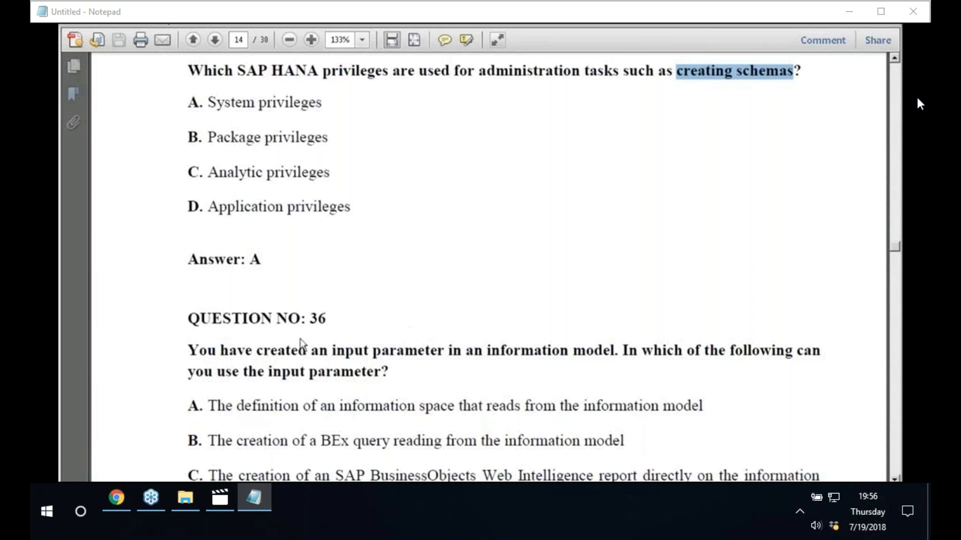
pyautogui.click(188, 353)
pyautogui.moveTo(188, 353); pyautogui.dragTo(419, 352)
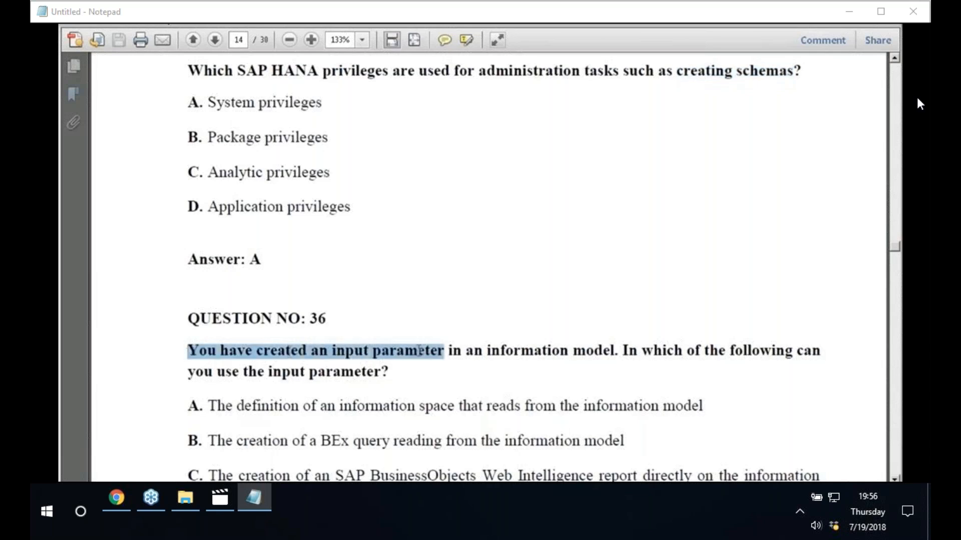
pyautogui.moveTo(448, 352); pyautogui.dragTo(617, 354)
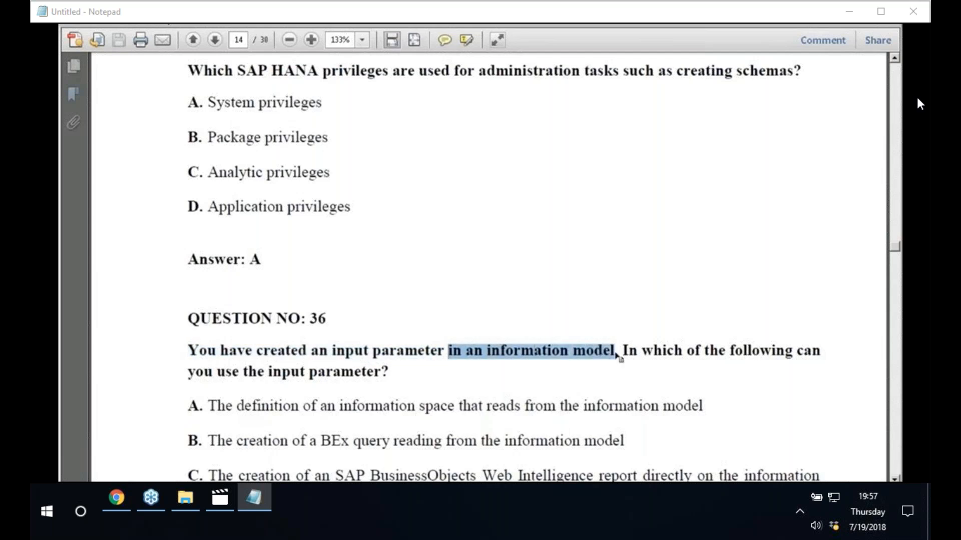
pyautogui.click(623, 351)
pyautogui.moveTo(623, 352); pyautogui.dragTo(388, 379)
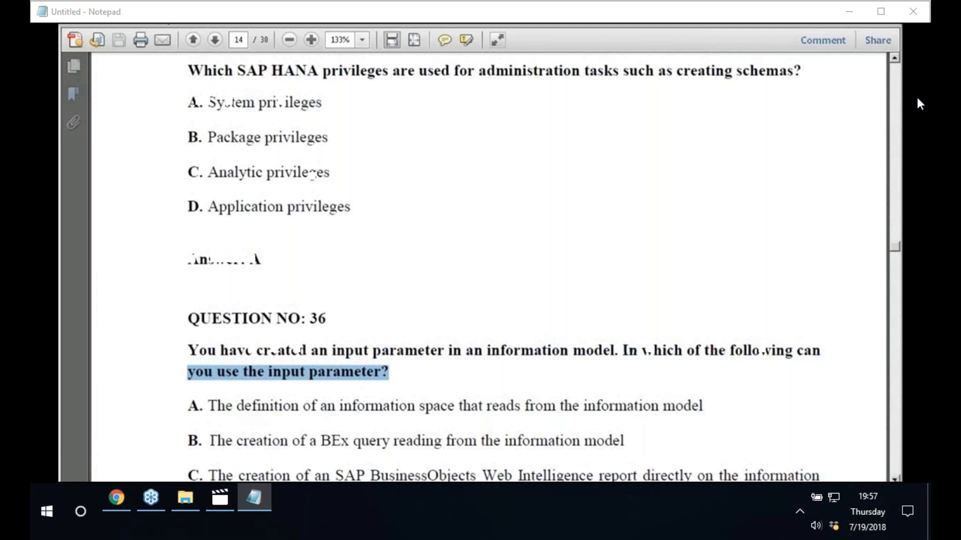
# - Review question 36's options, mark the word "universe" in option D and bring the answer into view
pyautogui.scroll(-1, 920, 103)
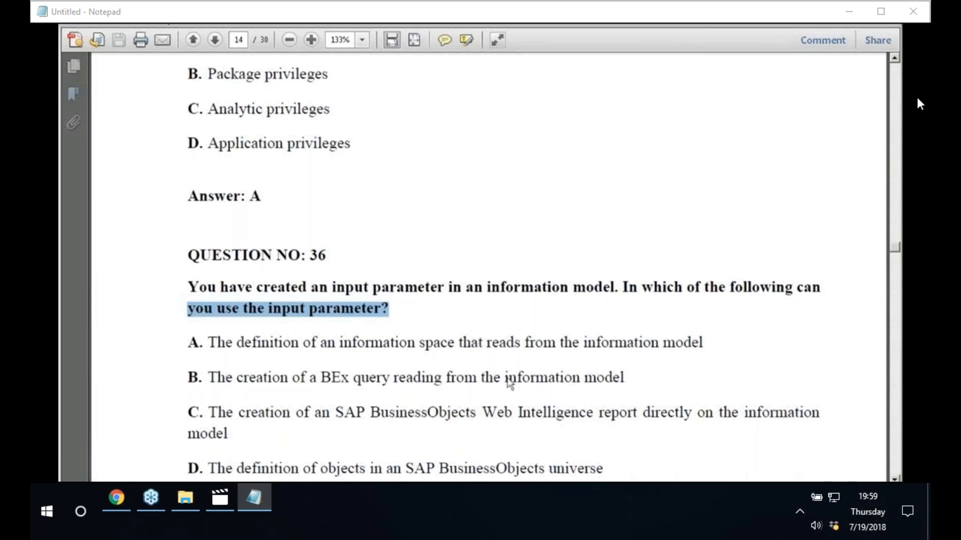
pyautogui.doubleClick(576, 469)
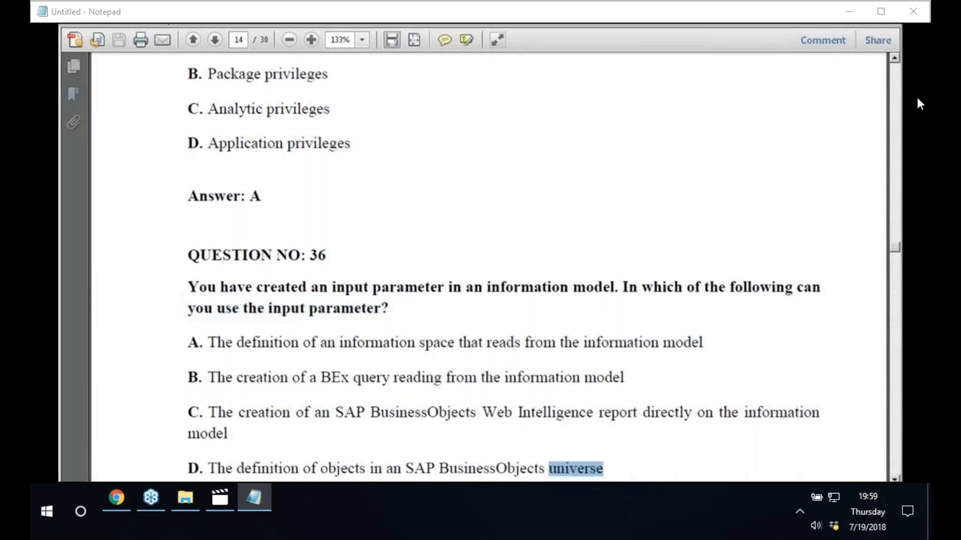
pyautogui.scroll(-1, 920, 104)
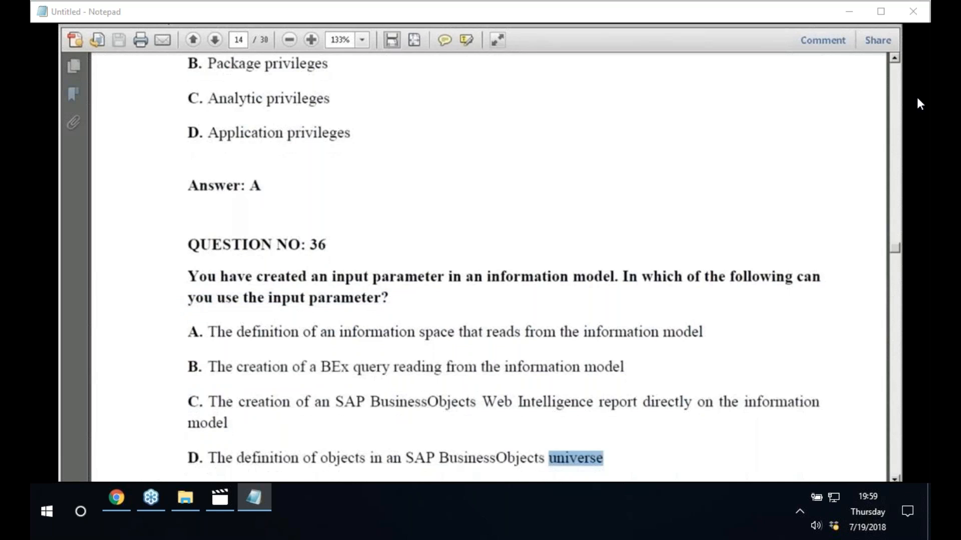
pyautogui.scroll(-1, 920, 103)
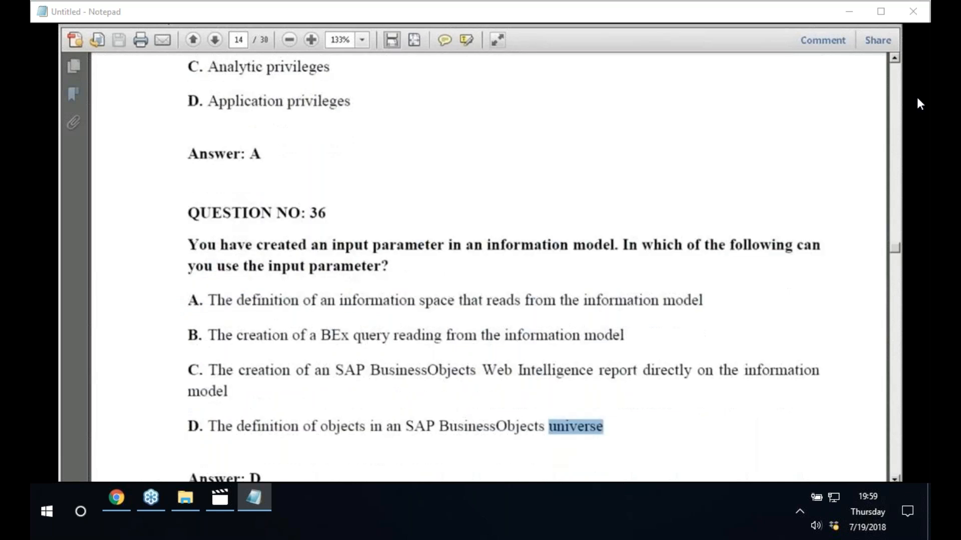
pyautogui.scroll(-3, 920, 104)
pyautogui.scroll(-1, 920, 104)
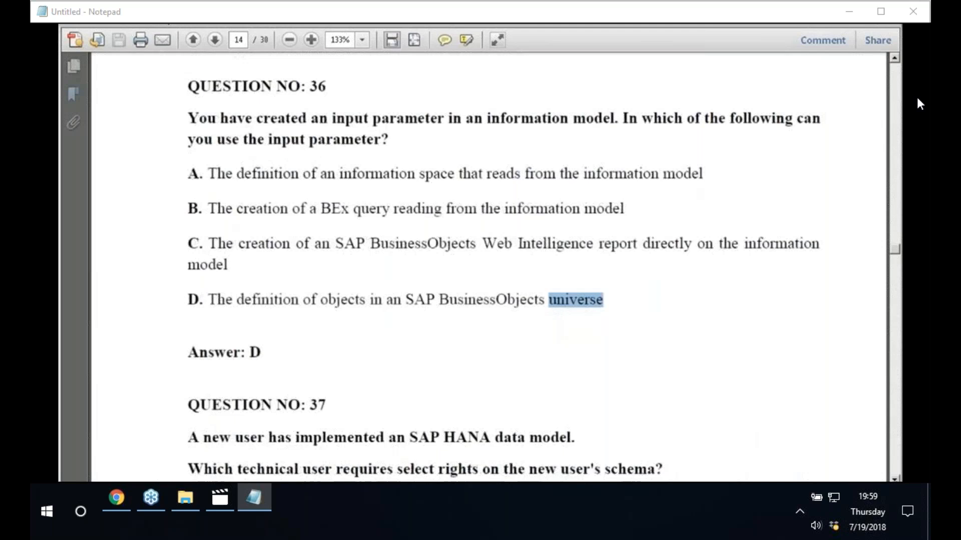
pyautogui.scroll(-1, 919, 103)
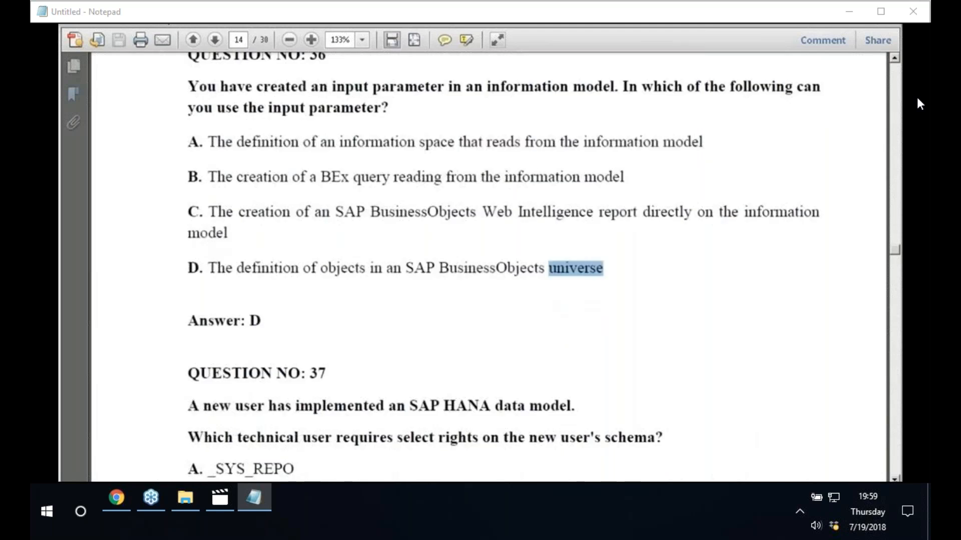
# - Read question 37 on the technical user needing select rights, highlighting its two sentences and option A, _SYS_REPO
pyautogui.scroll(-3, 919, 103)
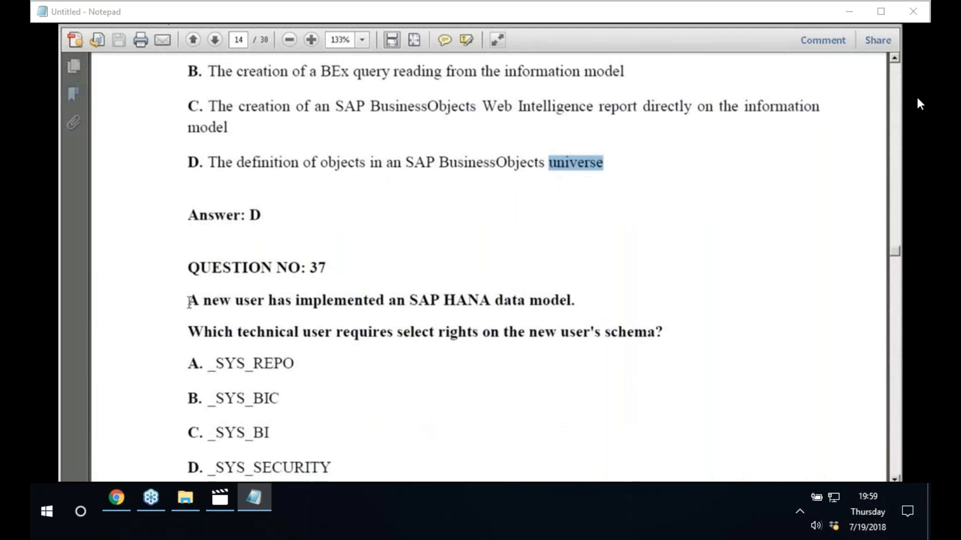
pyautogui.moveTo(189, 302); pyautogui.dragTo(369, 290)
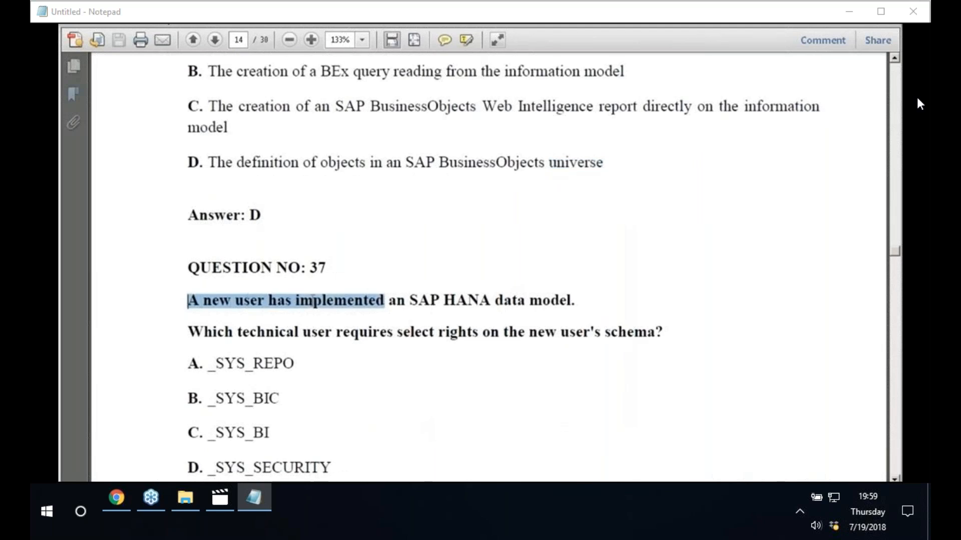
pyautogui.keyDown('shift'); pyautogui.click(581, 298); pyautogui.keyUp('shift')
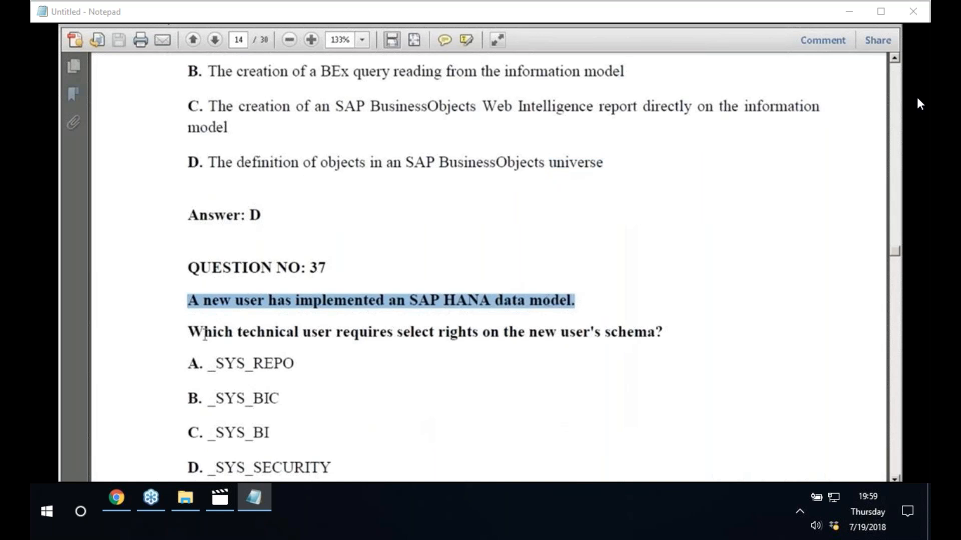
pyautogui.moveTo(194, 334); pyautogui.dragTo(676, 338)
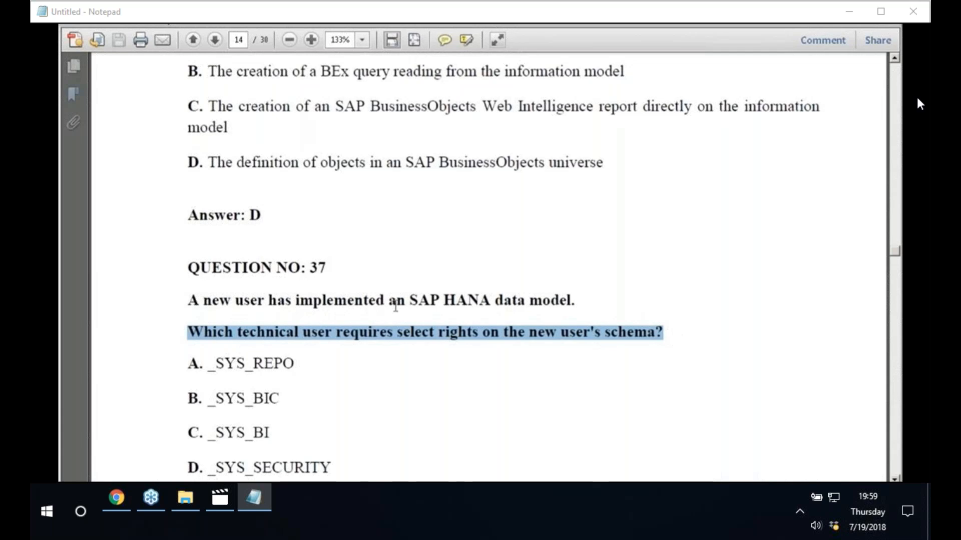
pyautogui.moveTo(389, 302); pyautogui.dragTo(656, 334)
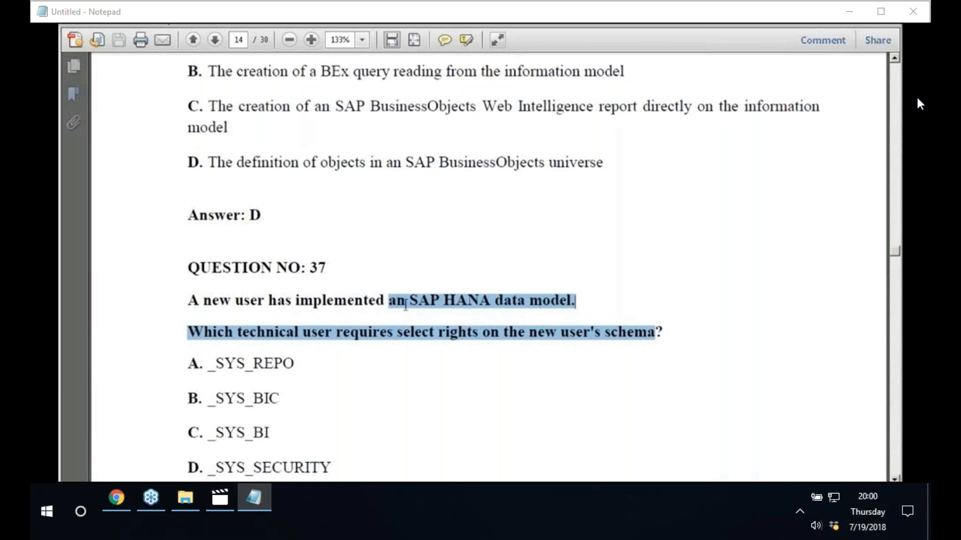
pyautogui.click(386, 302)
pyautogui.moveTo(386, 302); pyautogui.dragTo(574, 303)
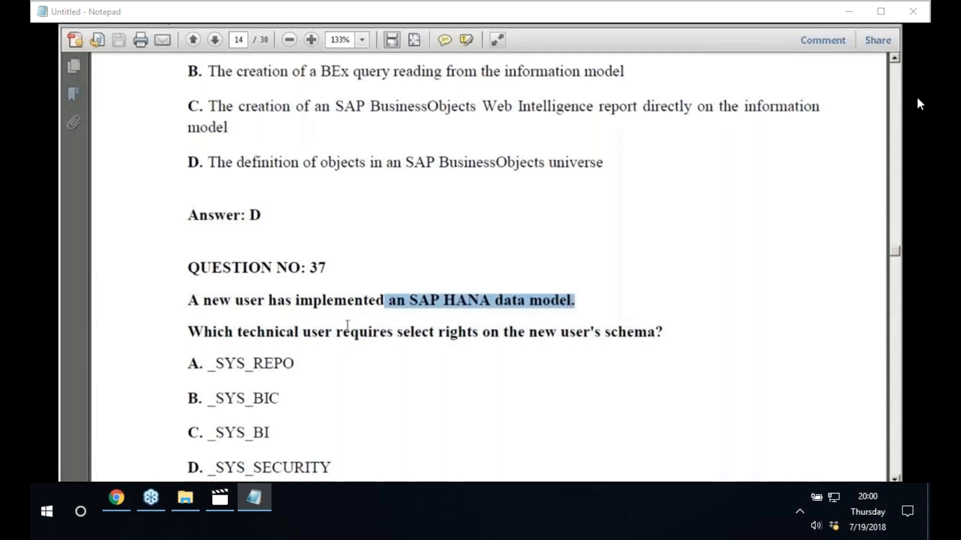
pyautogui.moveTo(189, 333); pyautogui.dragTo(655, 339)
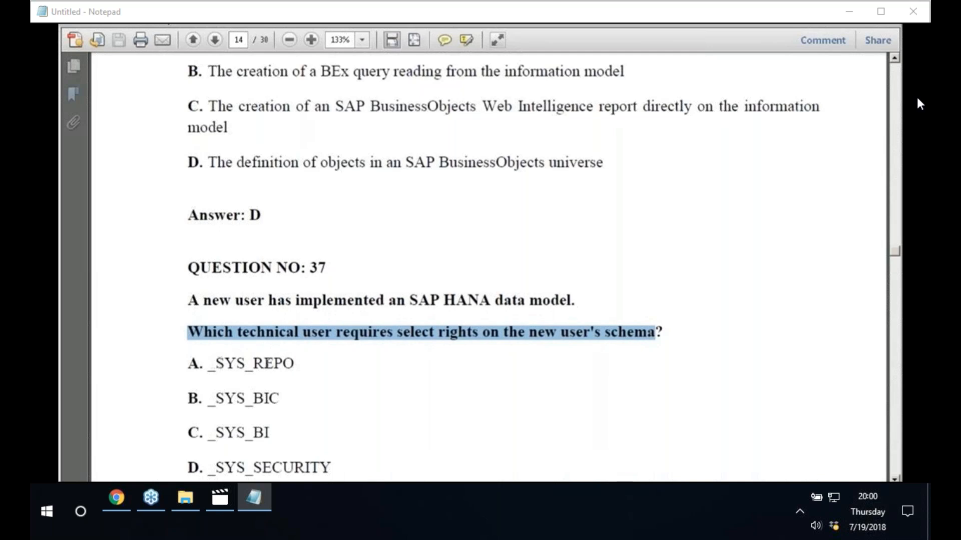
pyautogui.moveTo(211, 363); pyautogui.dragTo(296, 364)
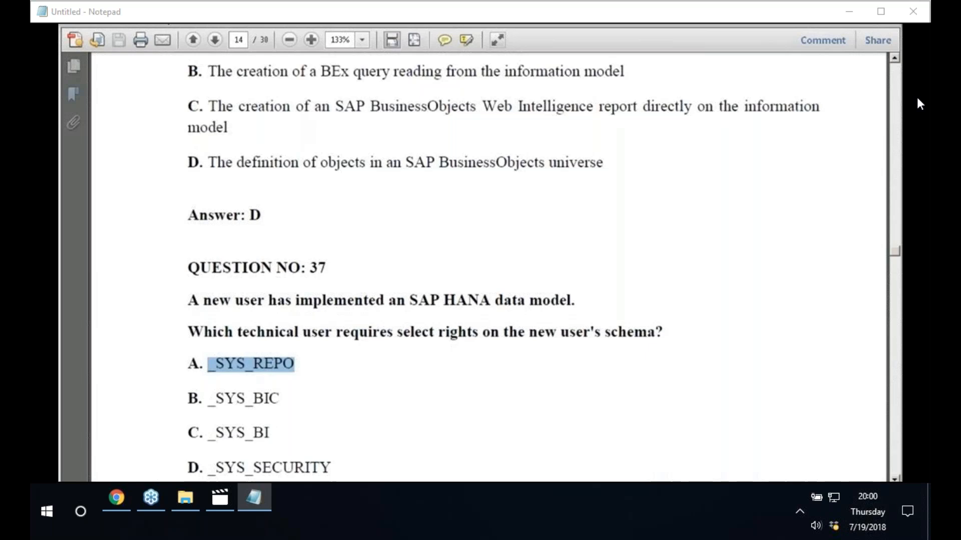
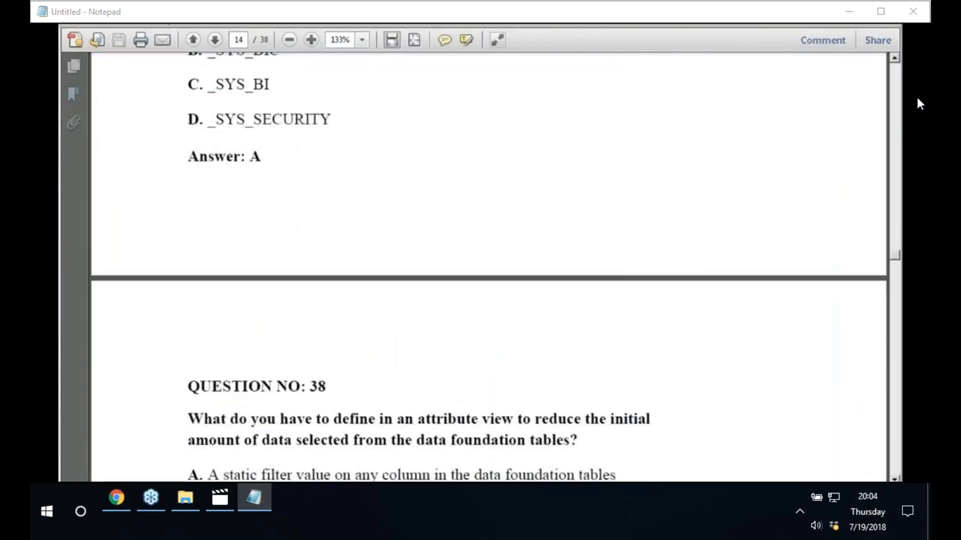
# - Move on to question 38 about reducing data in an attribute view and go over option A on a static filter value
pyautogui.scroll(-2, 490, 265)
pyautogui.scroll(-1, 490, 265)
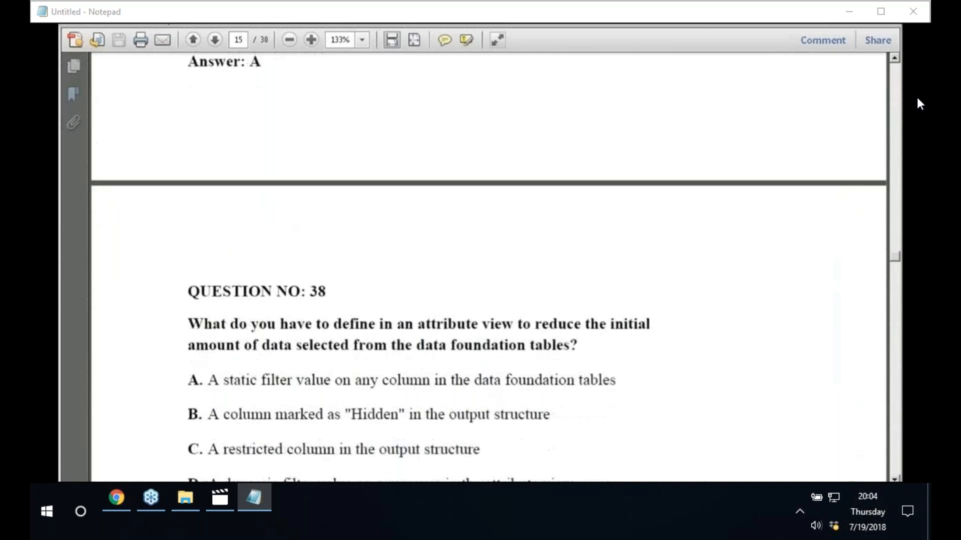
pyautogui.scroll(-2, 490, 265)
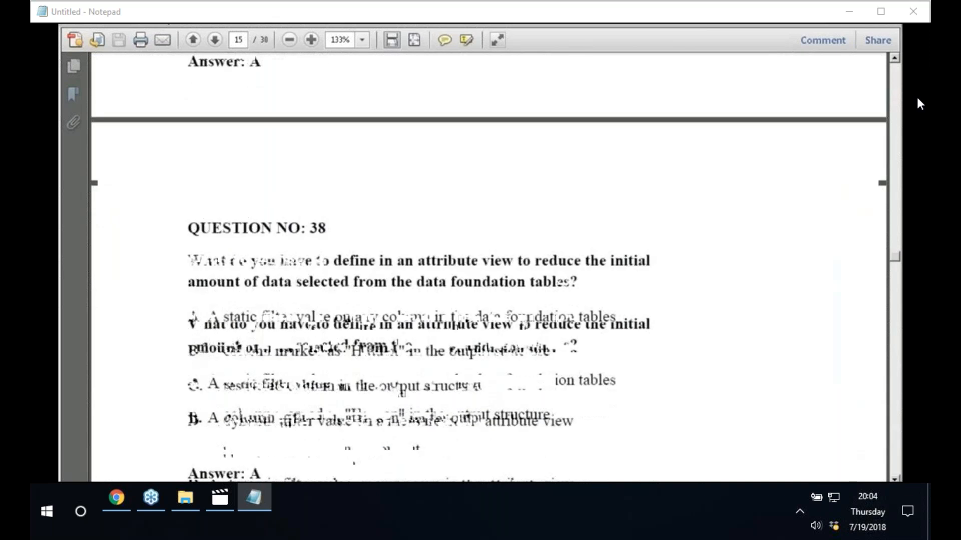
pyautogui.scroll(1, 206, 257)
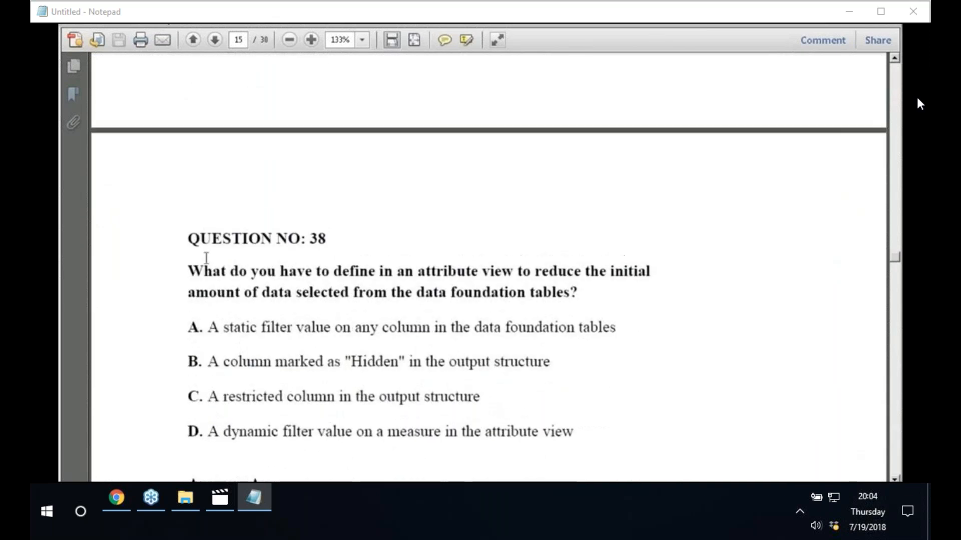
pyautogui.click(894, 59)
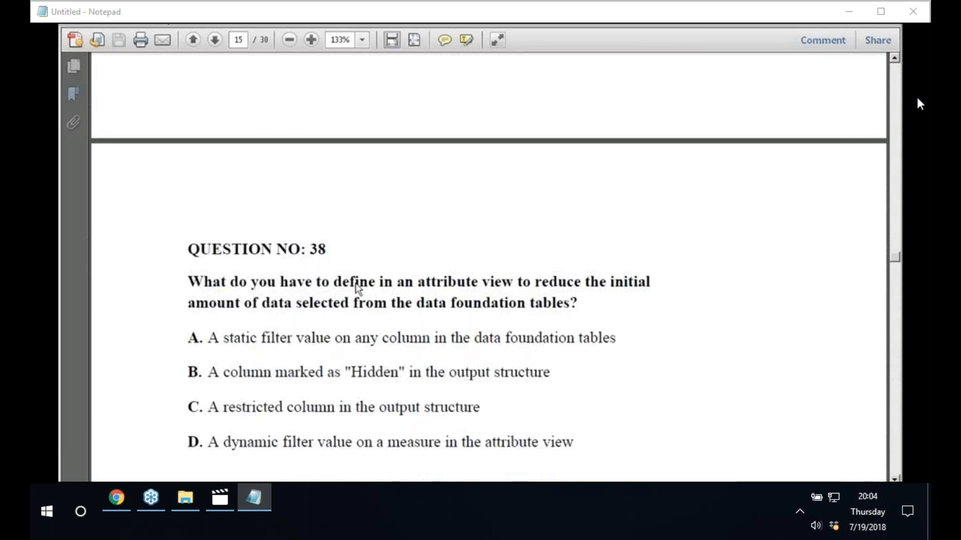
pyautogui.press('Up')
pyautogui.press('Up')
pyautogui.press('Up')
pyautogui.click(213, 342)
pyautogui.moveTo(213, 342); pyautogui.dragTo(639, 342)
pyautogui.click(578, 346)
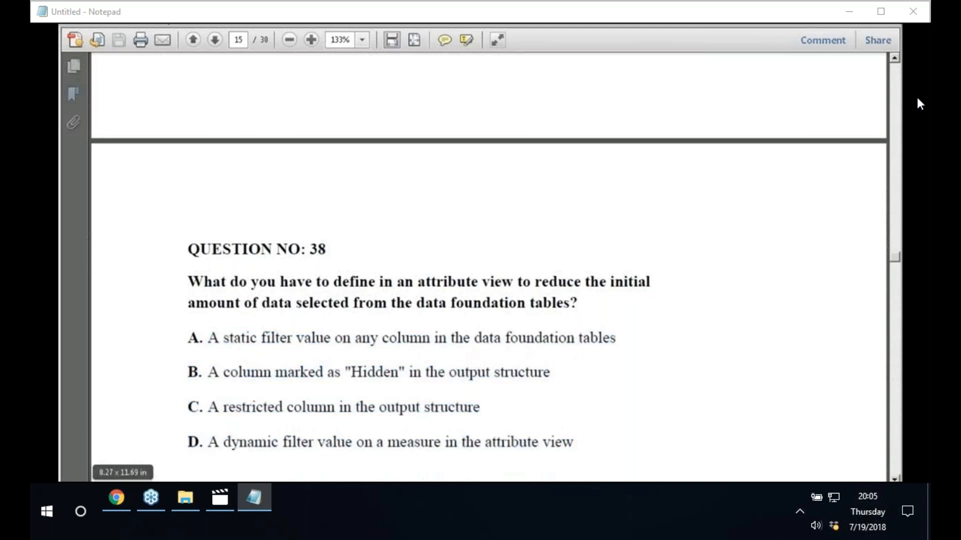
# - Switch to SAP HANA Studio and narrow the Systems pane to give the CV_FISCAL_YEAR view editor more room
pyautogui.hotkey('alt', 'Tab')
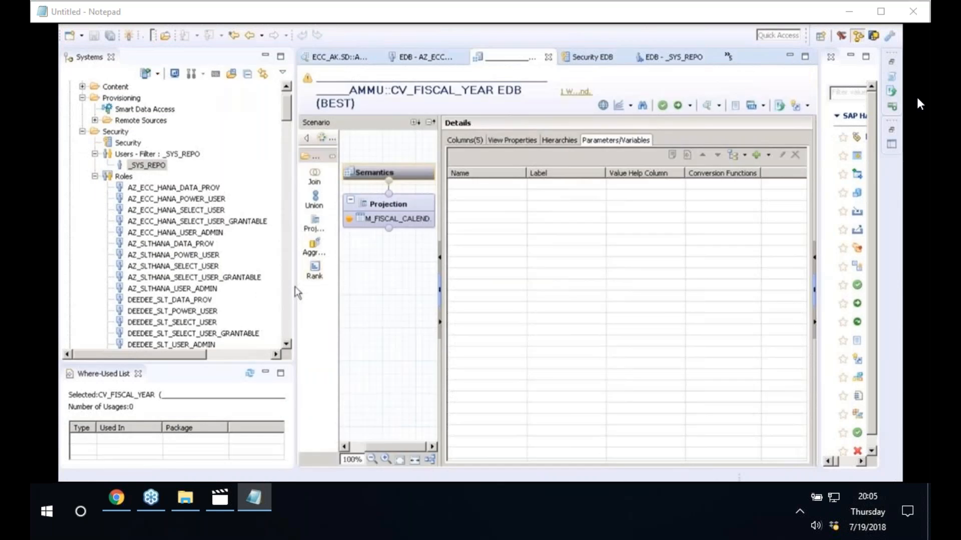
pyautogui.moveTo(295, 287); pyautogui.dragTo(79, 298)
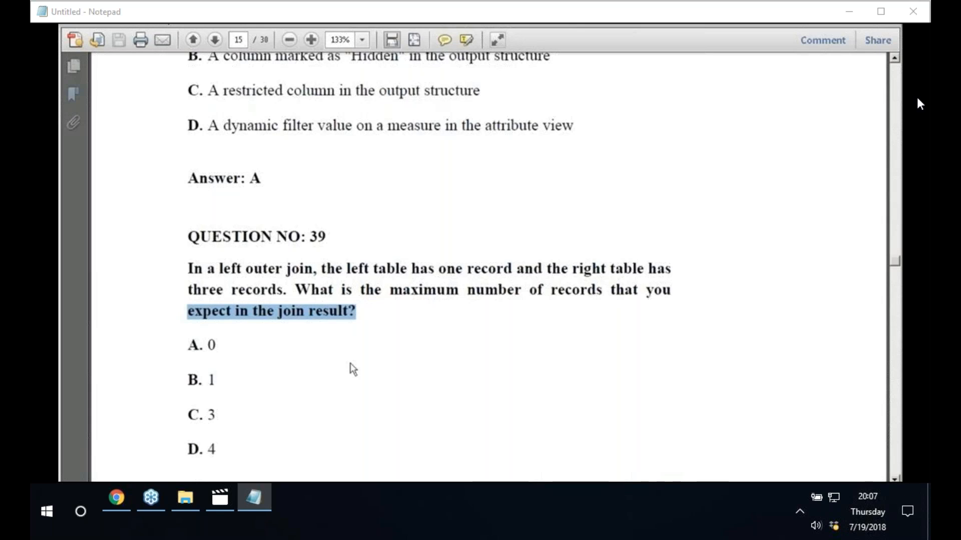
# - Bring up question 40 in the exam PDF and highlight its wording on the Data Provisioning stop activity for a currently replicated table
pyautogui.press('pagedown')
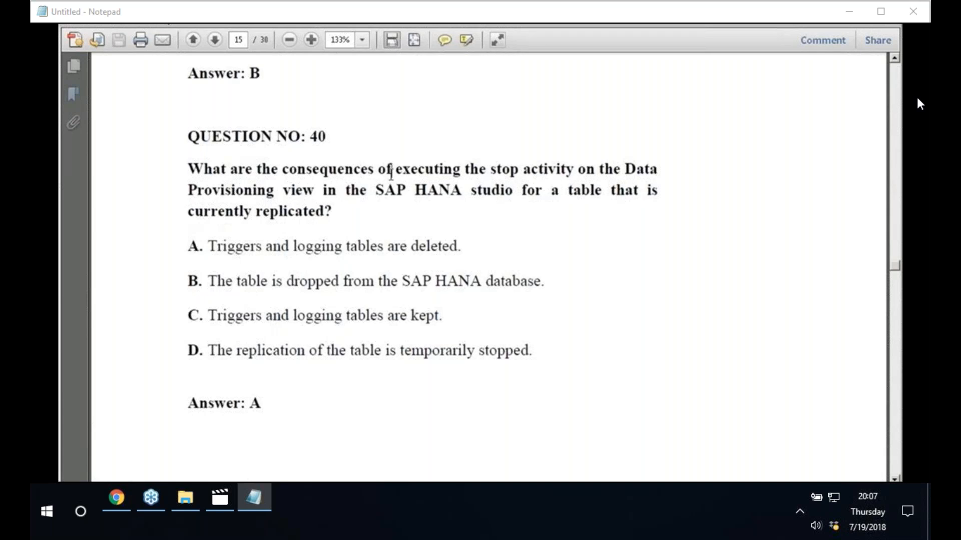
pyautogui.moveTo(390, 174); pyautogui.dragTo(639, 177)
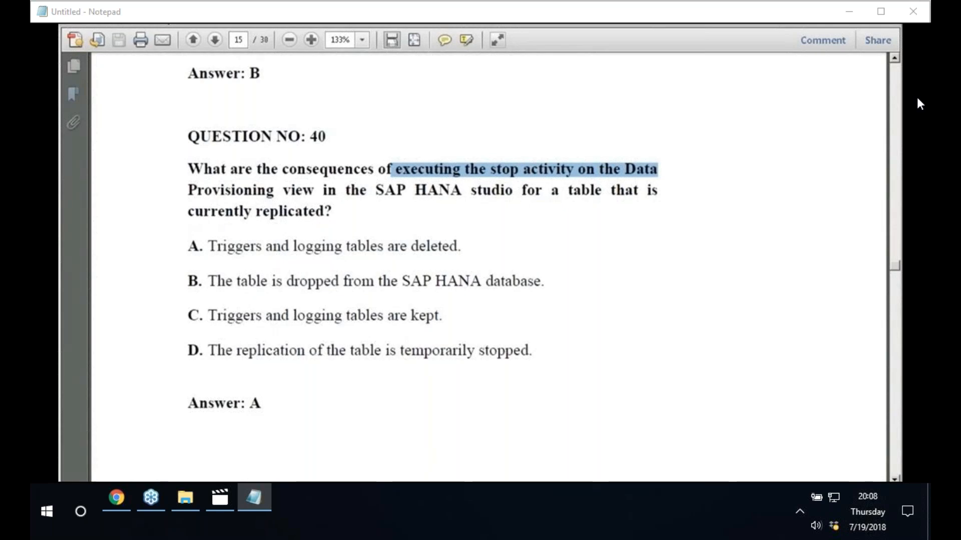
pyautogui.moveTo(394, 169); pyautogui.dragTo(623, 169)
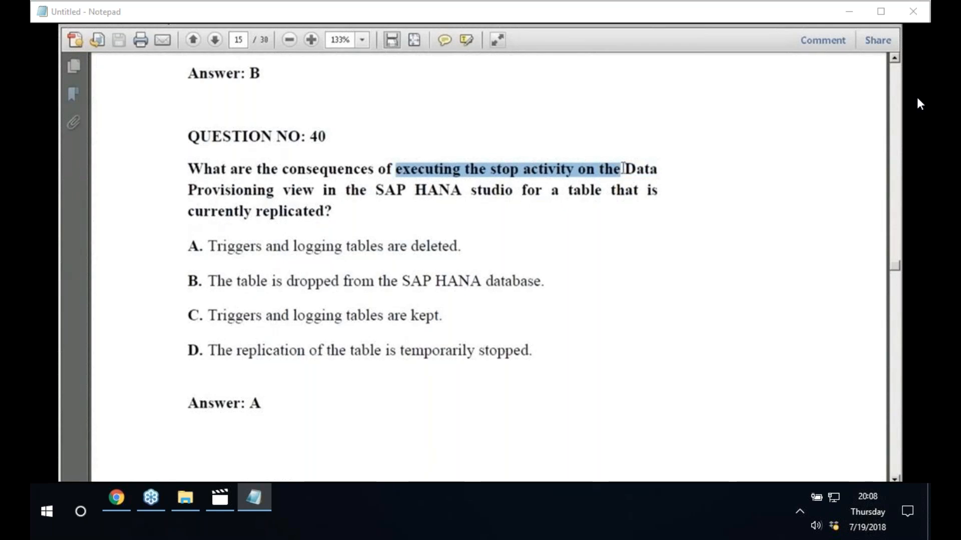
pyautogui.moveTo(189, 191); pyautogui.dragTo(658, 198)
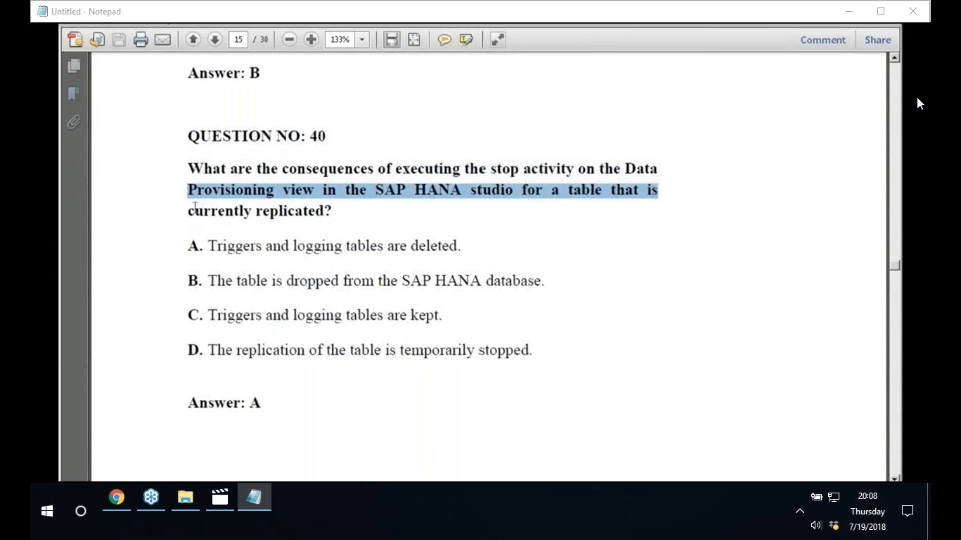
pyautogui.click(222, 206)
pyautogui.moveTo(222, 206); pyautogui.dragTo(323, 211)
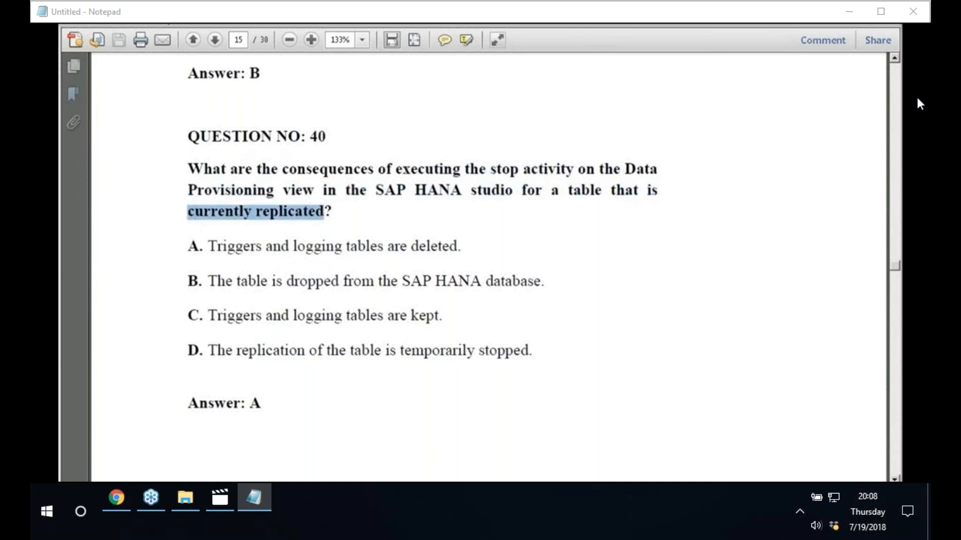
# - Highlight option A, "stop activity" and "SAP HANA studio" in question 40, and bring up the list of open SAP windows
pyautogui.moveTo(209, 247); pyautogui.dragTo(462, 248)
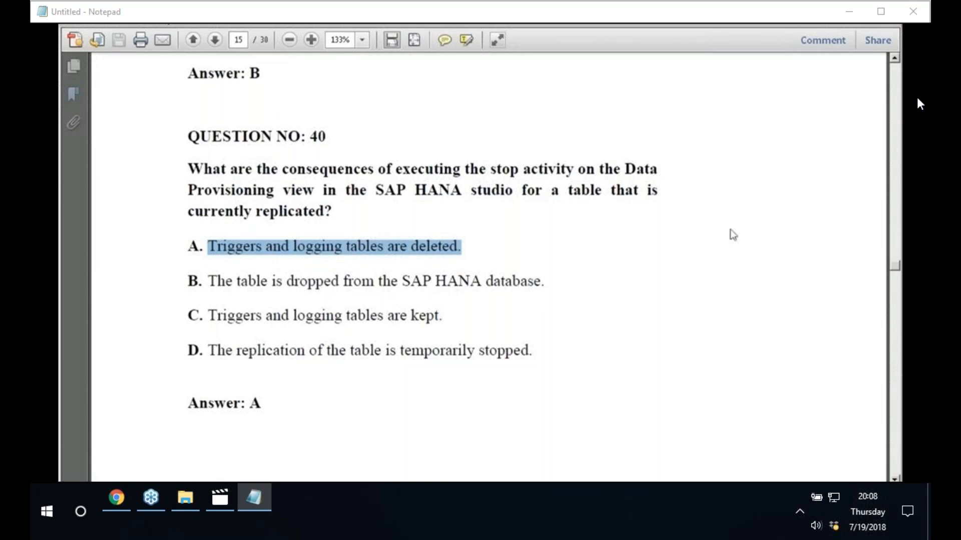
pyautogui.moveTo(490, 169); pyautogui.dragTo(574, 170)
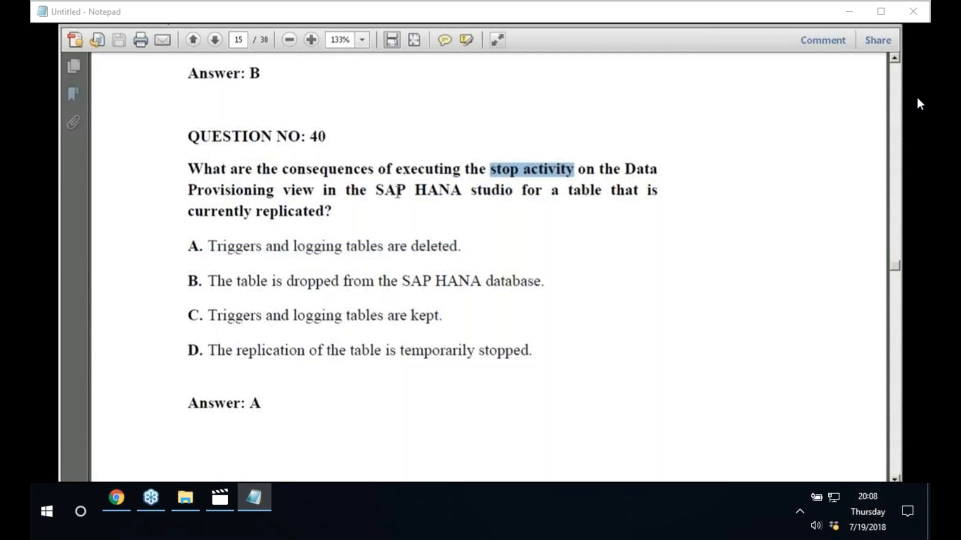
pyautogui.click(374, 189)
pyautogui.moveTo(374, 190); pyautogui.dragTo(512, 190)
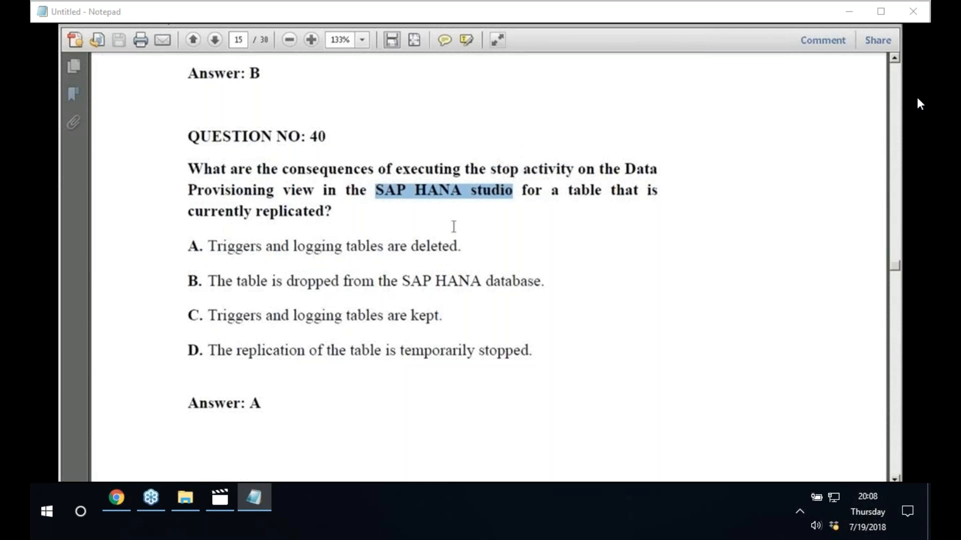
pyautogui.moveTo(223, 465)
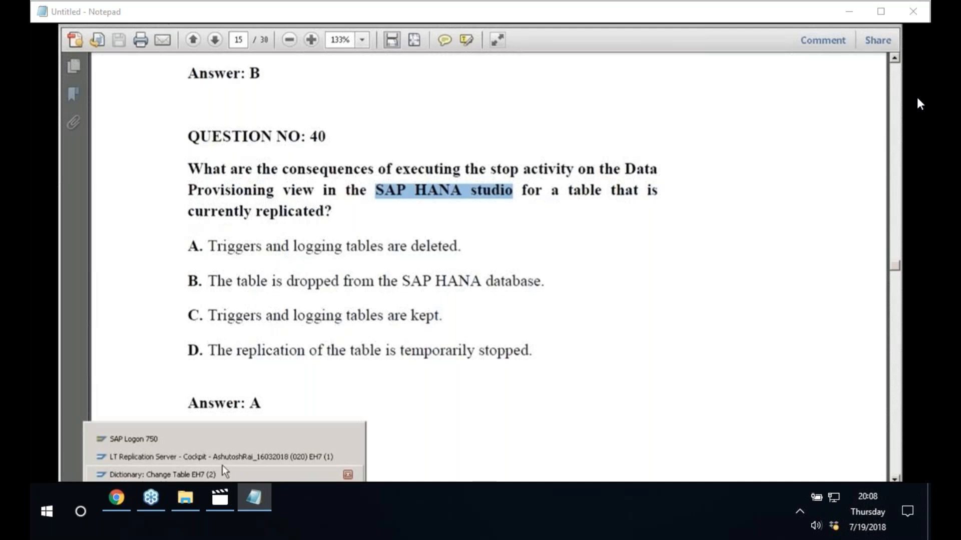
# - Switch to the LT Replication Server cockpit and choose Stop Load / Replication for table DD02L in the Data Provisioning dialog
pyautogui.click(222, 457)
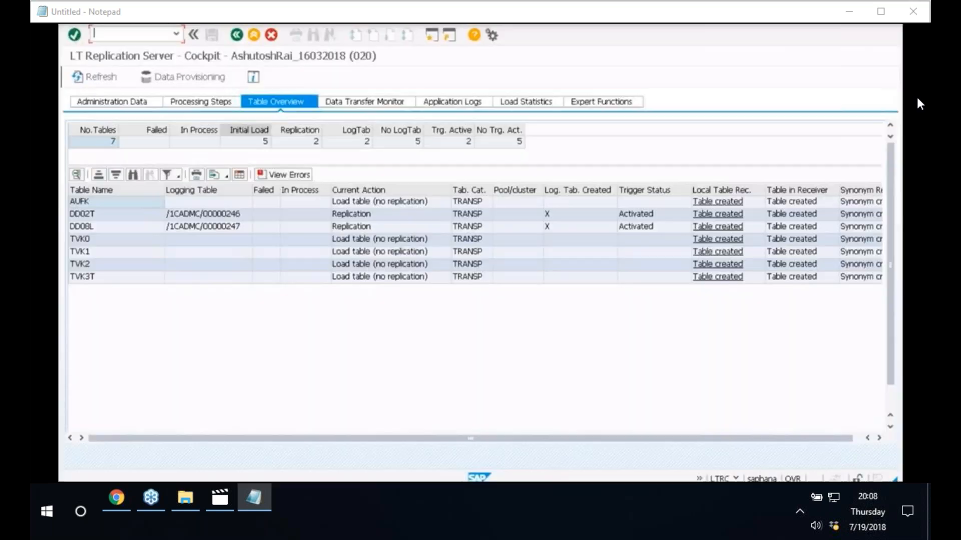
pyautogui.click(182, 79)
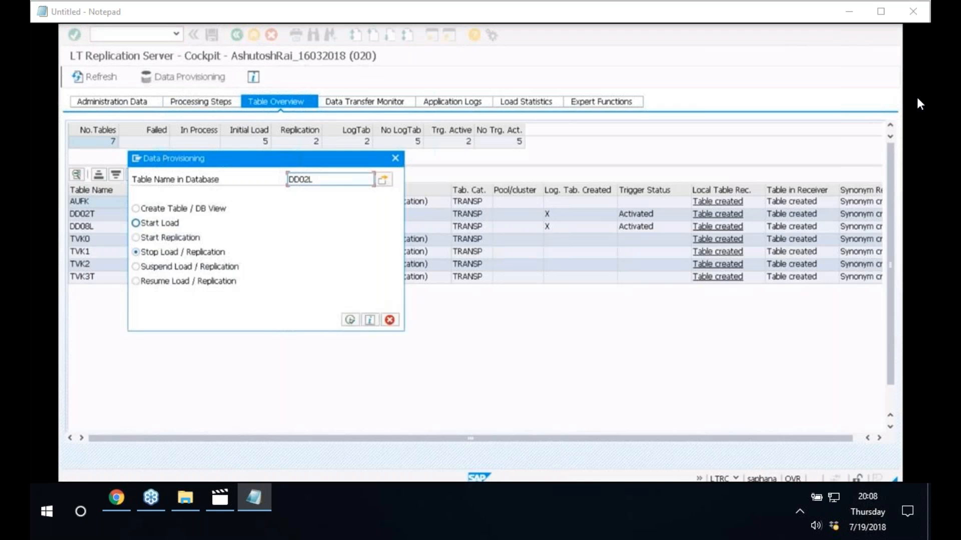
pyautogui.click(159, 253)
# - Start a SAP HANA Studio session with the proposed workspace and widen the Quick View pane to show the full Modeler commands
pyautogui.press('super')
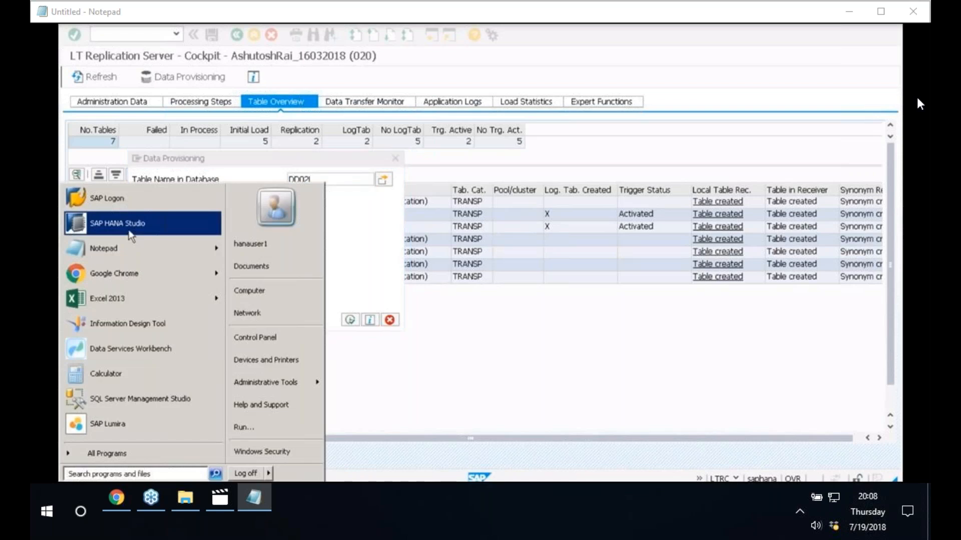
pyautogui.click(129, 232)
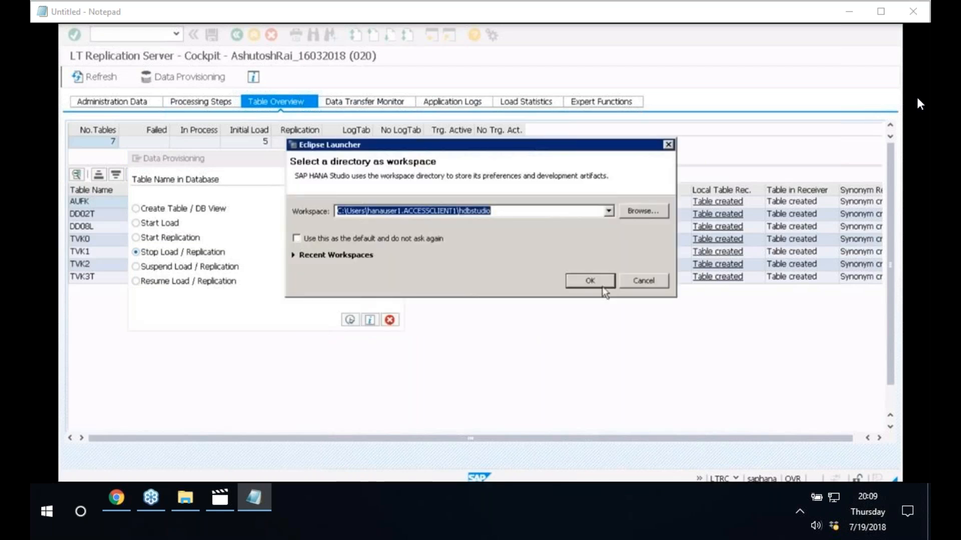
pyautogui.click(602, 285)
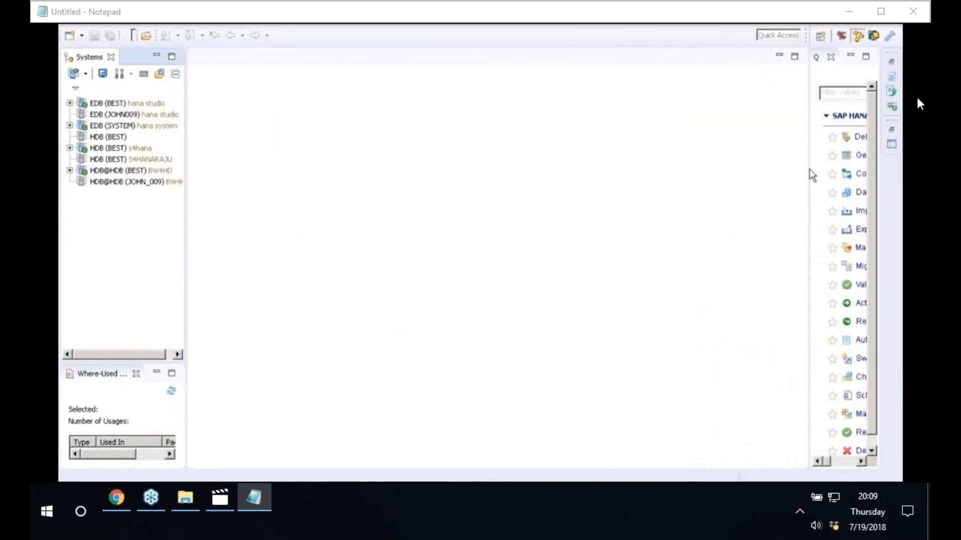
pyautogui.moveTo(807, 168); pyautogui.dragTo(601, 185)
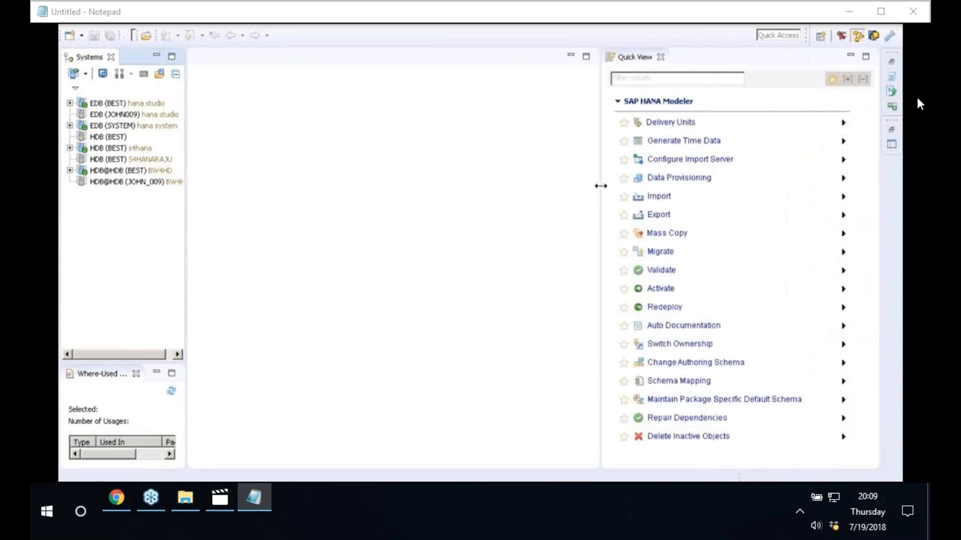
# - Open the SLT Data Provisioning editor for the EDB (BEST) hana studio system and give it more room beside Quick View
pyautogui.click(674, 182)
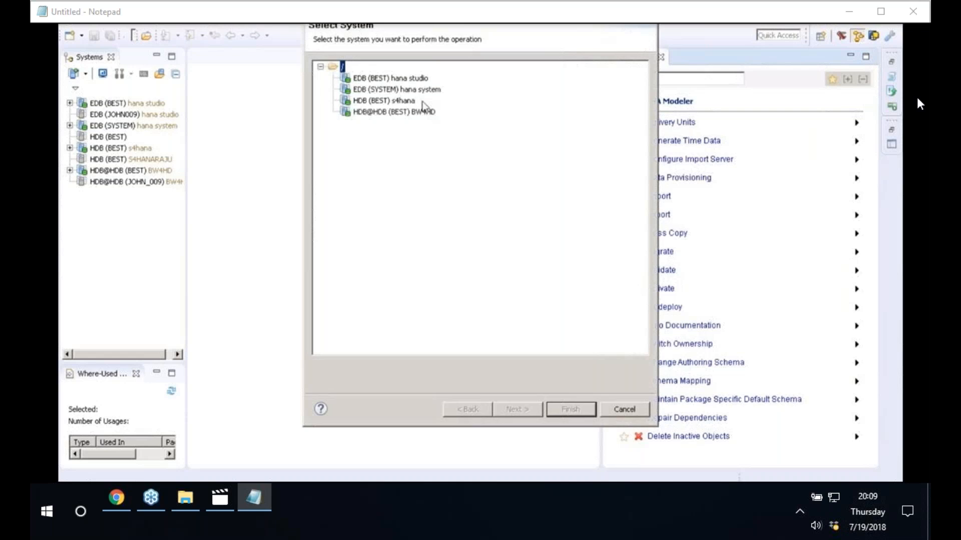
pyautogui.click(390, 80)
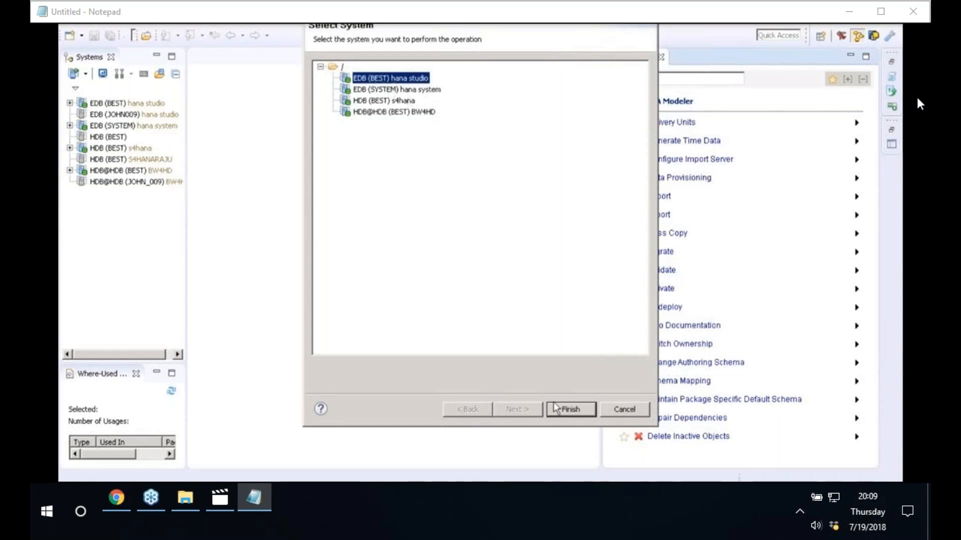
pyautogui.click(583, 415)
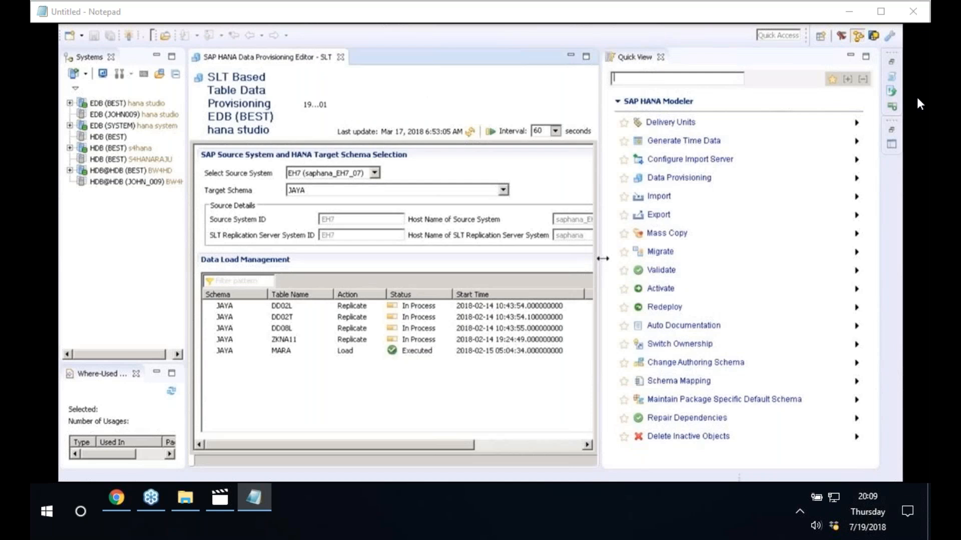
pyautogui.moveTo(603, 258); pyautogui.dragTo(704, 260)
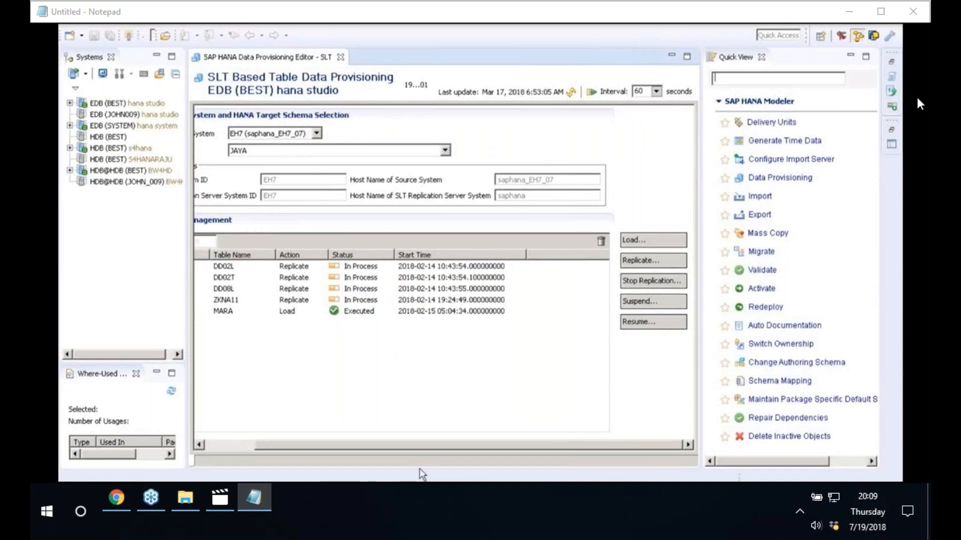
pyautogui.click(371, 141)
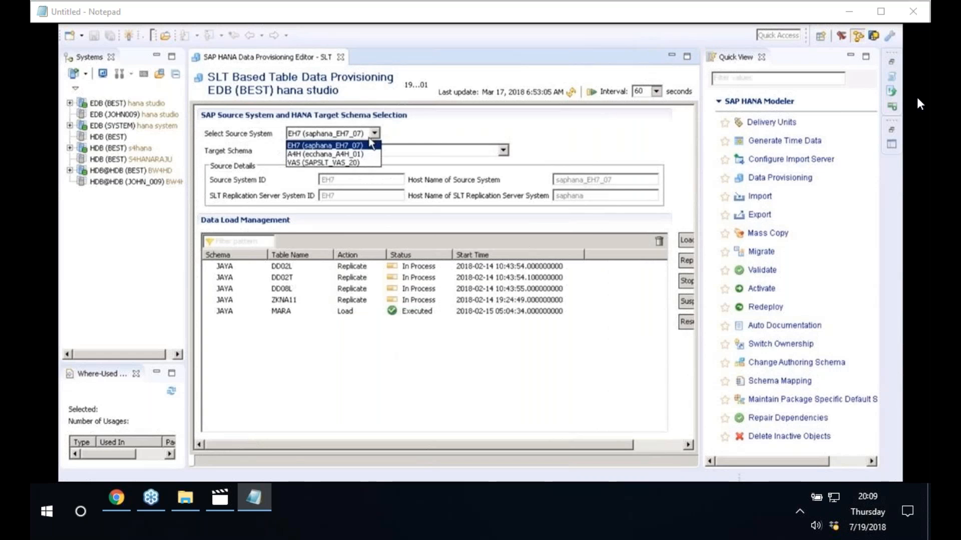
pyautogui.click(361, 154)
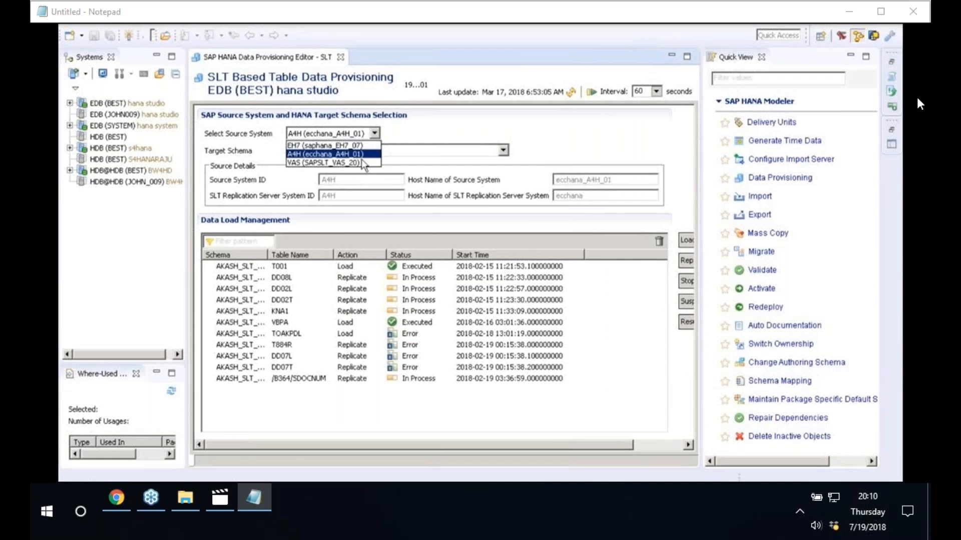
pyautogui.click(362, 163)
pyautogui.click(503, 150)
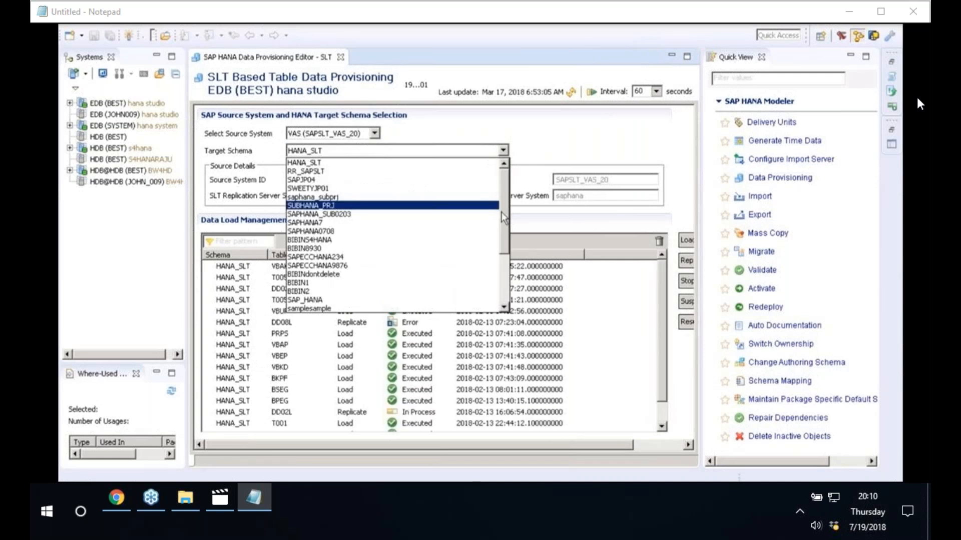
pyautogui.scroll(-4, 351, 231)
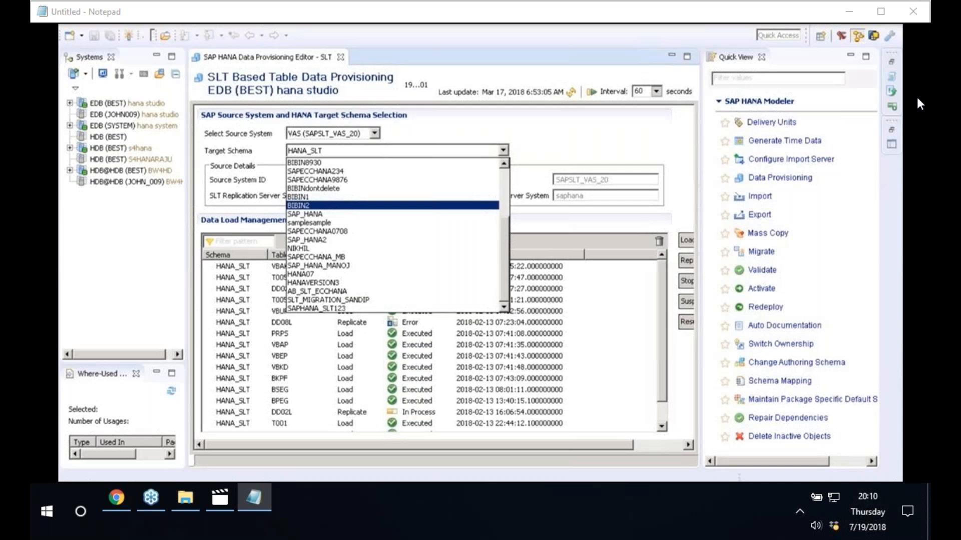
pyautogui.press('Escape')
# - Check the cockpit's configuration, set source system EH7 (saphana_EH7_07) with the matching target schema in SAP HANA Studio, and select the DD02L Stop entry
pyautogui.moveTo(203, 469)
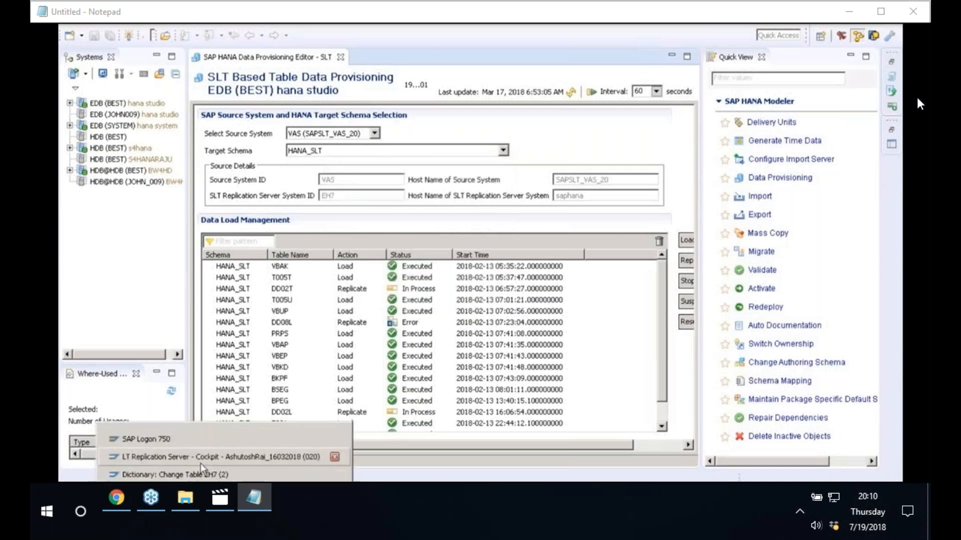
pyautogui.click(200, 464)
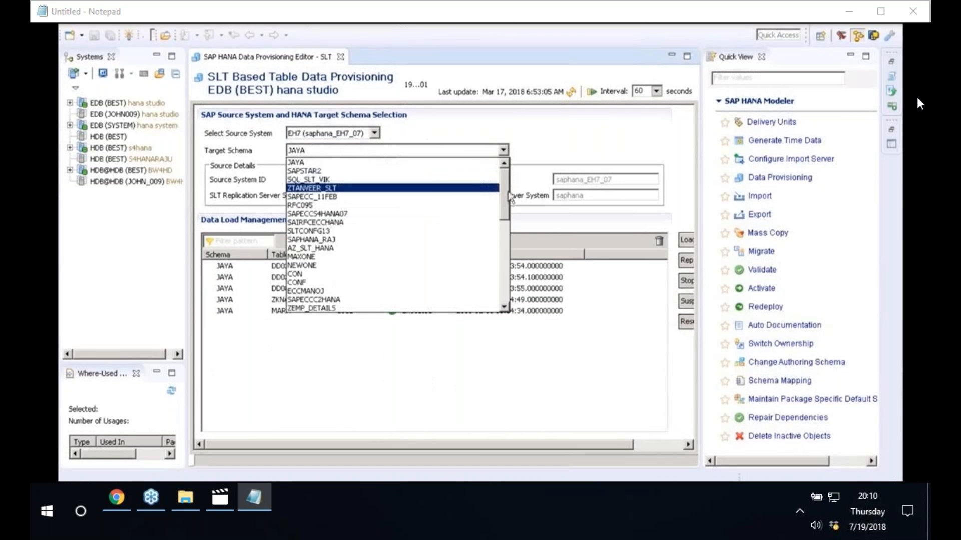
pyautogui.scroll(-9, 346, 280)
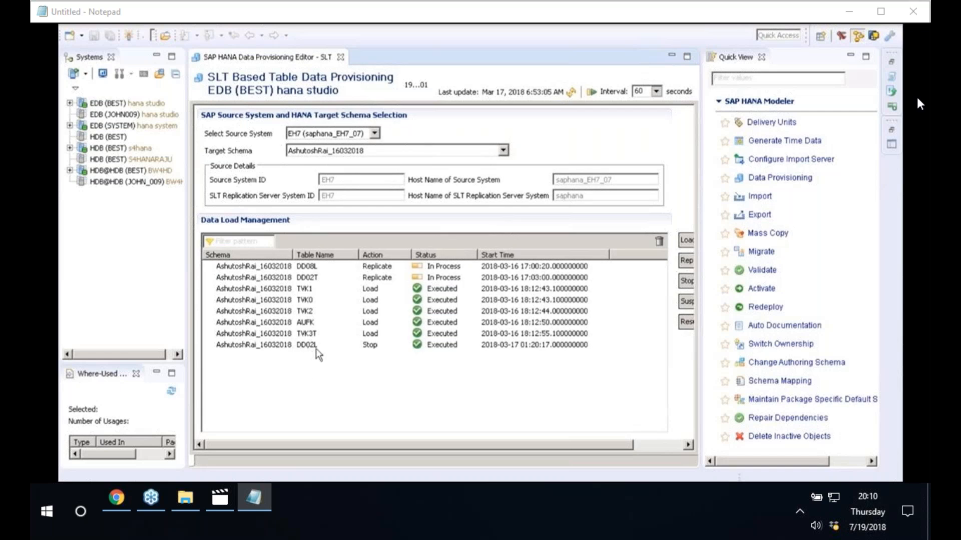
pyautogui.click(448, 348)
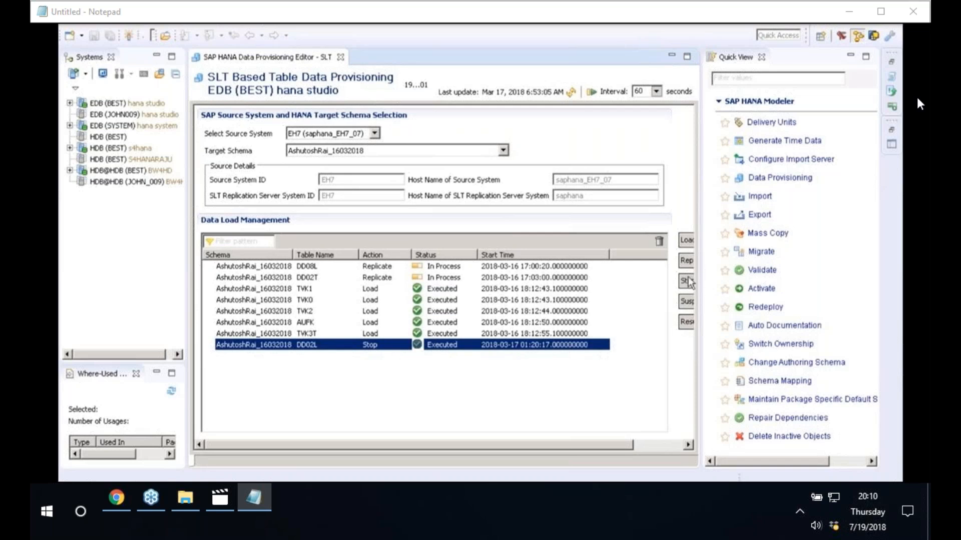
# - Revisit the Data Provisioning dialog in the LT Replication Server cockpit, and return to question 40 in the exam PDF
pyautogui.click(920, 104)
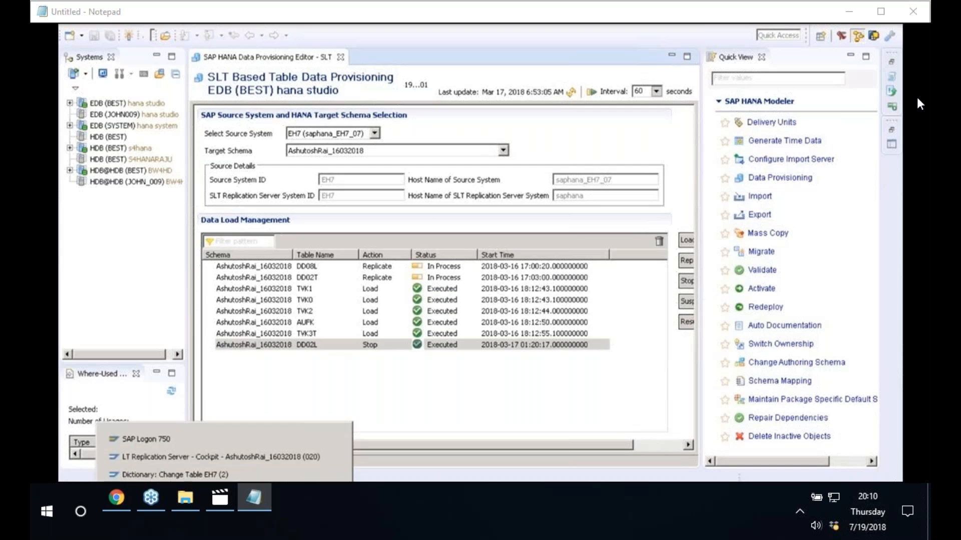
pyautogui.click(222, 457)
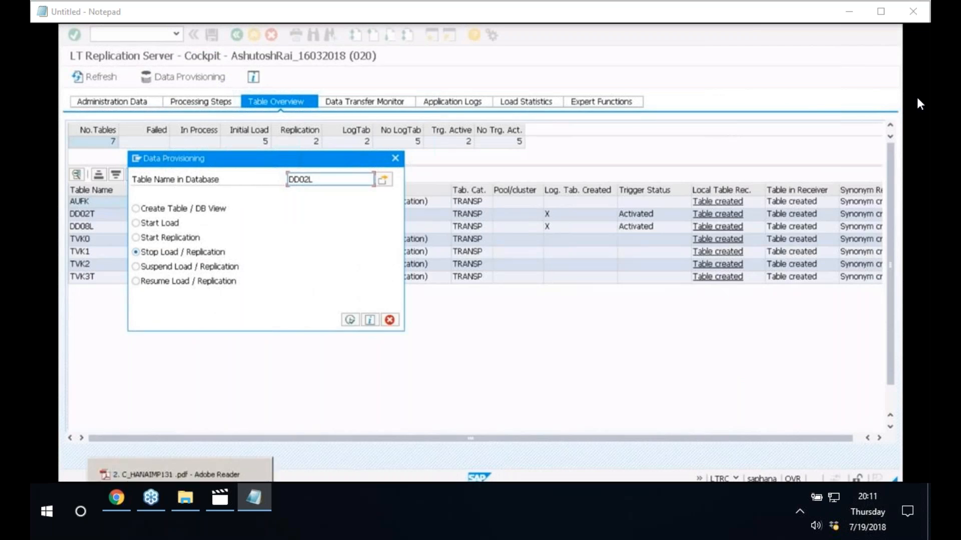
pyautogui.click(183, 476)
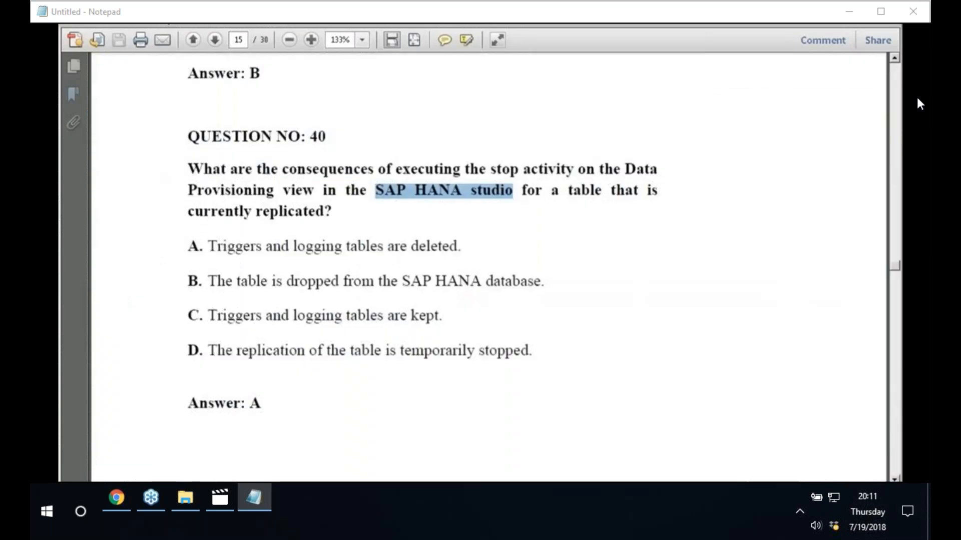
# - Move on to question 41 and highlight its wording on modifying an active analytic view and saving it "without activating"
pyautogui.scroll(-1, 920, 103)
pyautogui.scroll(-3, 919, 103)
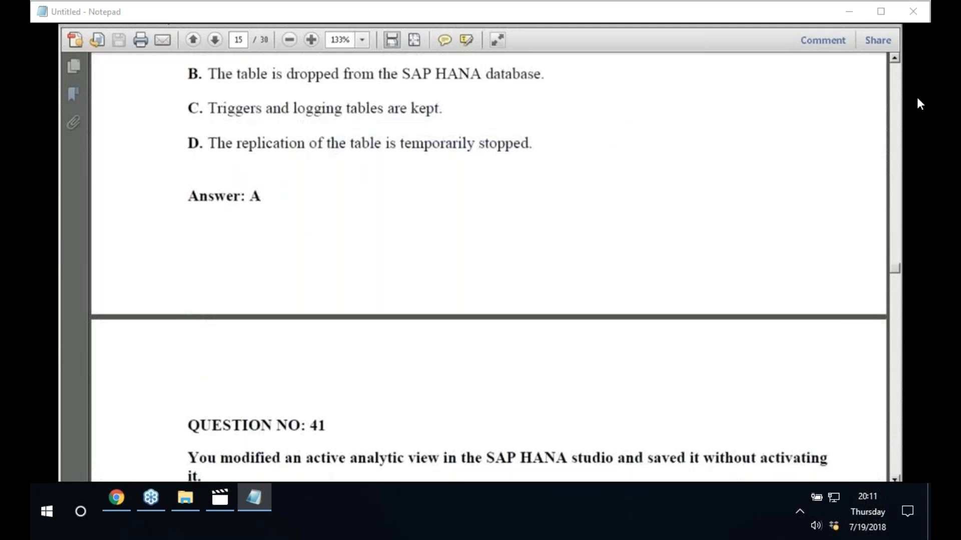
pyautogui.scroll(-2, 919, 103)
pyautogui.scroll(-3, 919, 104)
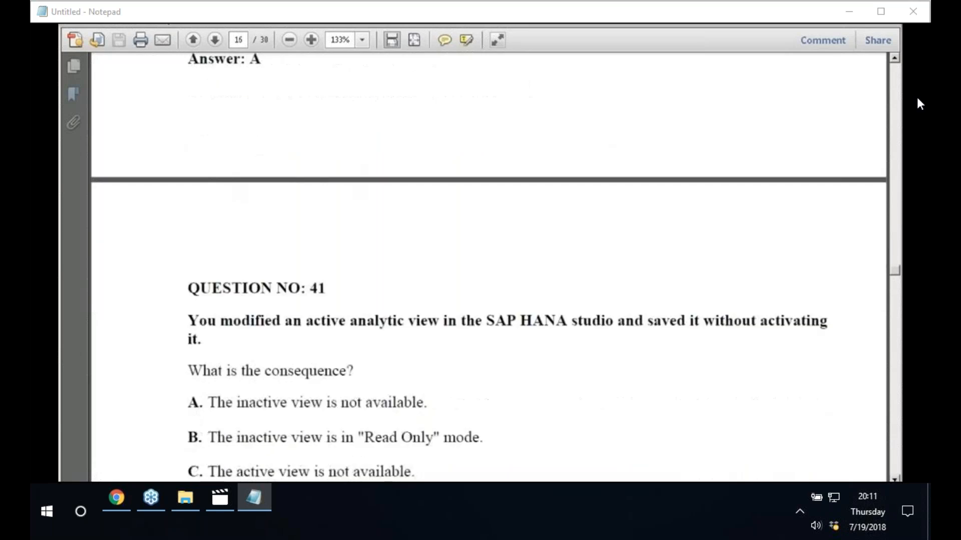
pyautogui.scroll(-2, 919, 104)
pyautogui.scroll(-1, 919, 104)
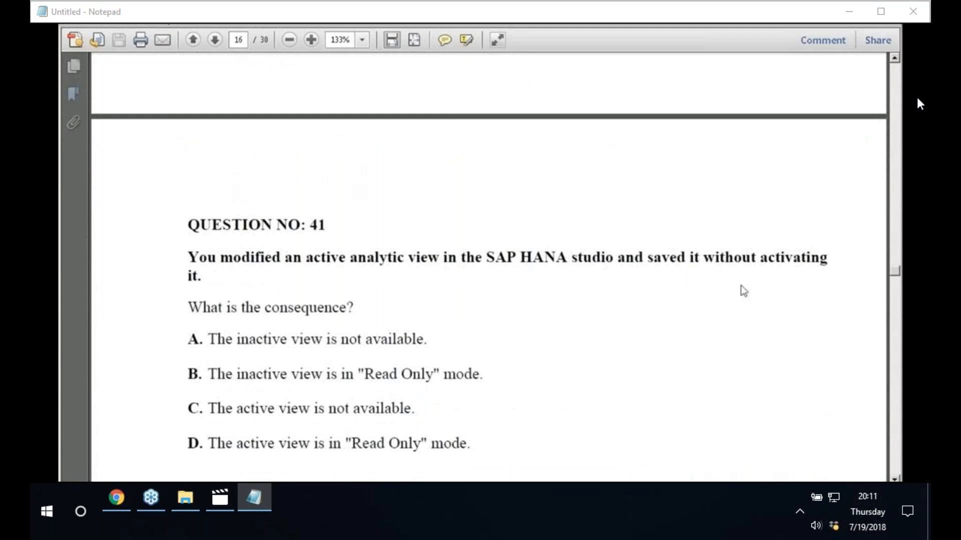
pyautogui.moveTo(188, 257); pyautogui.dragTo(443, 259)
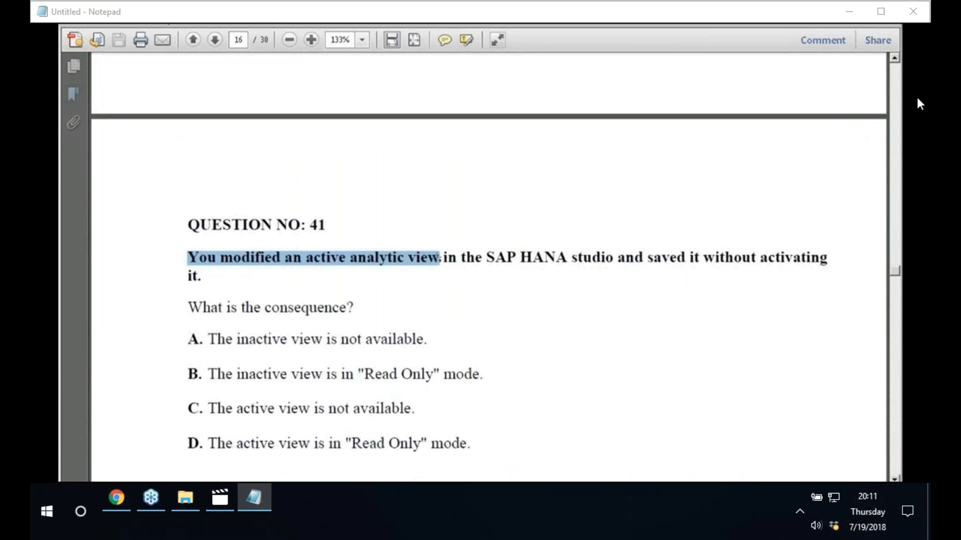
pyautogui.click(470, 222)
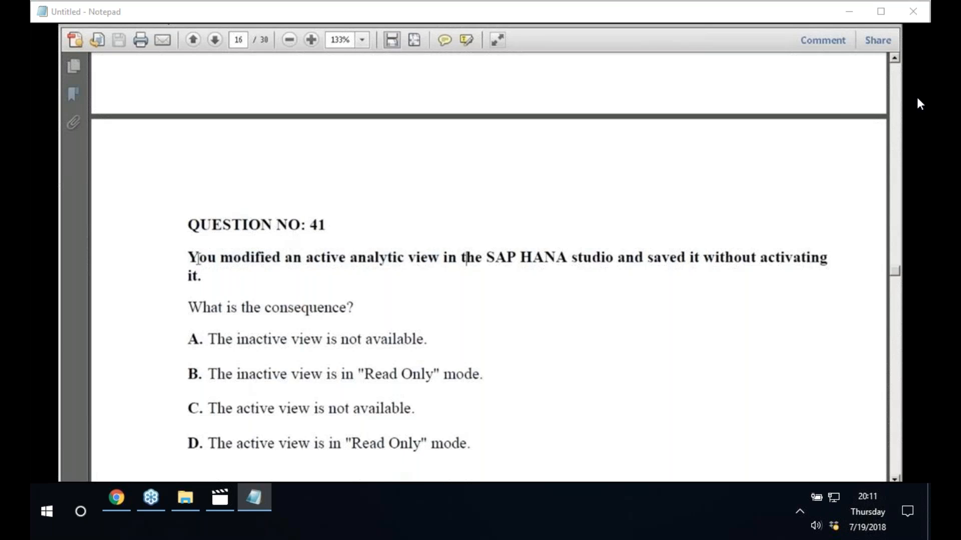
pyautogui.moveTo(219, 260); pyautogui.dragTo(612, 261)
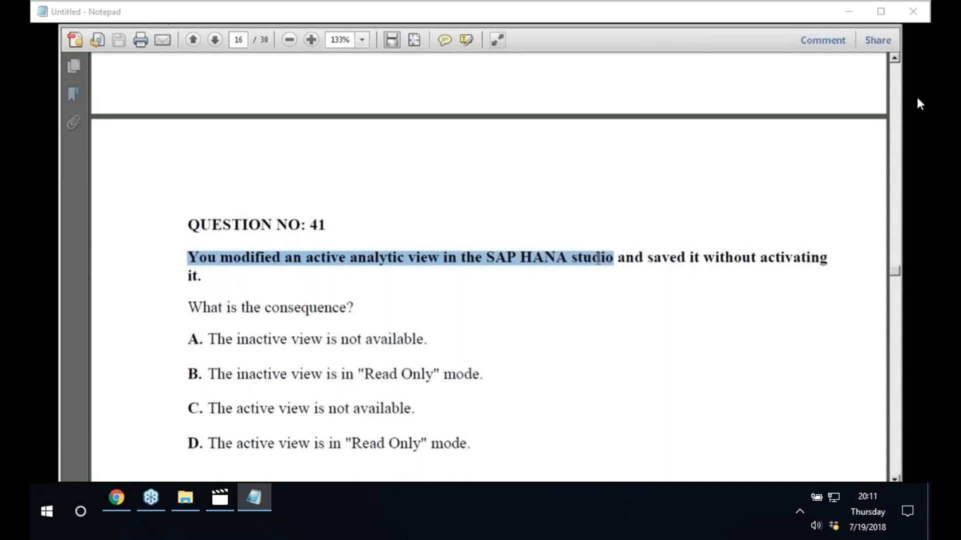
pyautogui.click(618, 261)
pyautogui.moveTo(619, 260); pyautogui.dragTo(834, 259)
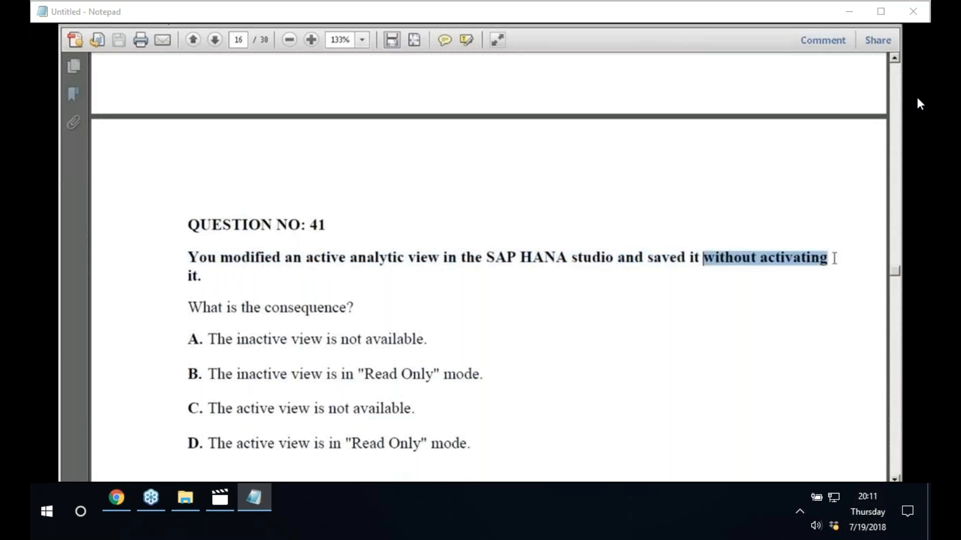
# - Highlight "What is the consequence?" in question 41 and go through options A to D on the inactive and active views
pyautogui.moveTo(188, 275); pyautogui.dragTo(321, 308)
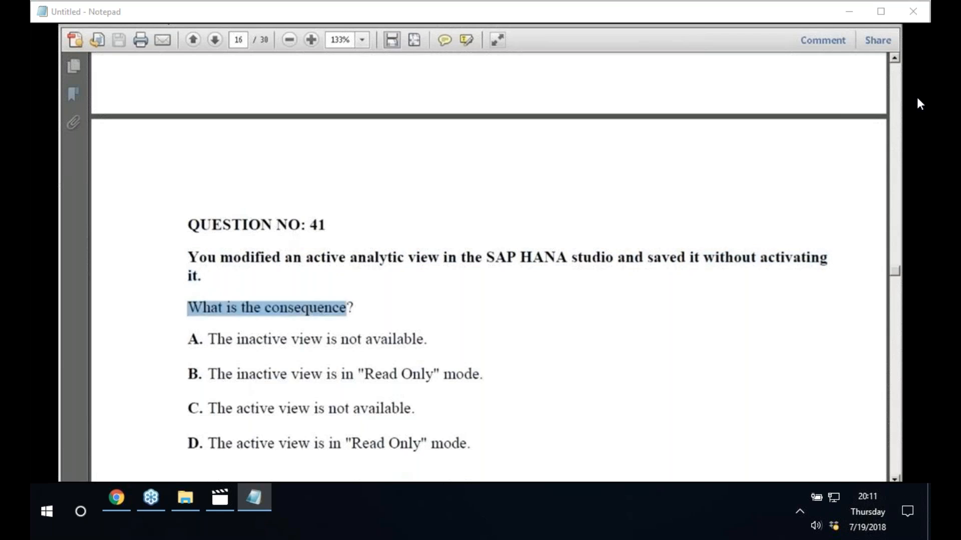
pyautogui.click(342, 314)
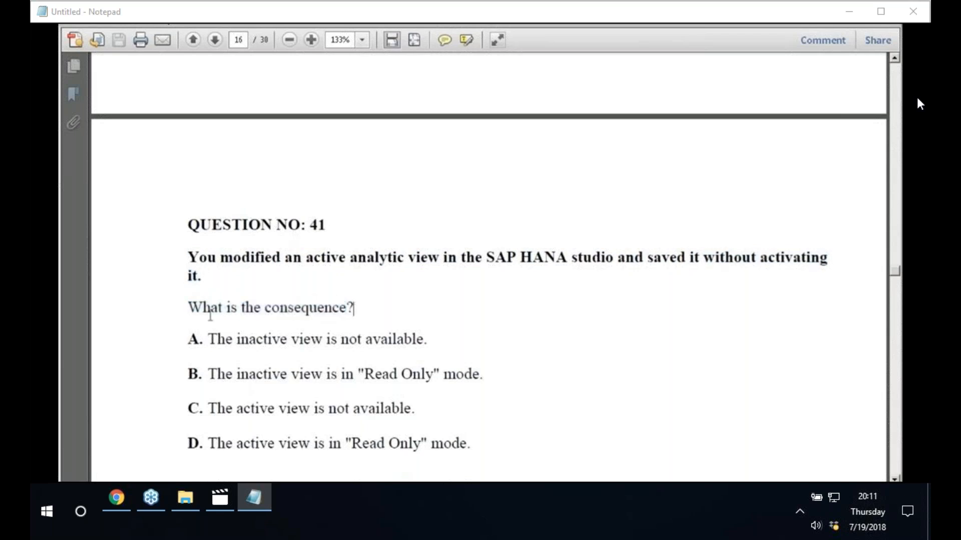
pyautogui.tripleClick(281, 311)
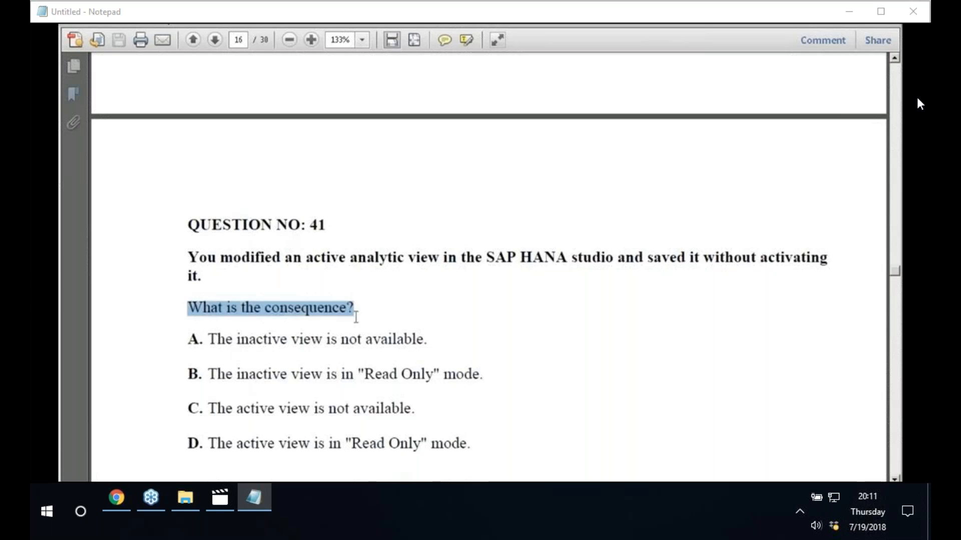
pyautogui.moveTo(210, 340); pyautogui.dragTo(425, 340)
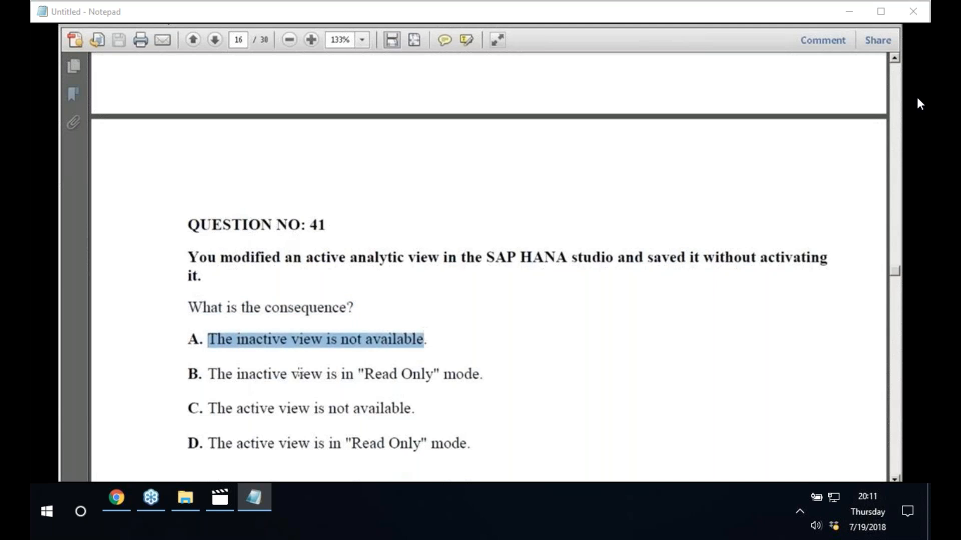
pyautogui.moveTo(210, 376); pyautogui.dragTo(484, 375)
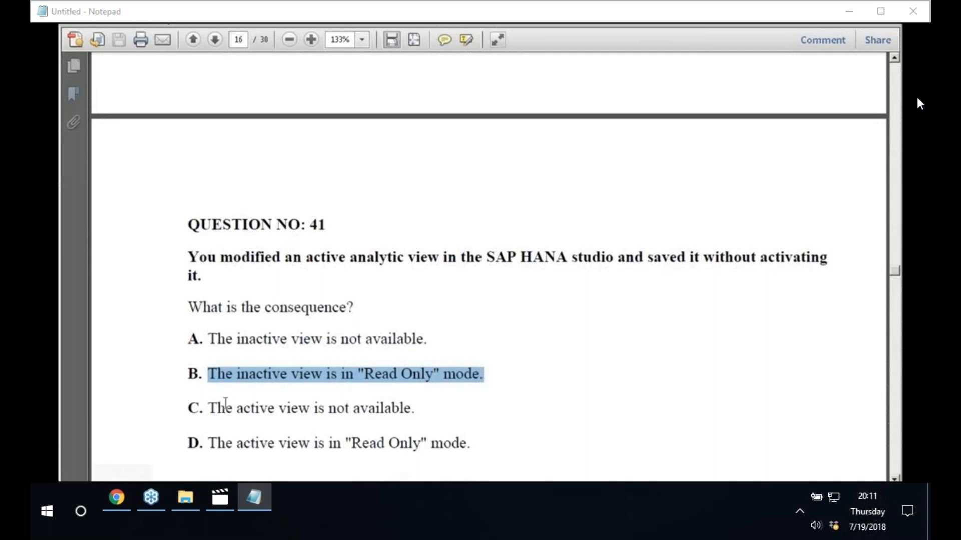
pyautogui.moveTo(209, 410); pyautogui.dragTo(416, 410)
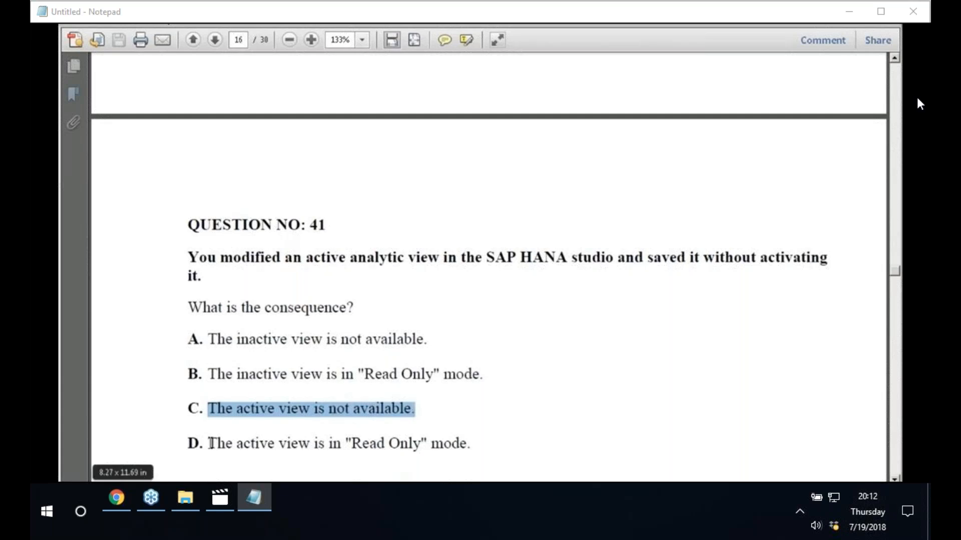
pyautogui.moveTo(210, 443); pyautogui.dragTo(472, 444)
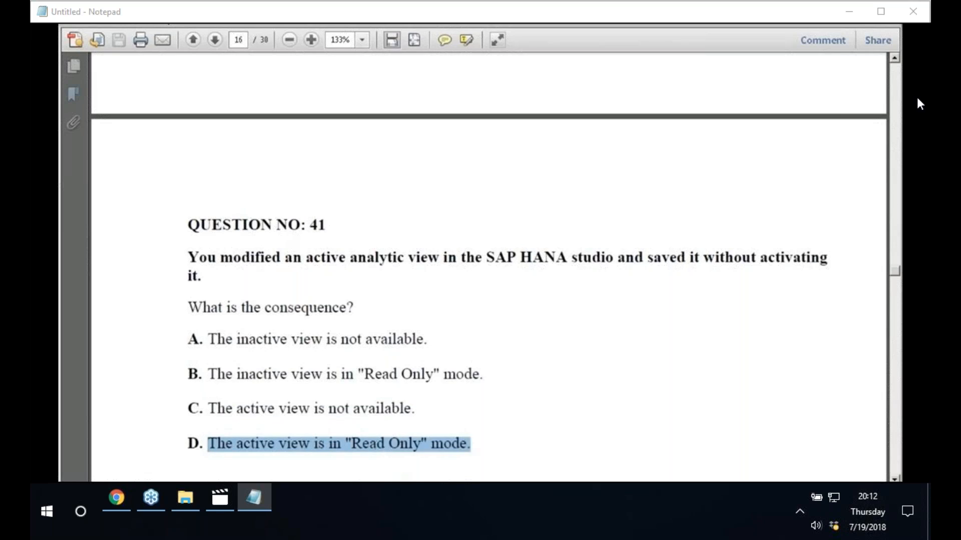
# - Highlight options A to D of question 41 in turn, finishing on D, "The active view is in "Read Only" mode"
pyautogui.click(471, 465)
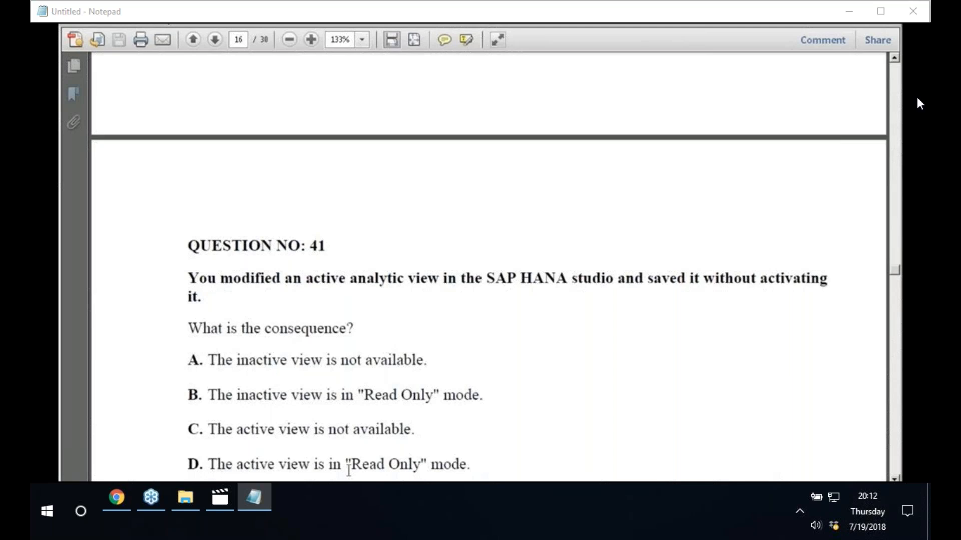
pyautogui.moveTo(209, 464); pyautogui.dragTo(477, 467)
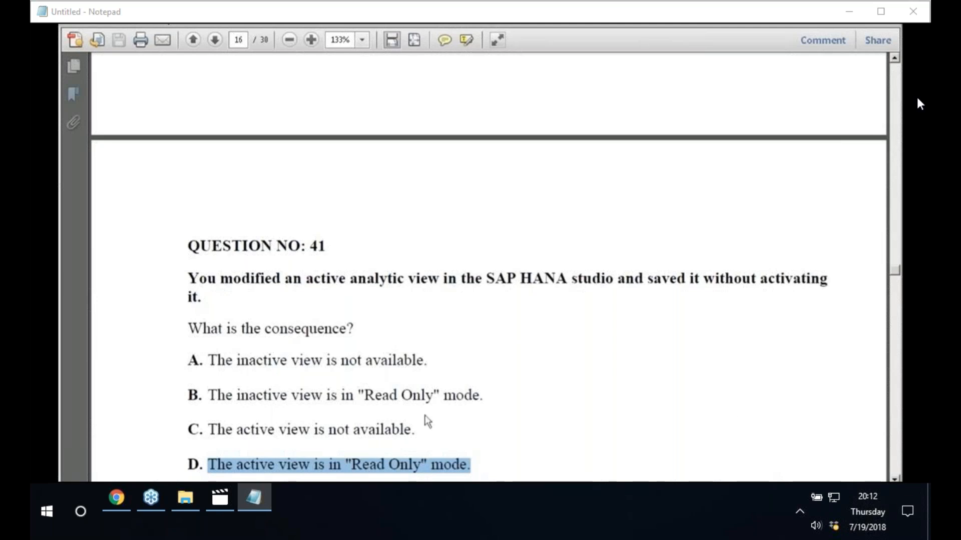
pyautogui.moveTo(209, 360); pyautogui.dragTo(428, 361)
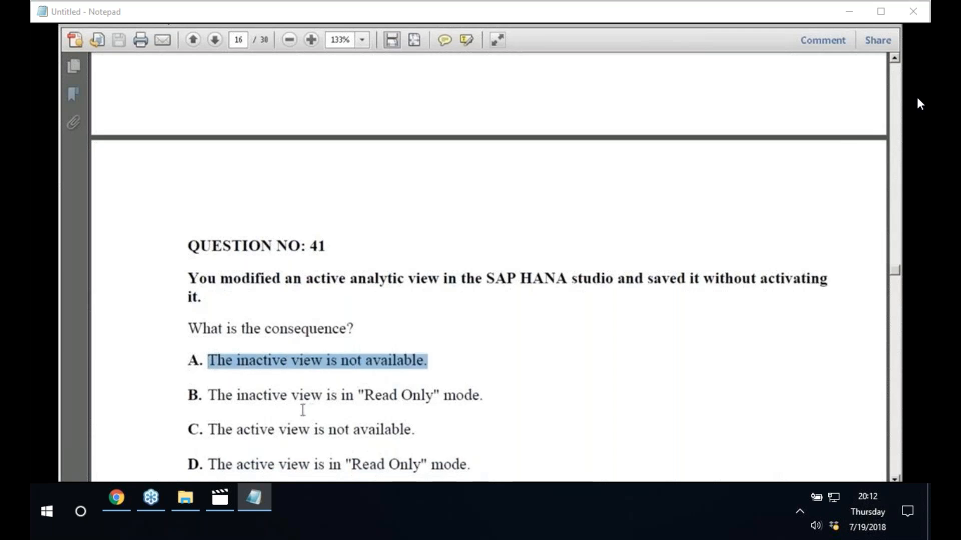
pyautogui.moveTo(209, 397); pyautogui.dragTo(479, 397)
pyautogui.click(288, 396)
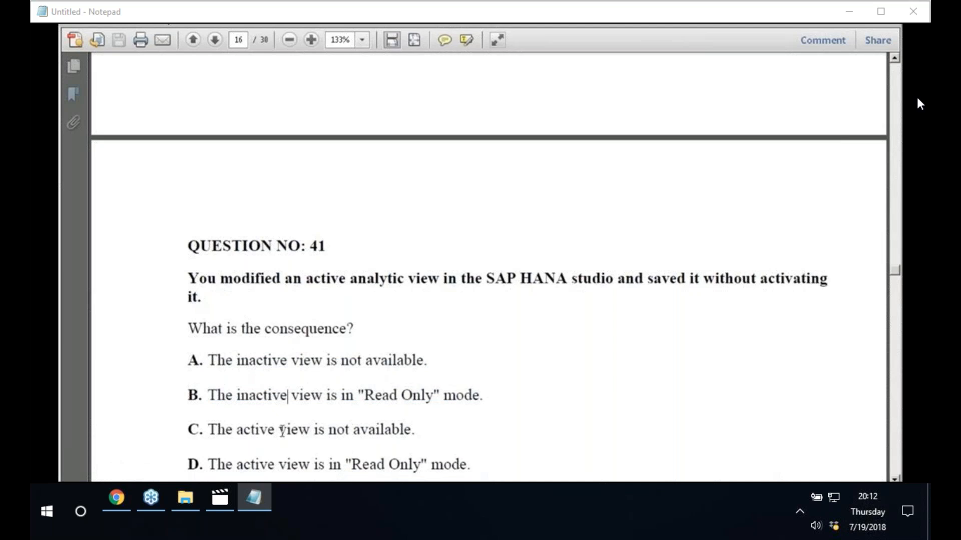
pyautogui.moveTo(209, 431); pyautogui.dragTo(411, 433)
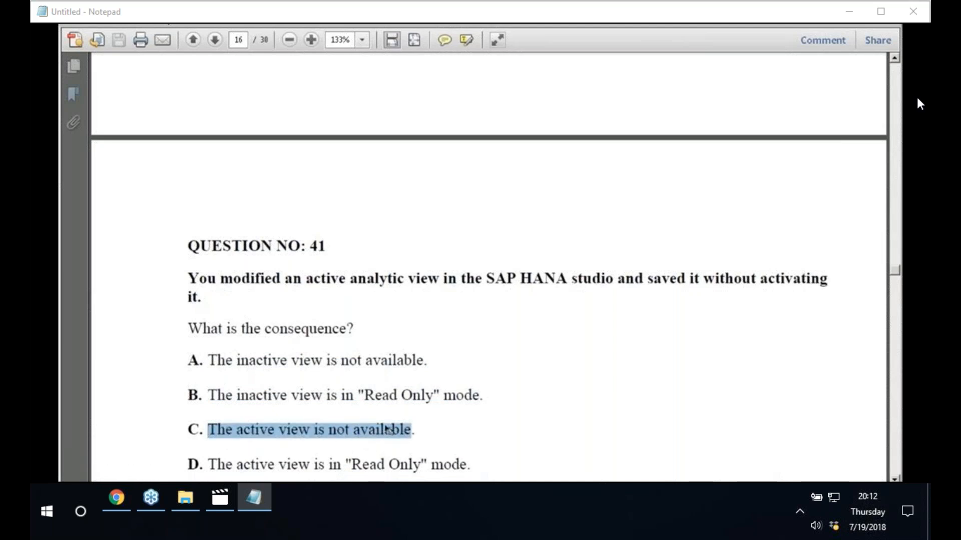
pyautogui.click(222, 428)
pyautogui.moveTo(222, 428); pyautogui.dragTo(421, 431)
pyautogui.moveTo(210, 465); pyautogui.dragTo(446, 473)
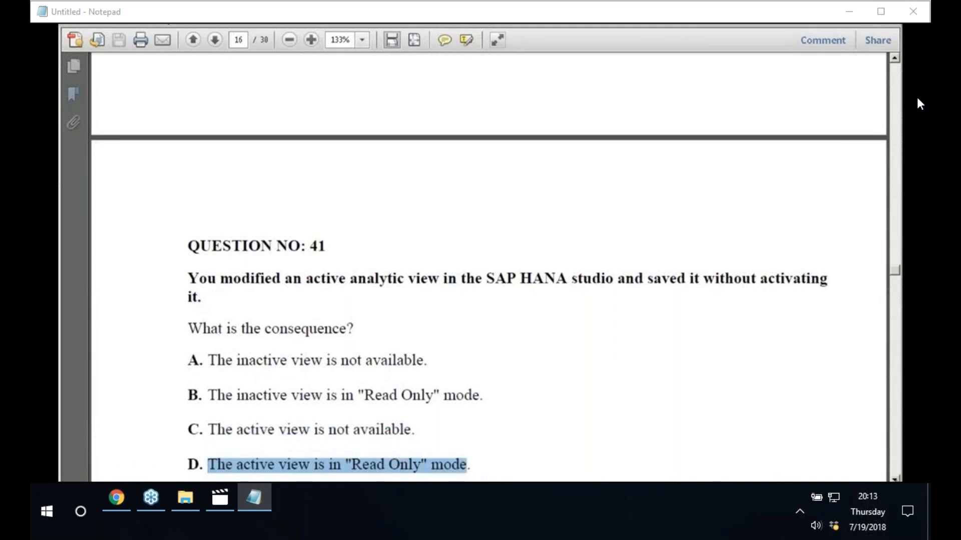
# - Check the answer to question 41 and continue to question 42
pyautogui.press('Down')
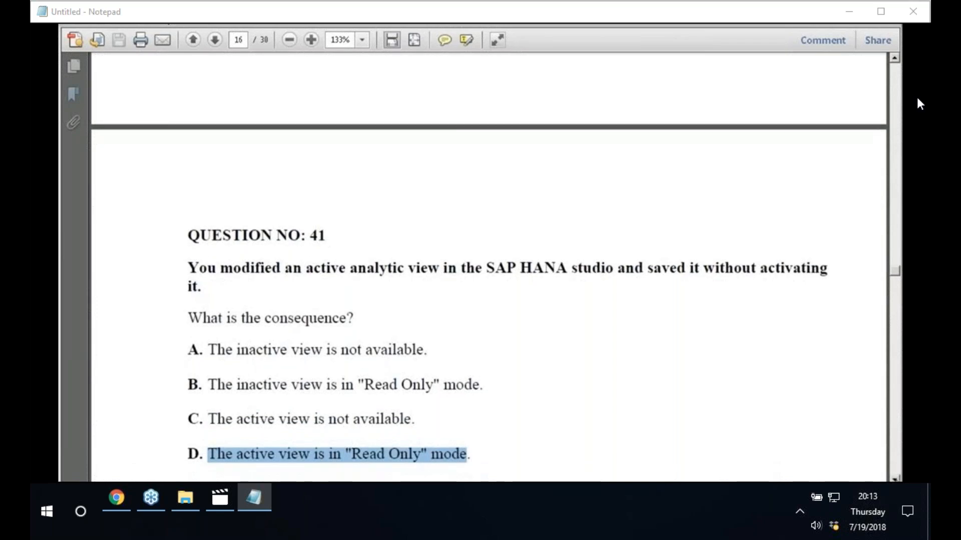
pyautogui.press('Down')
pyautogui.press('Down')
pyautogui.press('Down')
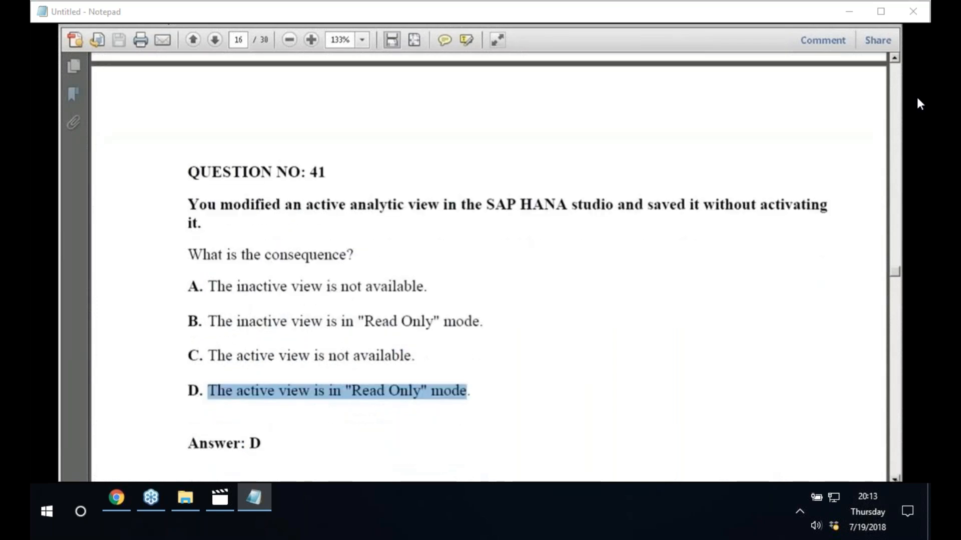
pyautogui.press('Down')
pyautogui.press('Down')
pyautogui.press('Down')
pyautogui.press('Down')
pyautogui.press('Down')
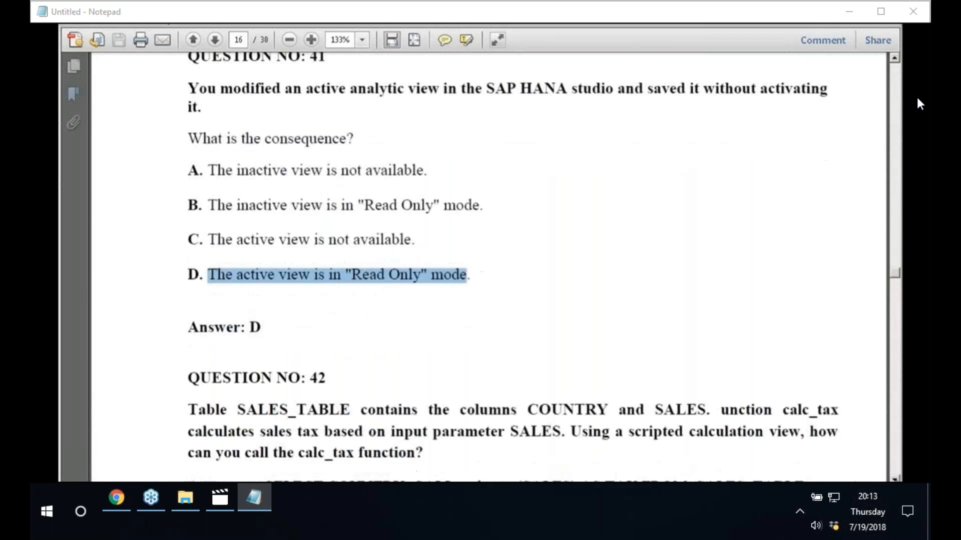
pyautogui.press('Down')
pyautogui.press('Down')
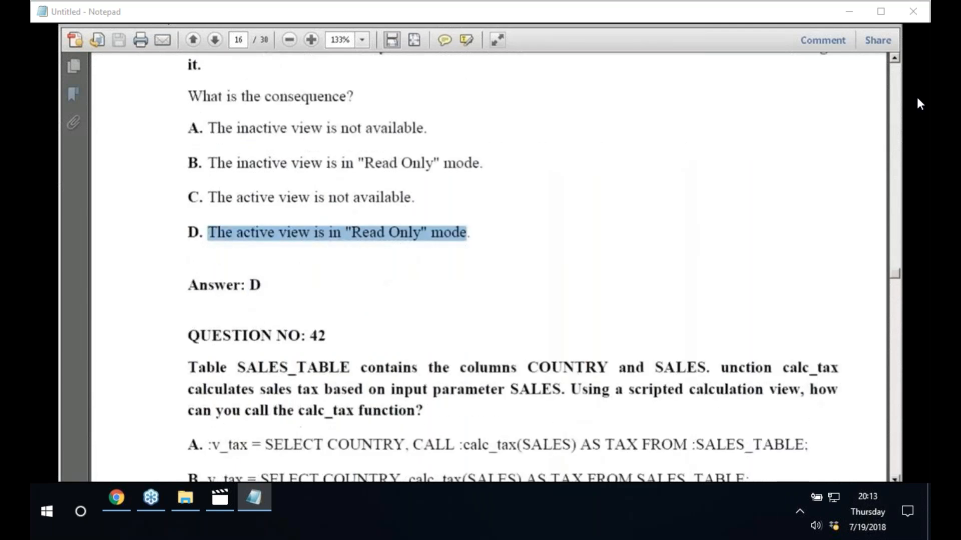
pyautogui.press('Down')
pyautogui.press('Down')
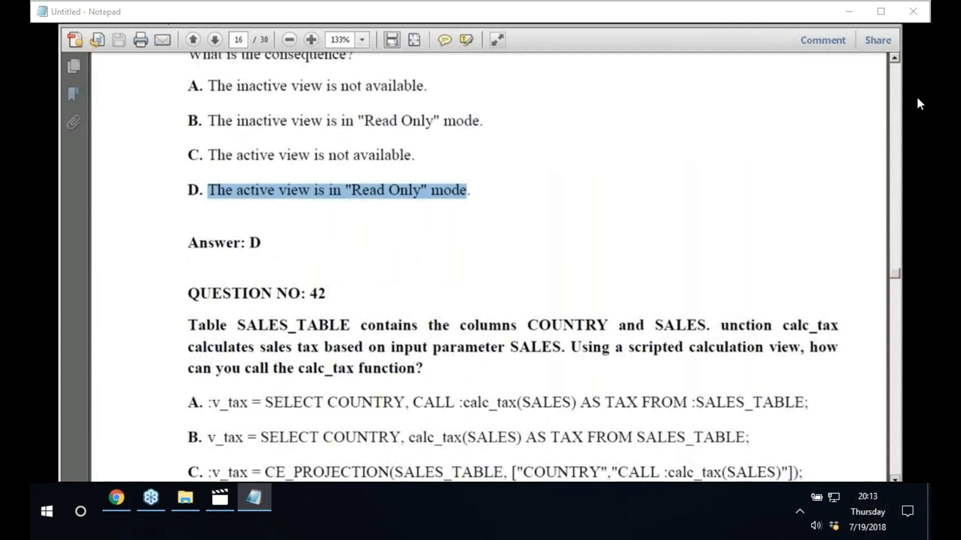
# - Read question 42 on calling the calc_tax function from a scripted calculation view, including its options and answer
pyautogui.press('Down')
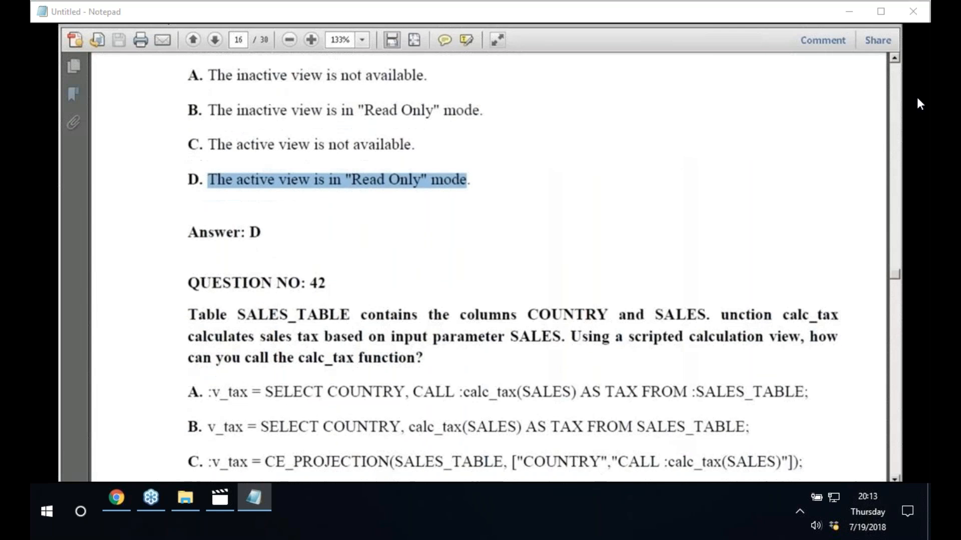
pyautogui.press('Down')
pyautogui.press('Down')
pyautogui.press('Down')
pyautogui.press('Down')
pyautogui.press('Down')
pyautogui.press('Down')
pyautogui.press('Down')
pyautogui.press('Down')
pyautogui.press('Down')
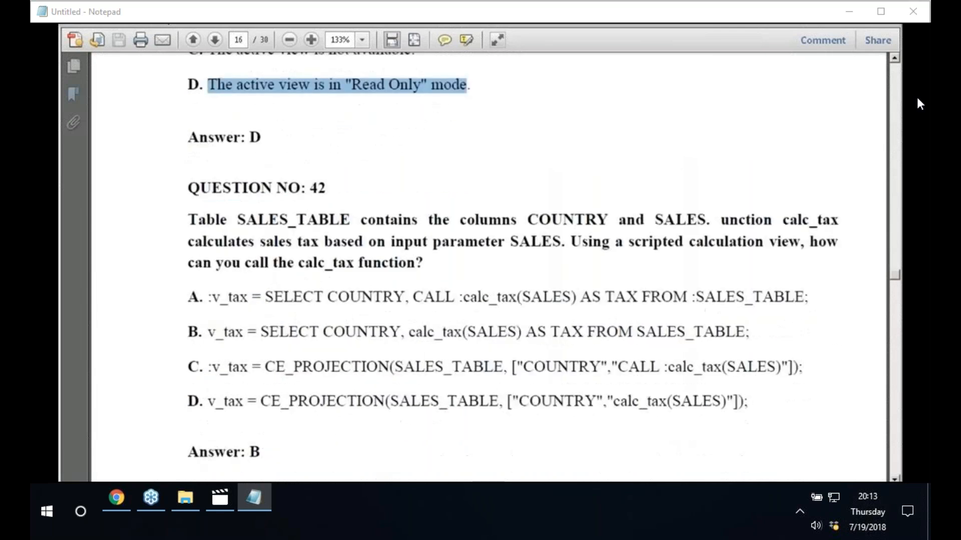
pyautogui.press('Down')
pyautogui.press('Down')
pyautogui.press('Down')
pyautogui.press('Down')
pyautogui.press('Down')
pyautogui.press('Down')
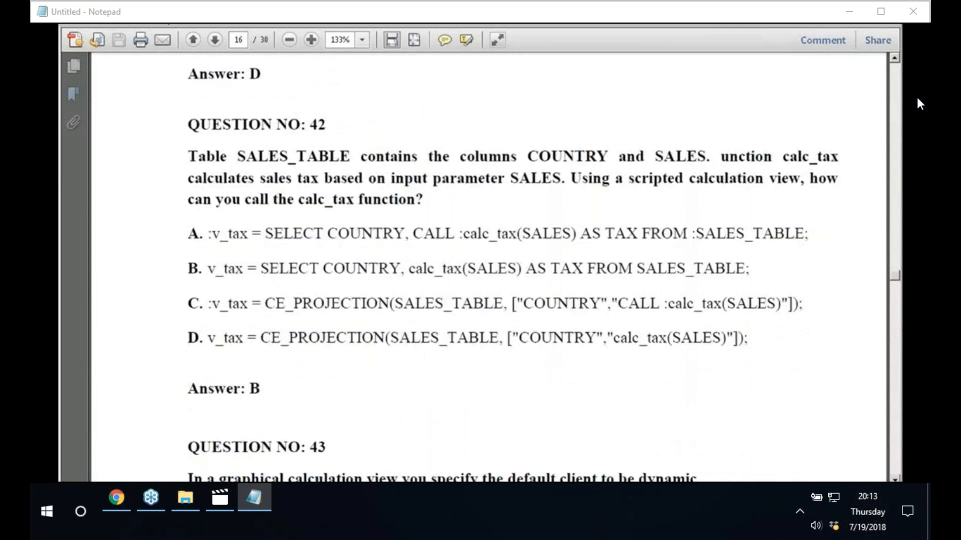
pyautogui.press('Down')
pyautogui.press('Down')
pyautogui.press('Down')
pyautogui.press('Down')
pyautogui.press('Down')
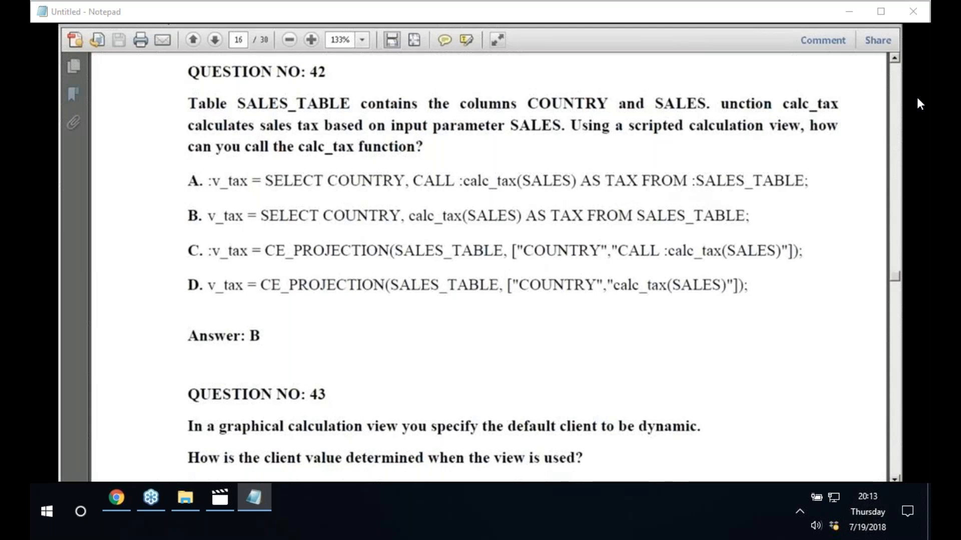
# - Move on to question 43 and highlight its wording on the dynamic default client and "How is the client value determined when the view is used?"
pyautogui.press('Down')
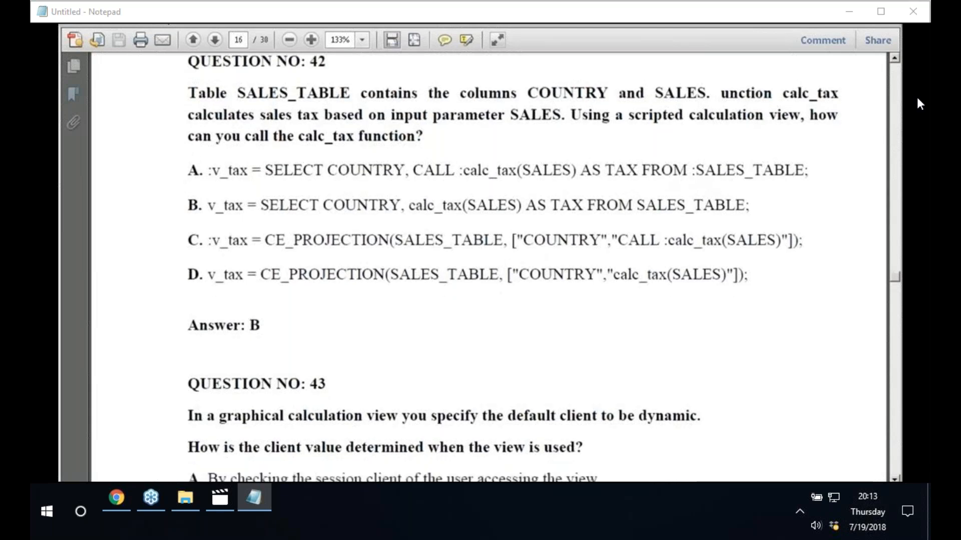
pyautogui.press('Down')
pyautogui.press('Down')
pyautogui.press('Down')
pyautogui.press('Down')
pyautogui.press('Down')
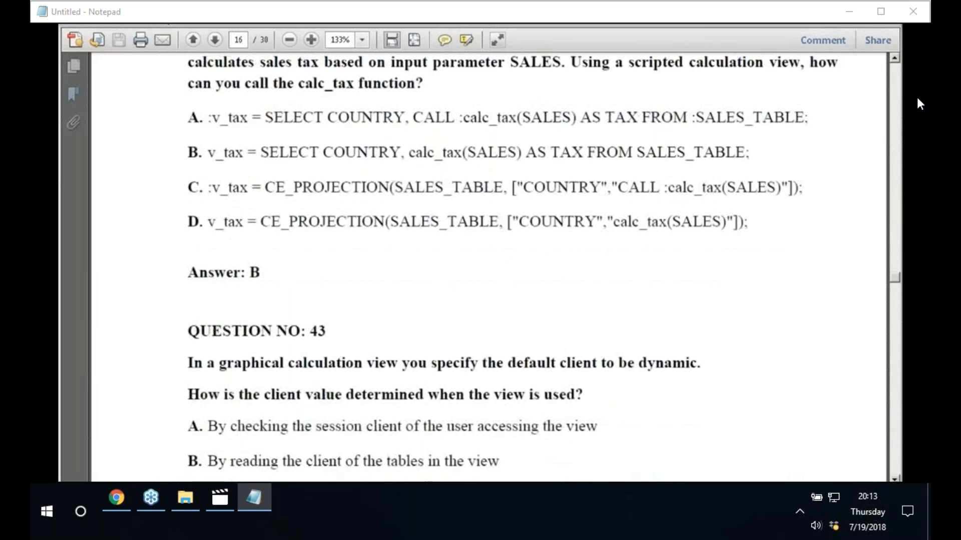
pyautogui.press('Down')
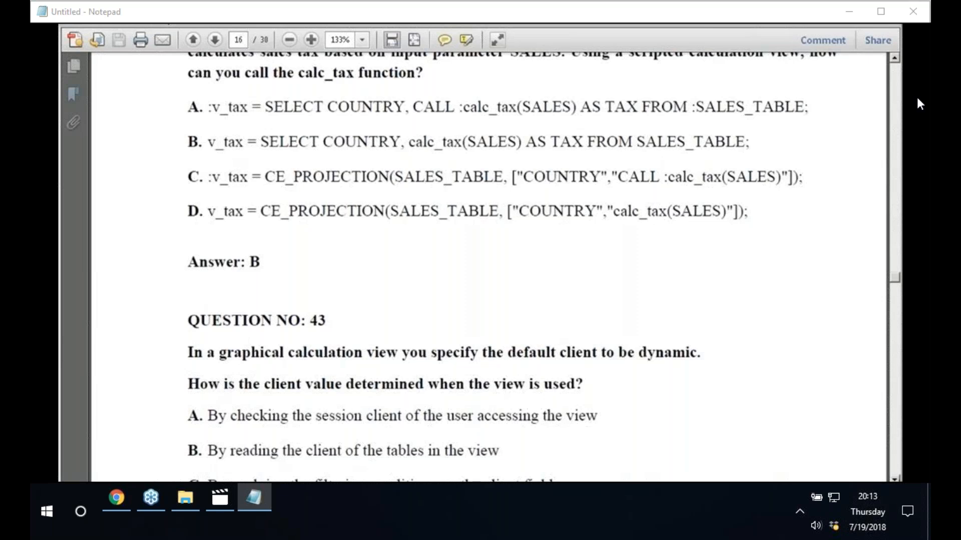
pyautogui.scroll(-1, 919, 104)
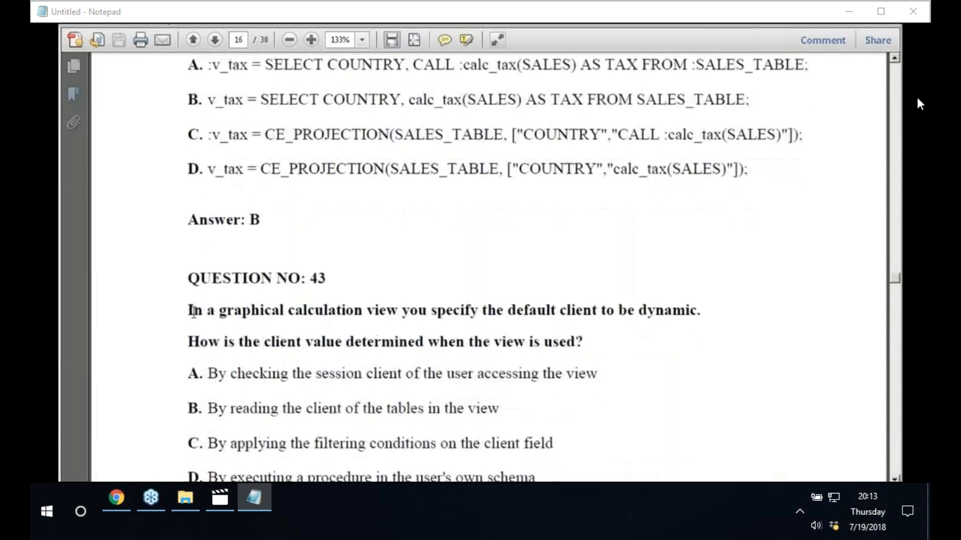
pyautogui.moveTo(193, 311); pyautogui.dragTo(681, 315)
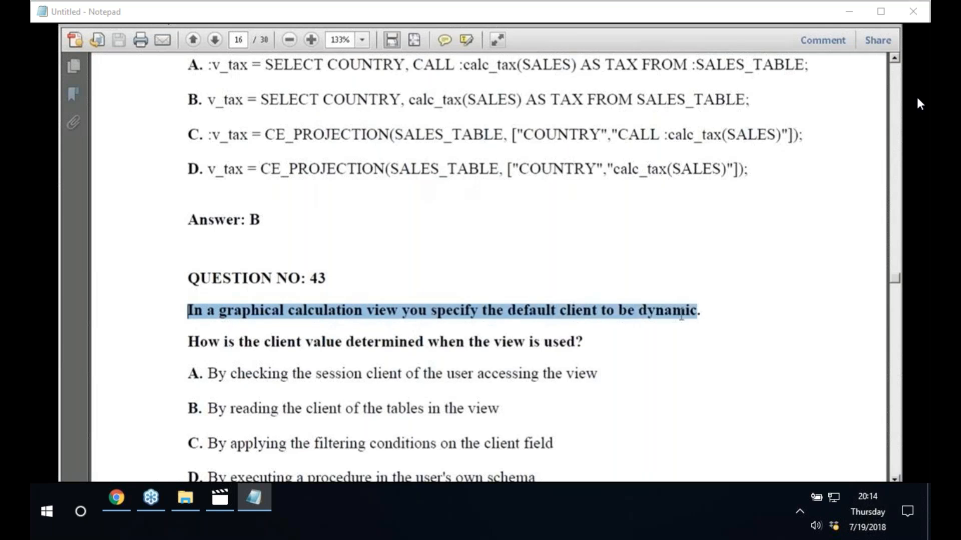
pyautogui.moveTo(188, 343); pyautogui.dragTo(584, 345)
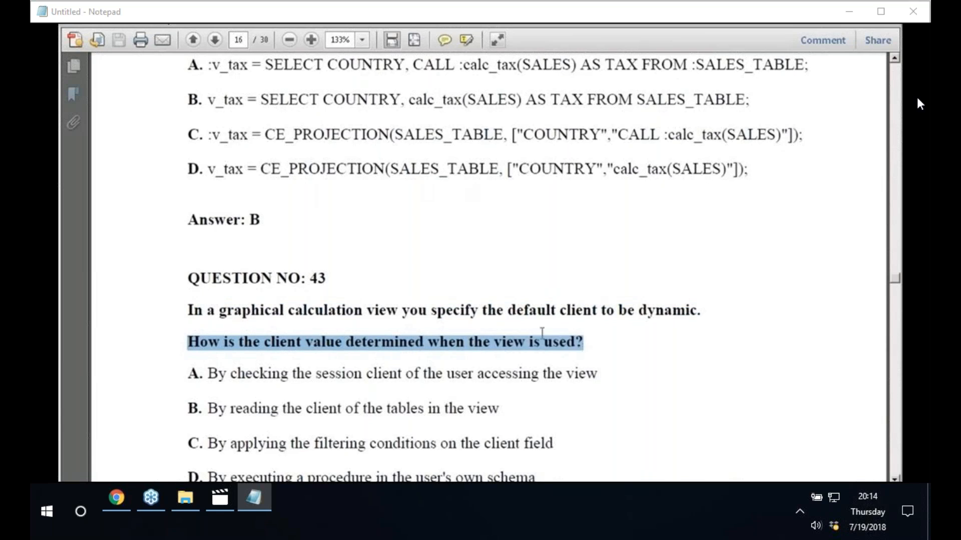
pyautogui.moveTo(195, 311); pyautogui.dragTo(689, 304)
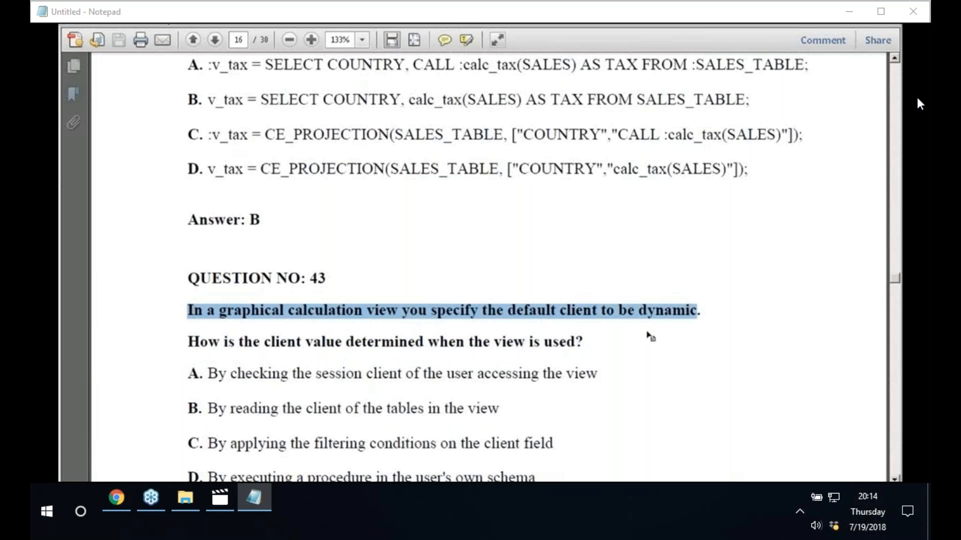
pyautogui.moveTo(188, 342); pyautogui.dragTo(585, 351)
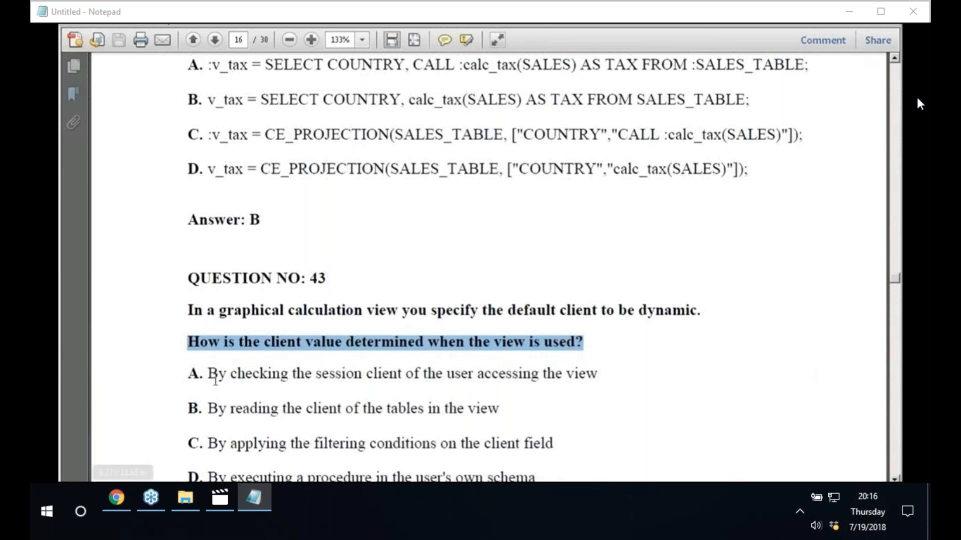
# - Highlight options A to D of question 43 in turn, and go back to option A on the user's session client
pyautogui.moveTo(208, 374); pyautogui.dragTo(598, 374)
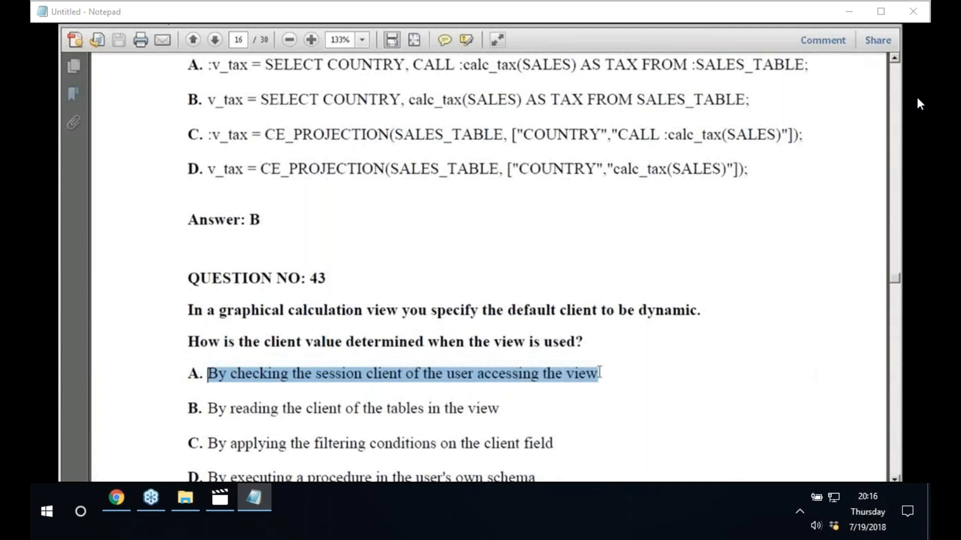
pyautogui.moveTo(209, 375); pyautogui.dragTo(617, 371)
pyautogui.moveTo(205, 408); pyautogui.dragTo(501, 410)
pyautogui.click(214, 443)
pyautogui.moveTo(214, 444); pyautogui.dragTo(307, 446)
pyautogui.moveTo(368, 444); pyautogui.dragTo(555, 443)
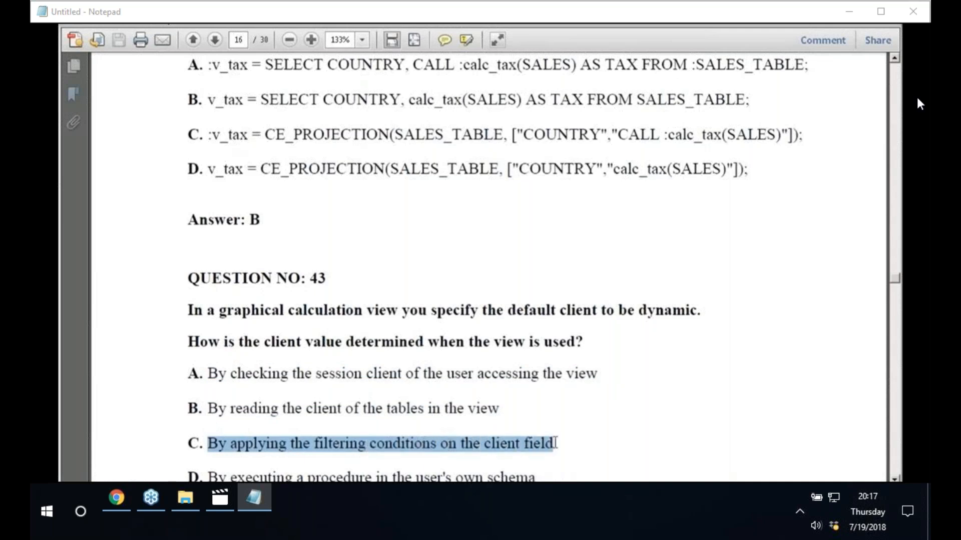
pyautogui.moveTo(208, 477); pyautogui.dragTo(596, 479)
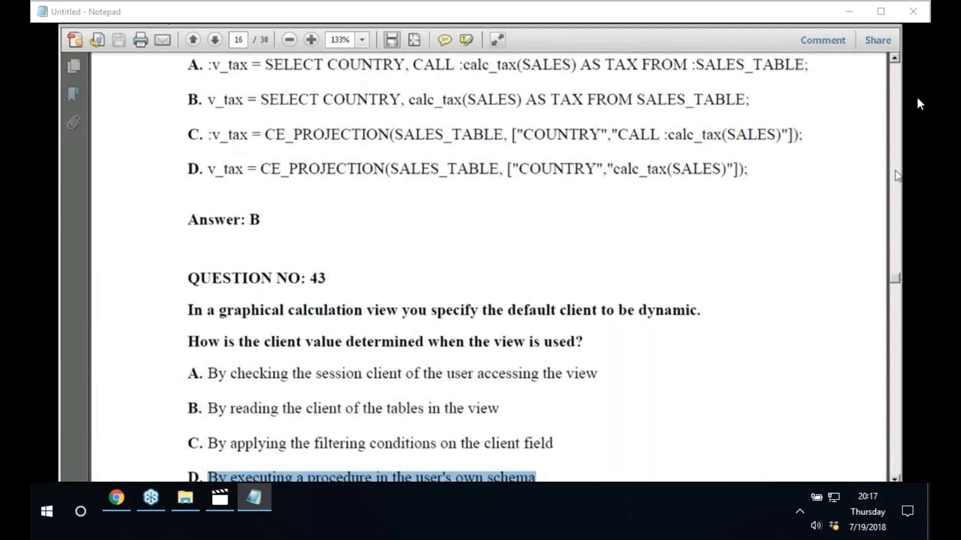
pyautogui.click(587, 374)
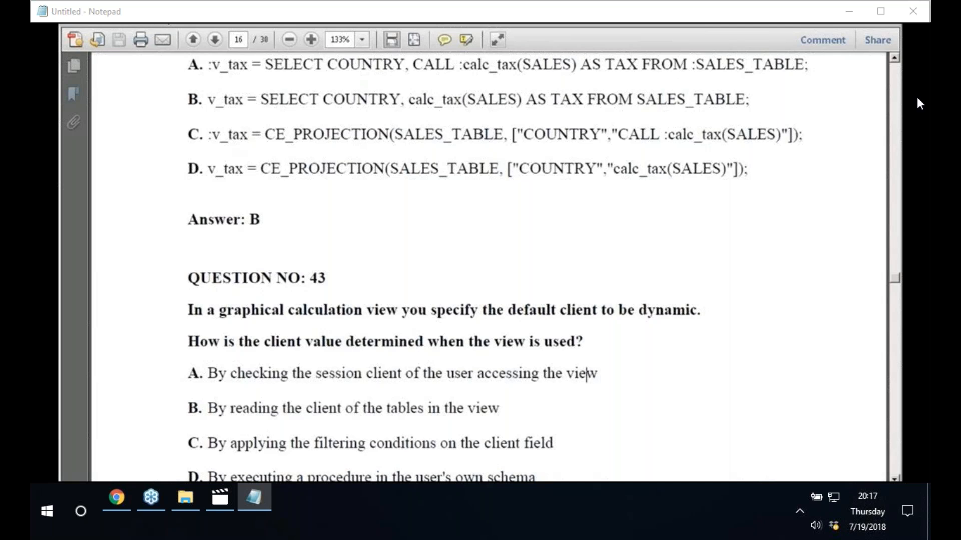
# - Switch to SAP HANA Studio, select the user open in the editor, and examine the explanation of the Session Client field
pyautogui.hotkey('alt', 'Tab')
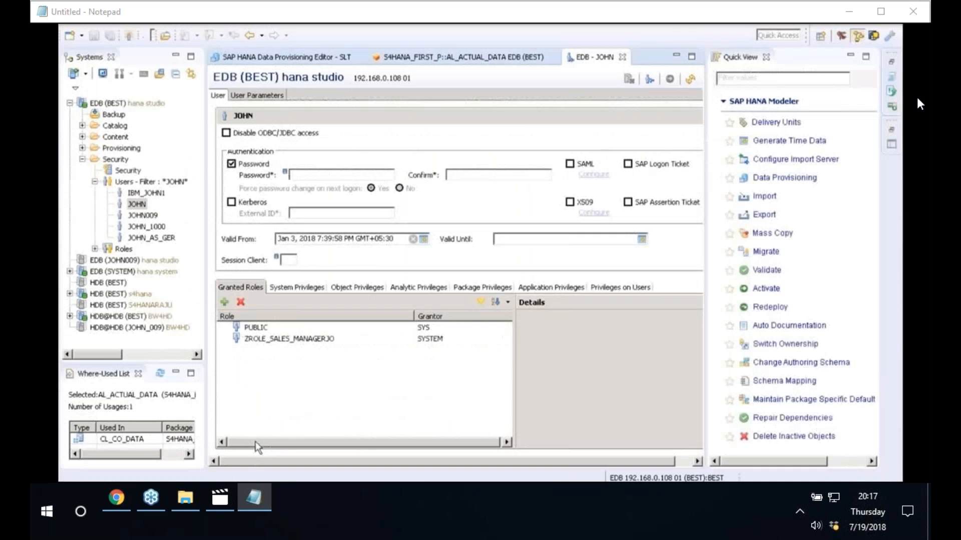
pyautogui.click(138, 205)
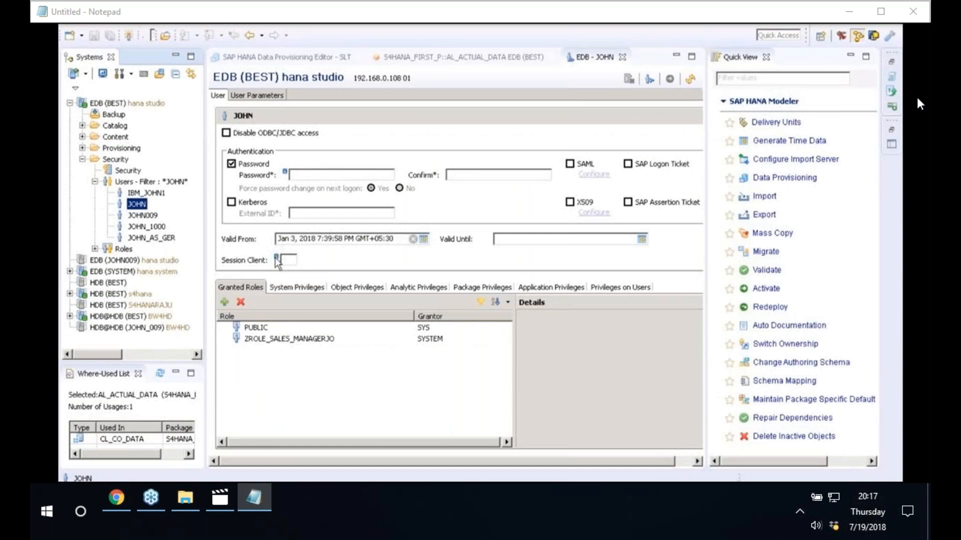
pyautogui.moveTo(277, 258)
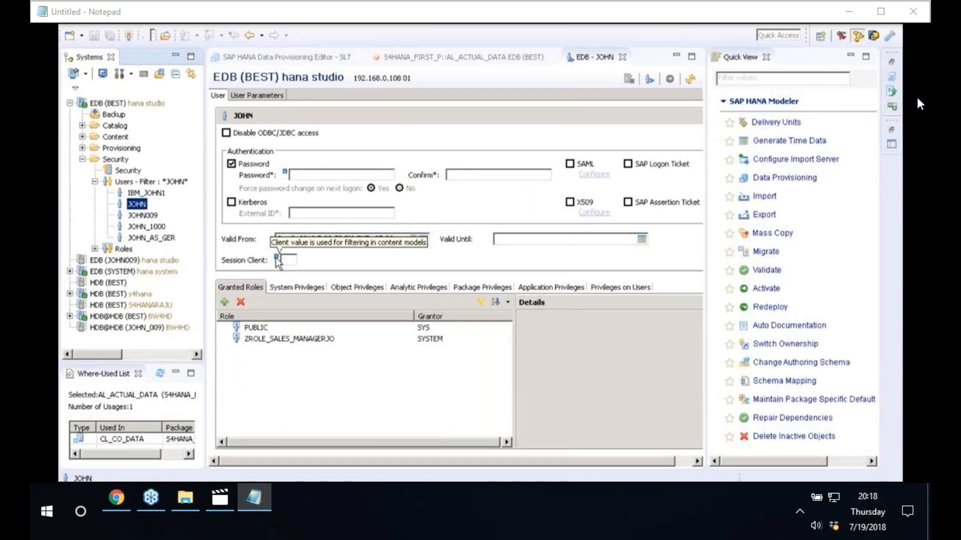
# - Select Session Client as the Default Client of view AL_ACTUAL_DATA, review the Default Client choices, and select the same user in the Systems tree
pyautogui.click(449, 63)
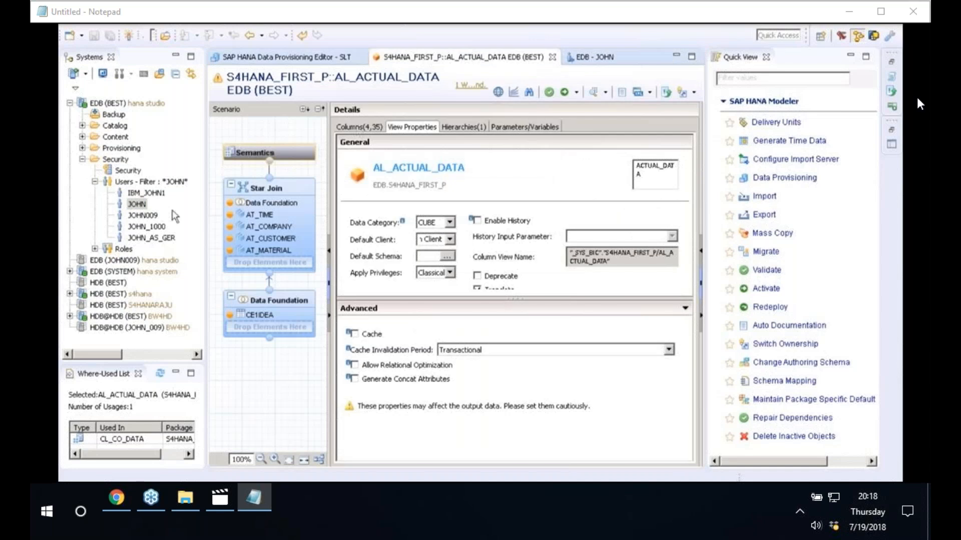
pyautogui.click(138, 205)
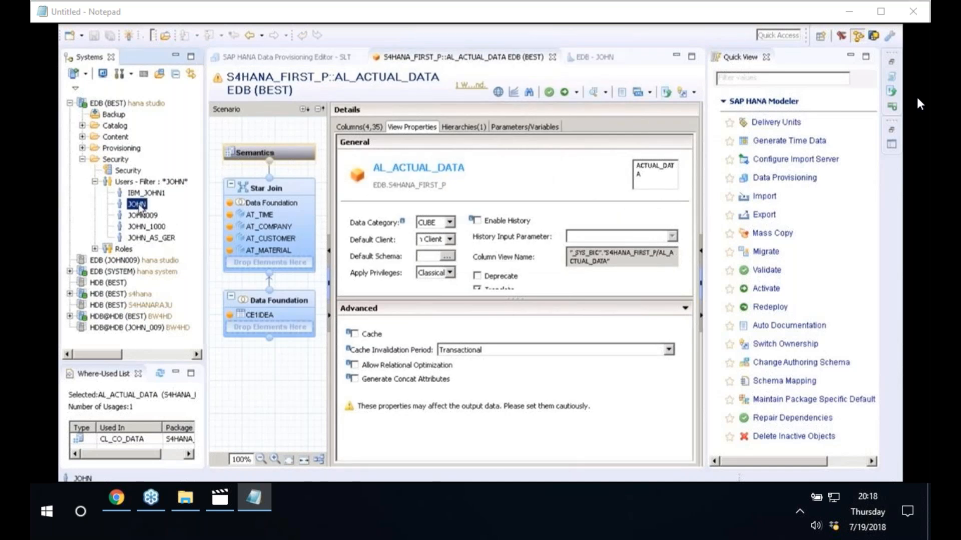
pyautogui.click(450, 239)
pyautogui.click(447, 251)
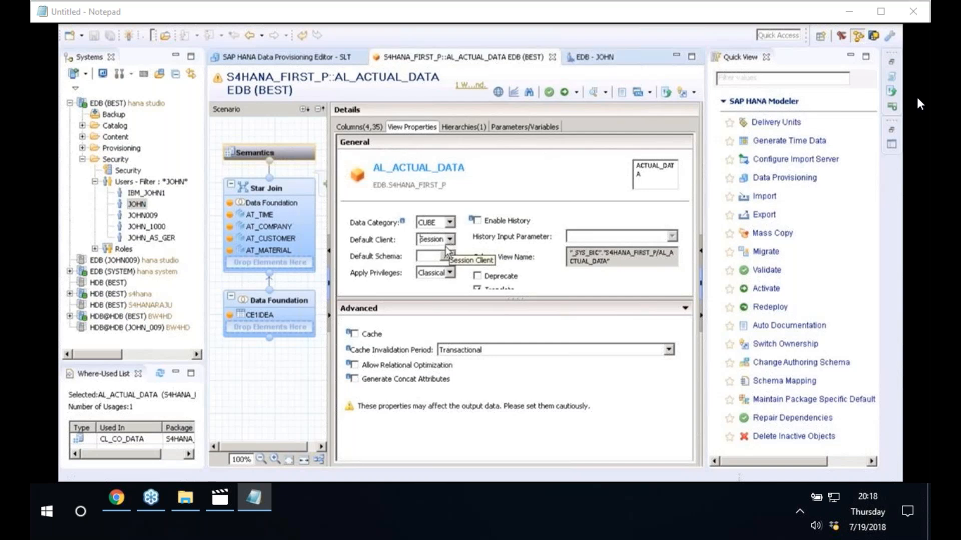
pyautogui.click(450, 240)
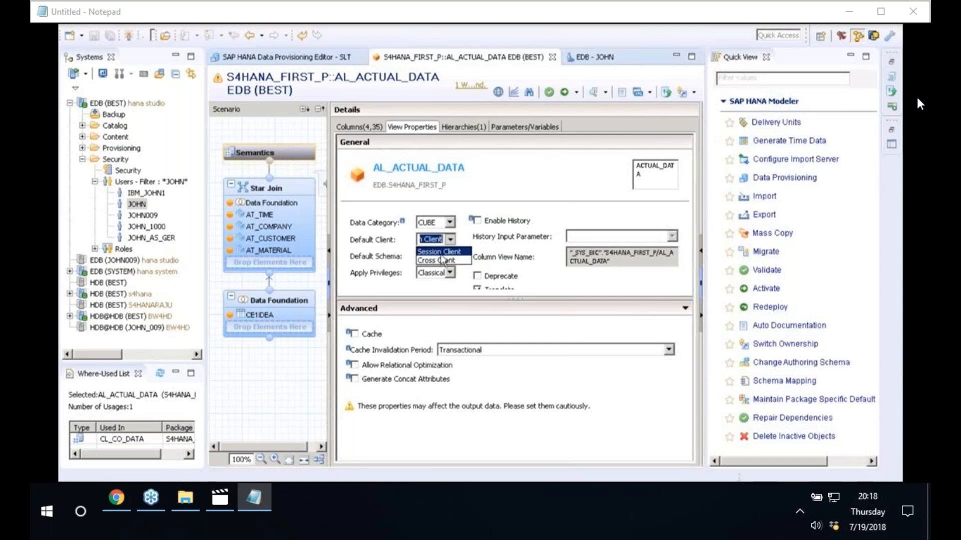
pyautogui.click(212, 213)
pyautogui.click(137, 205)
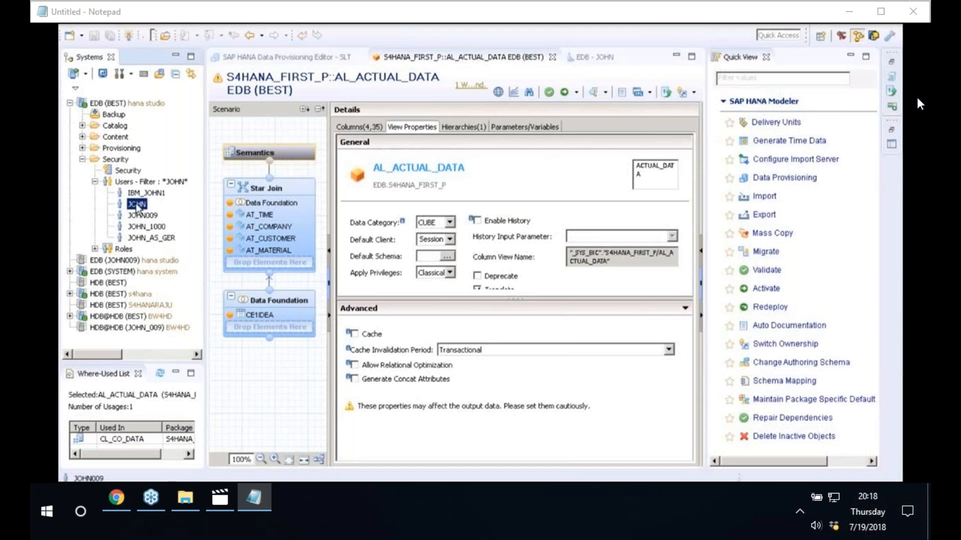
# - Open the selected user's details, and highlight option A of question 43 about checking the session client of the user accessing the view
pyautogui.doubleClick(137, 205)
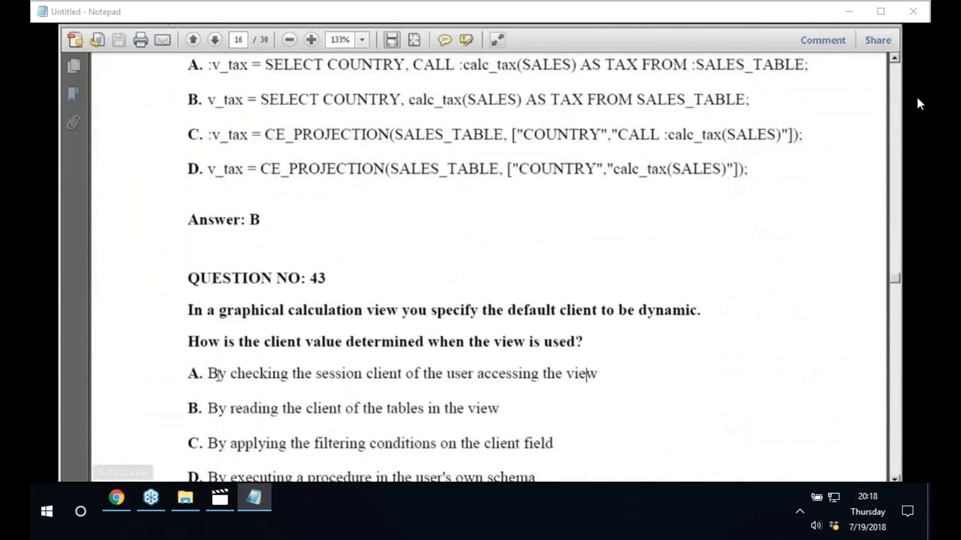
pyautogui.moveTo(216, 375); pyautogui.dragTo(583, 383)
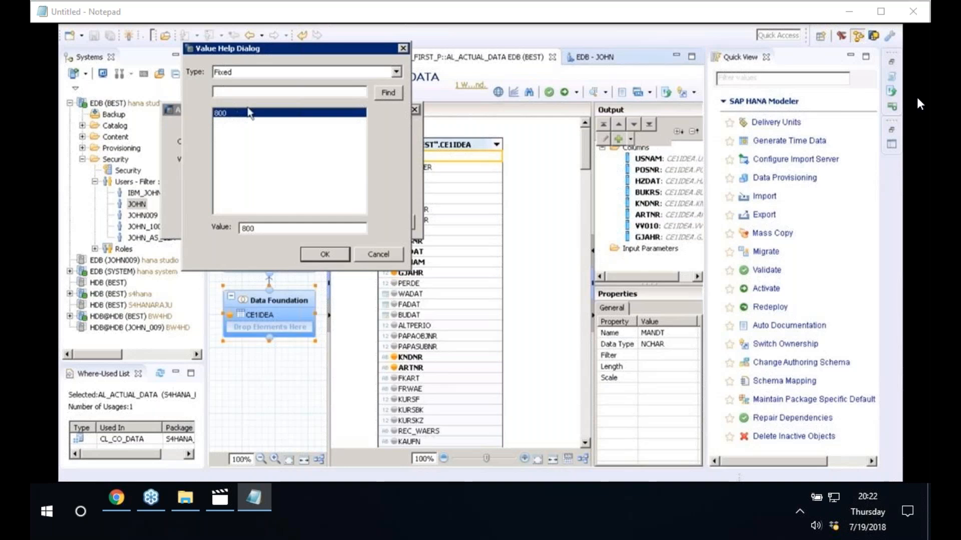
# - Cancel the filter on column MANDT and find column BUKRS in table CE1IDEA by searching for "BU"
pyautogui.click(381, 255)
pyautogui.click(388, 224)
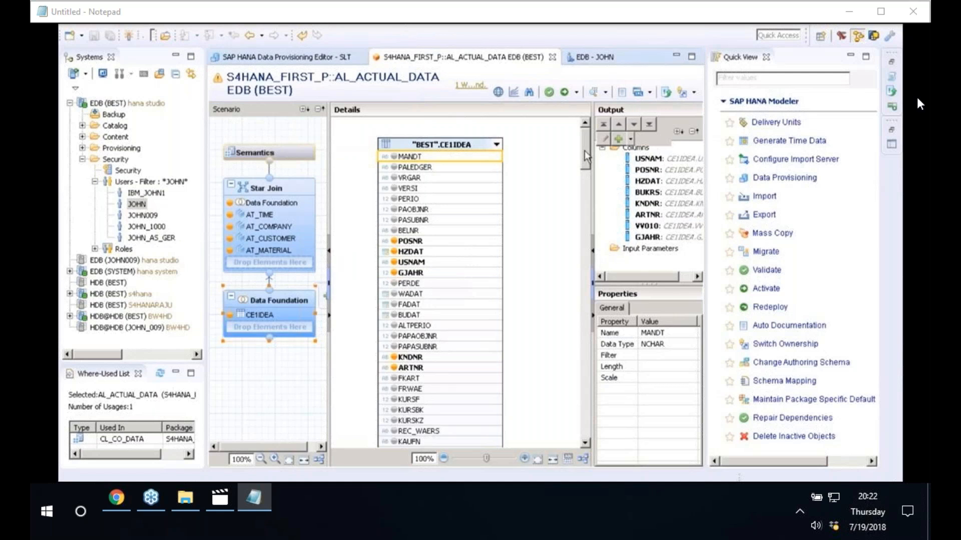
pyautogui.click(528, 97)
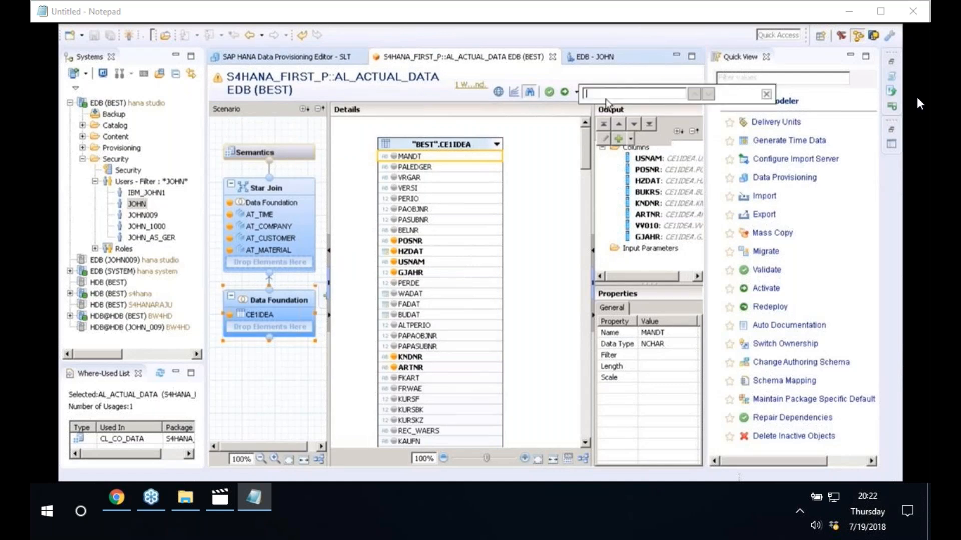
pyautogui.write('BU')
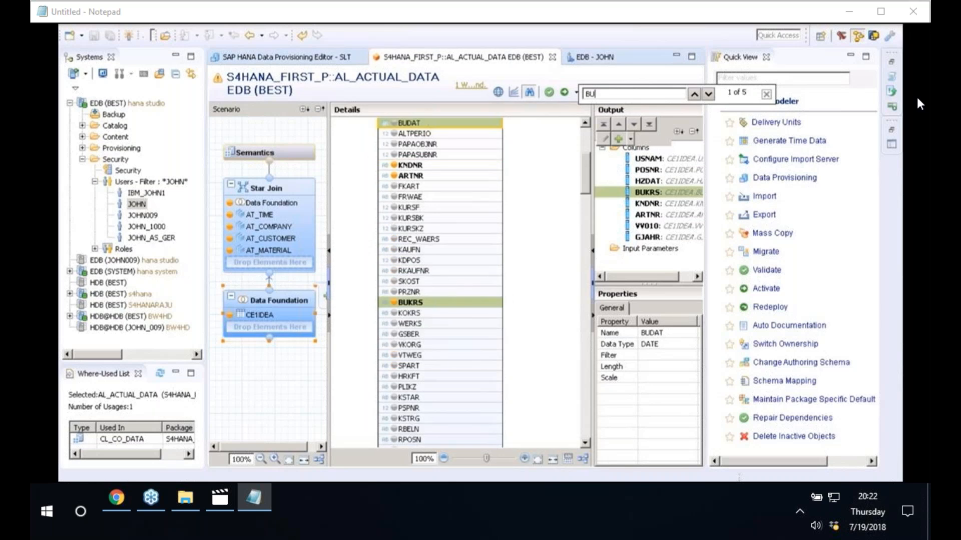
pyautogui.click(414, 304)
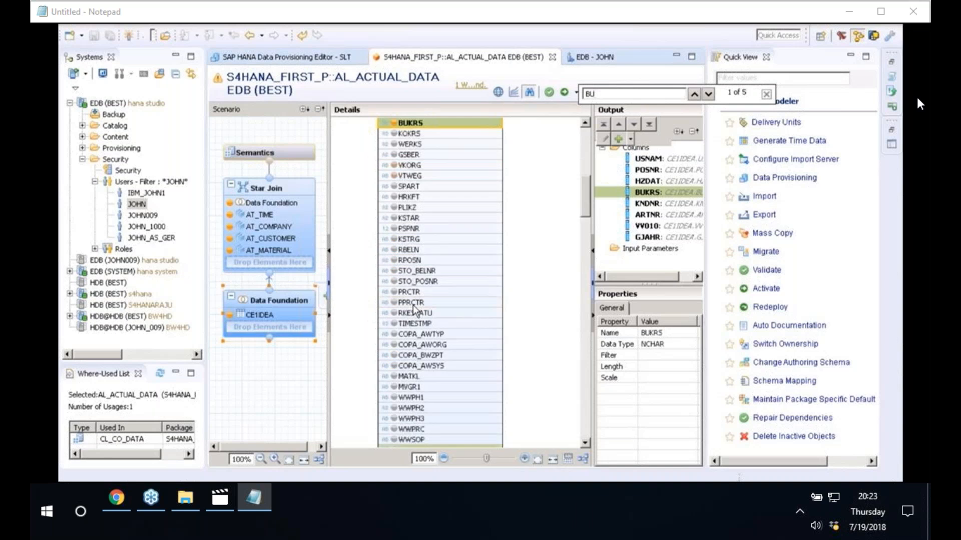
# - Apply a filter to column BUKRS with operator Equal and the fixed value 1000
pyautogui.rightClick(413, 307)
pyautogui.rightClick(413, 127)
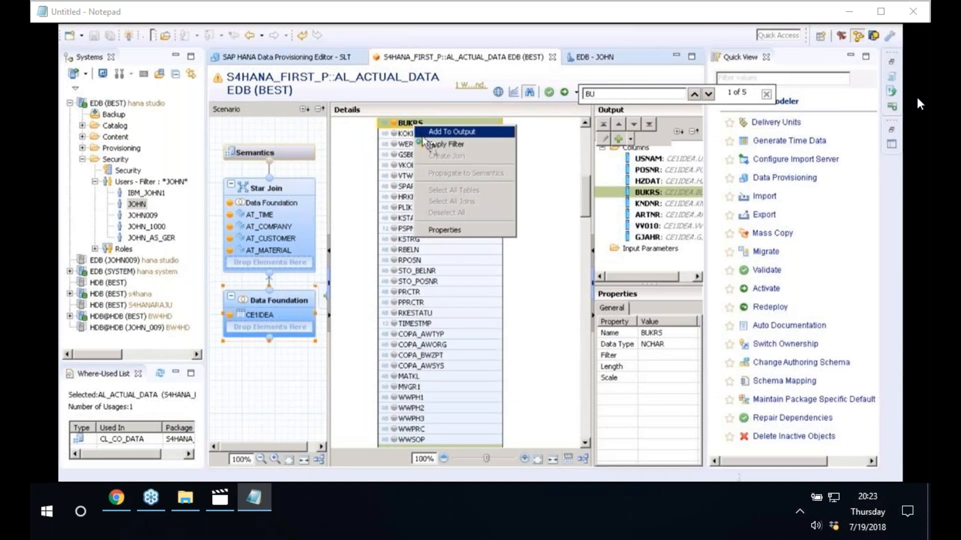
pyautogui.click(436, 144)
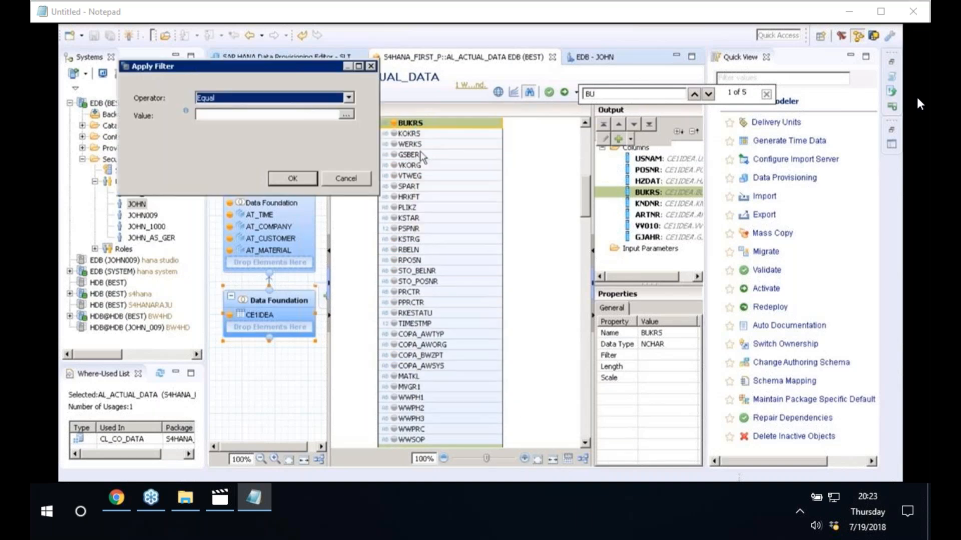
pyautogui.click(346, 115)
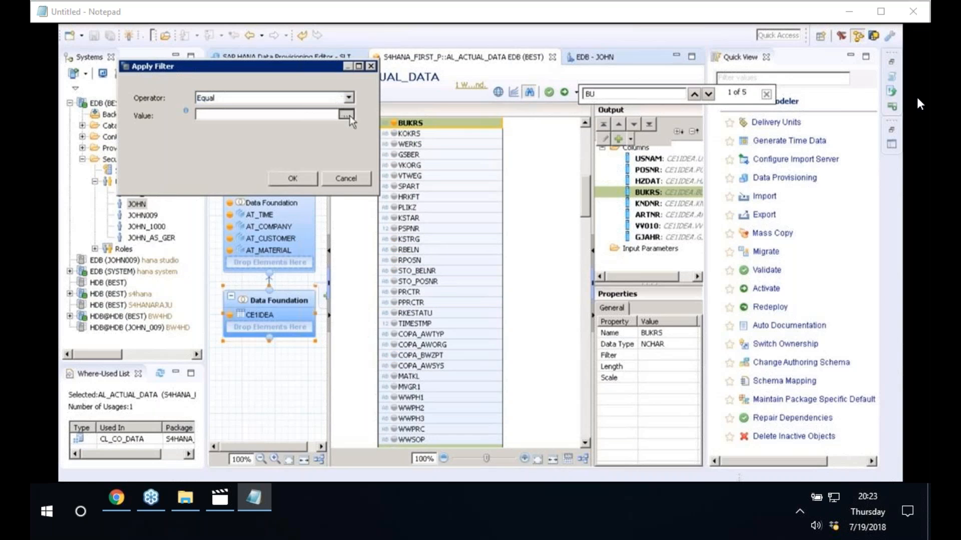
pyautogui.click(176, 90)
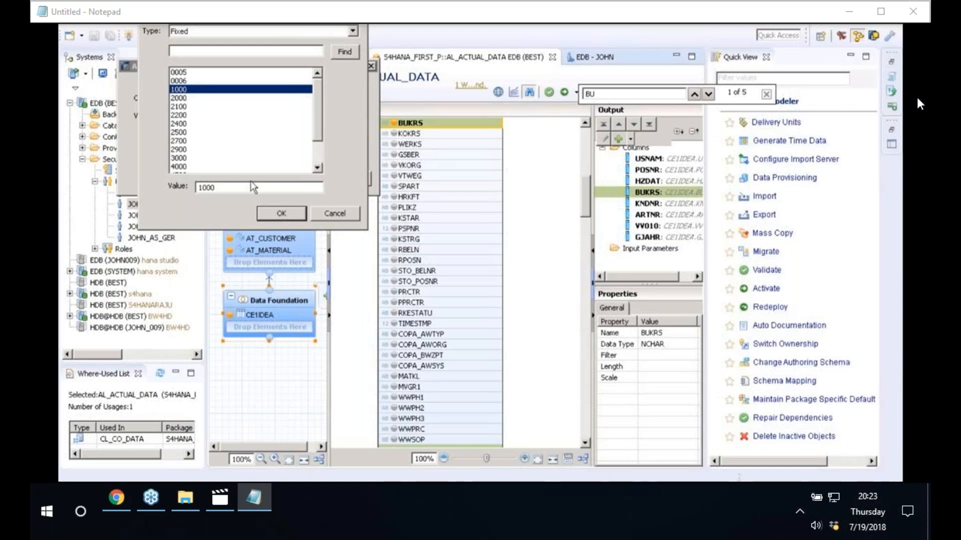
pyautogui.press('Return')
pyautogui.click(293, 180)
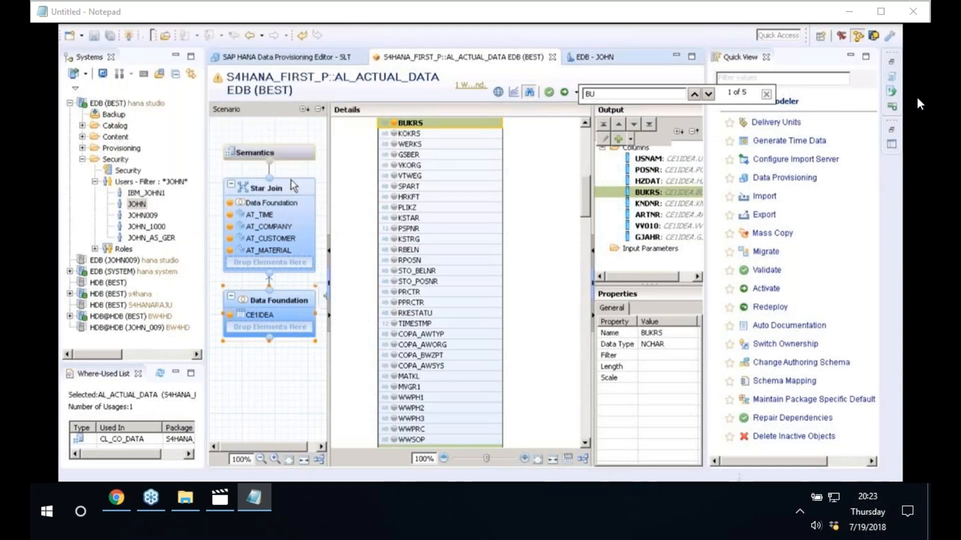
# - Reopen the BUKRS filter, review the fixed values offered, and pick 1000 again as the filter value
pyautogui.rightClick(495, 123)
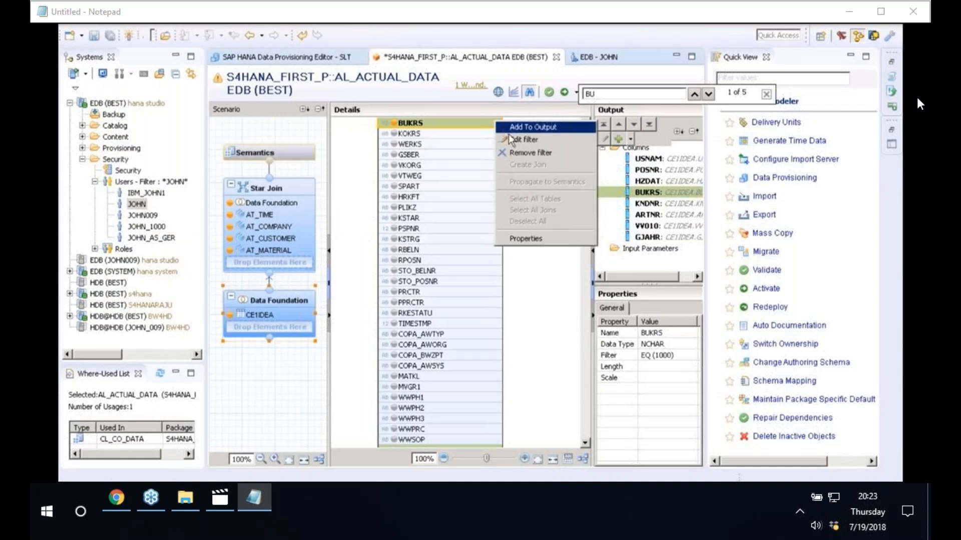
pyautogui.click(520, 140)
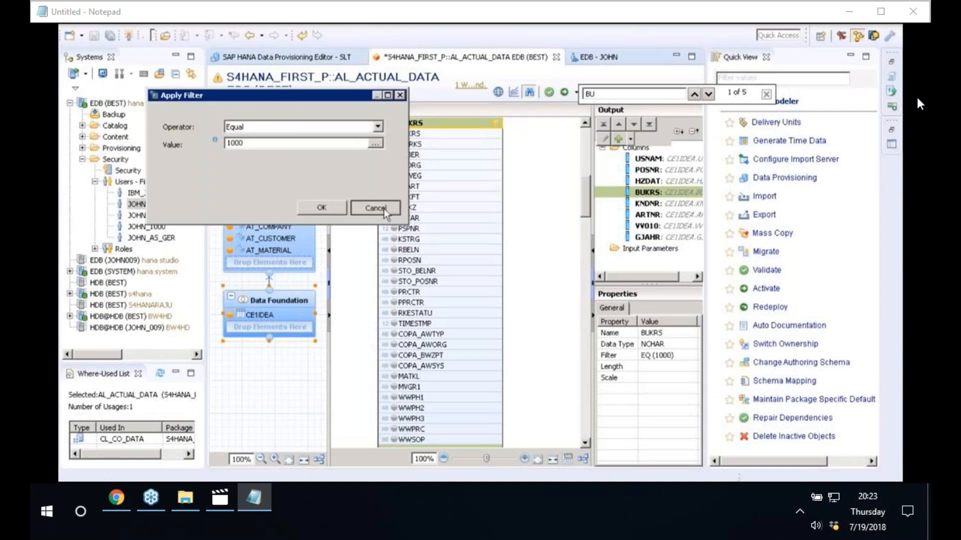
pyautogui.click(385, 210)
pyautogui.rightClick(497, 123)
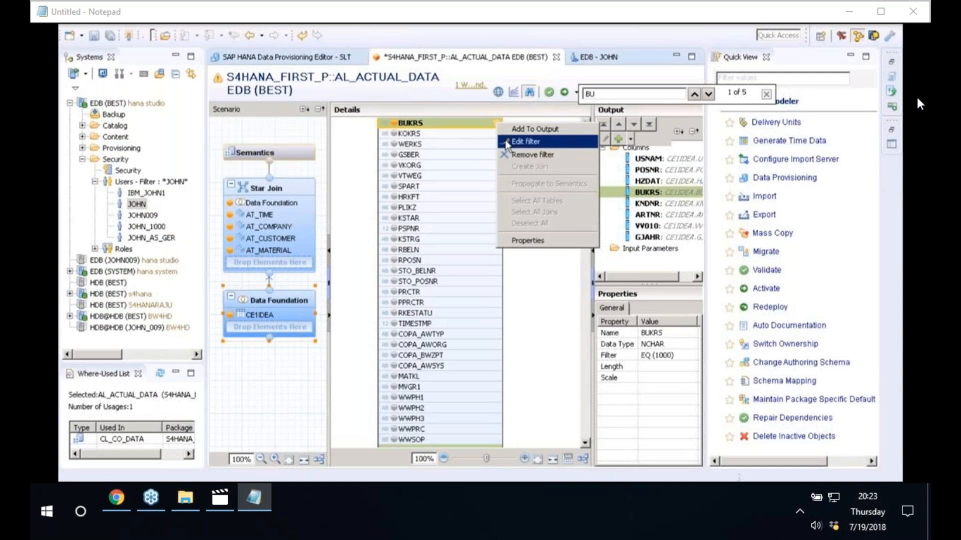
pyautogui.click(508, 144)
pyautogui.click(395, 156)
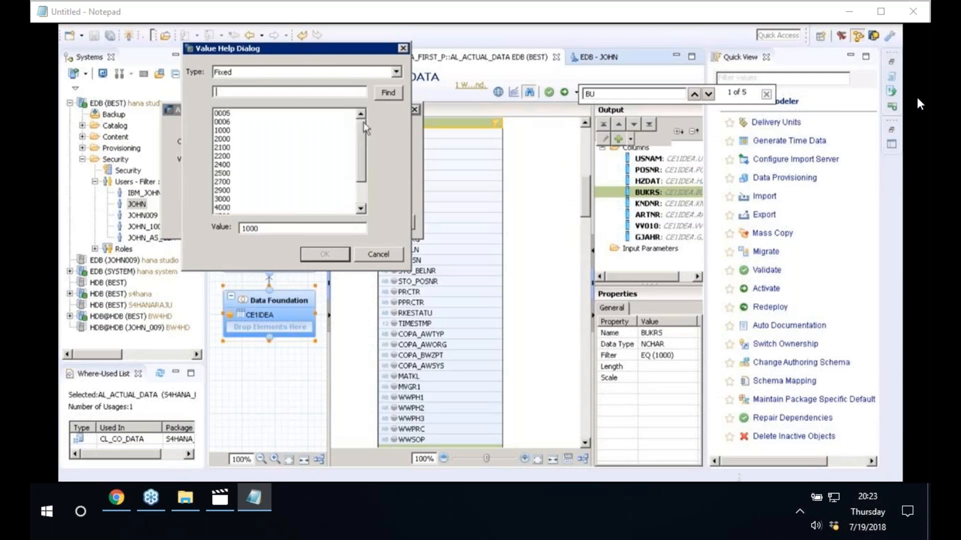
pyautogui.click(223, 130)
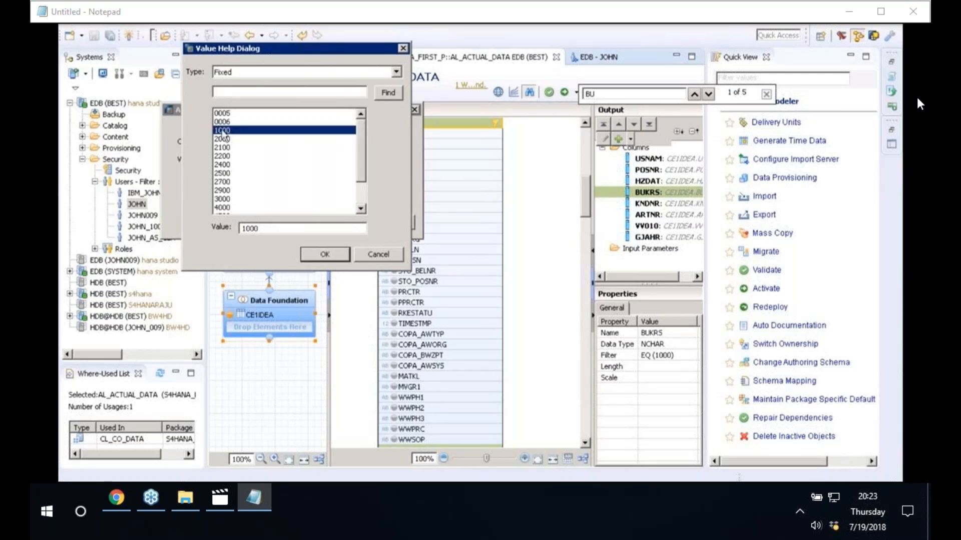
pyautogui.click(332, 255)
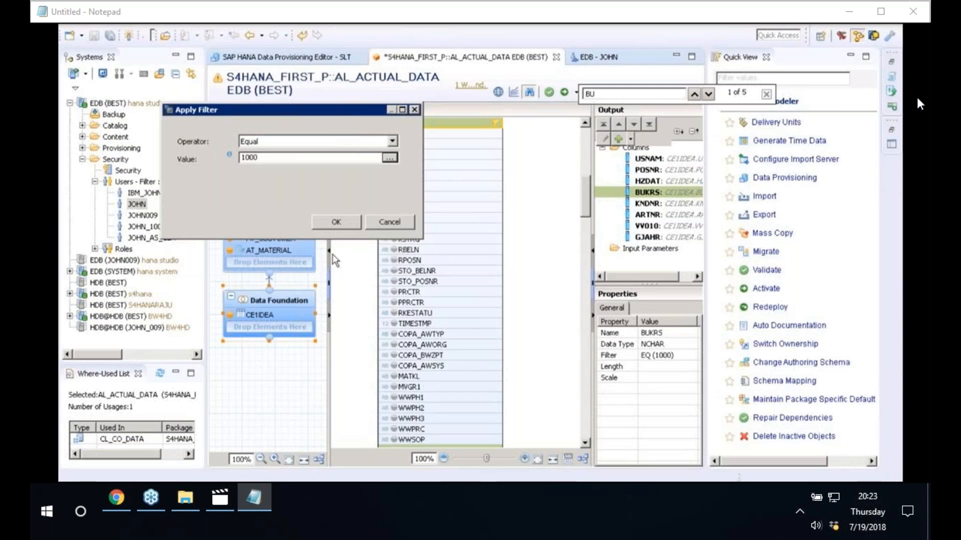
pyautogui.click(336, 222)
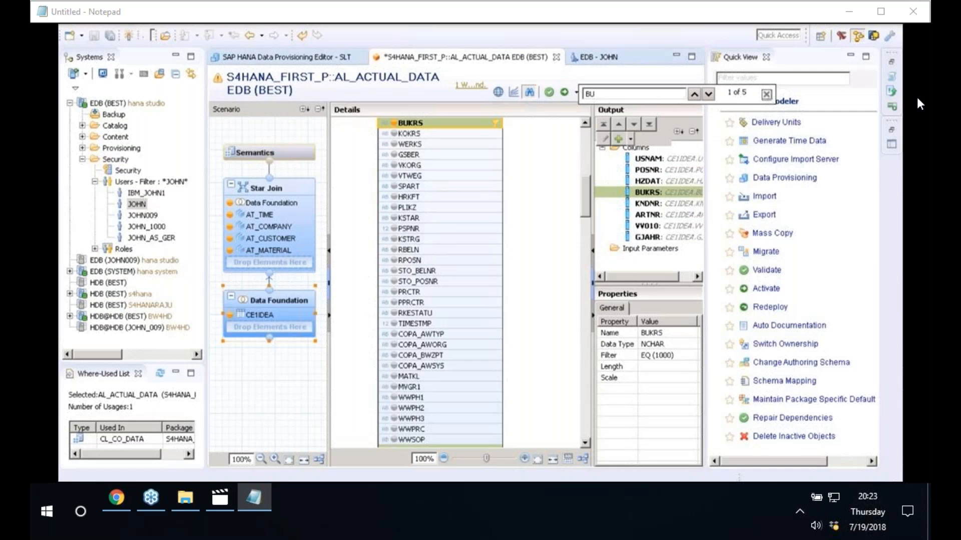
# - Save view AL_ACTUAL_DATA with the BUKRS filter and preview its raw data
pyautogui.hotkey('ctrl', 's')
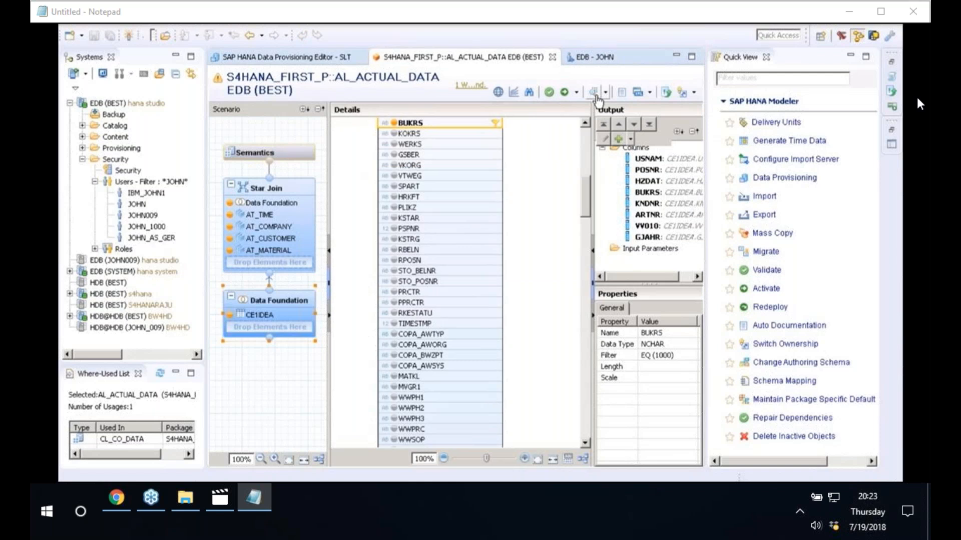
pyautogui.click(594, 94)
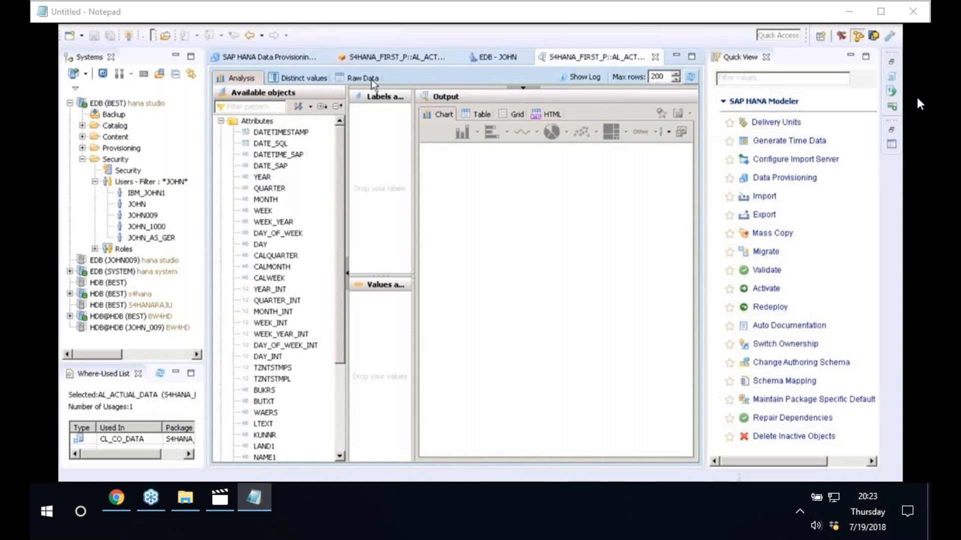
pyautogui.click(371, 79)
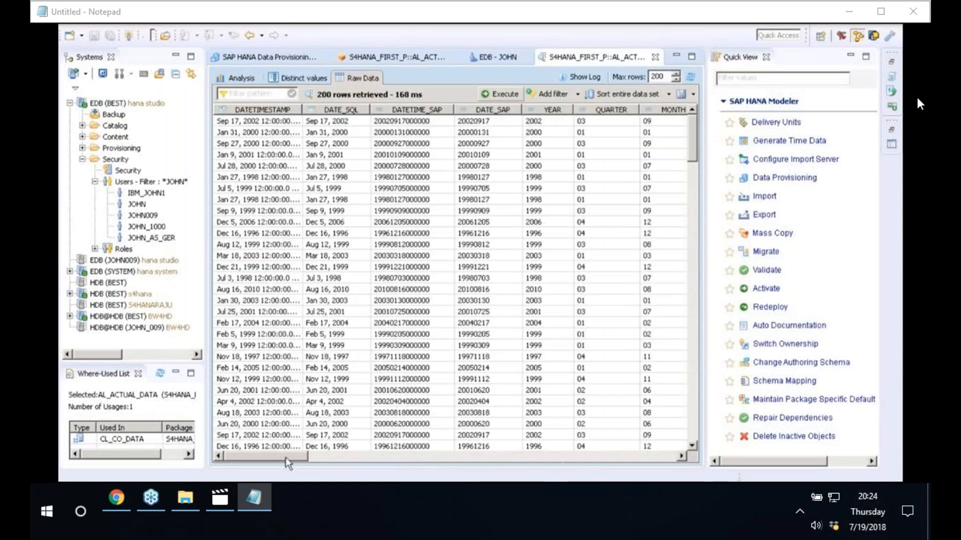
# - Locate the BUKRS column in the raw data, examine its distinct values, and close the list
pyautogui.moveTo(286, 458); pyautogui.dragTo(404, 462)
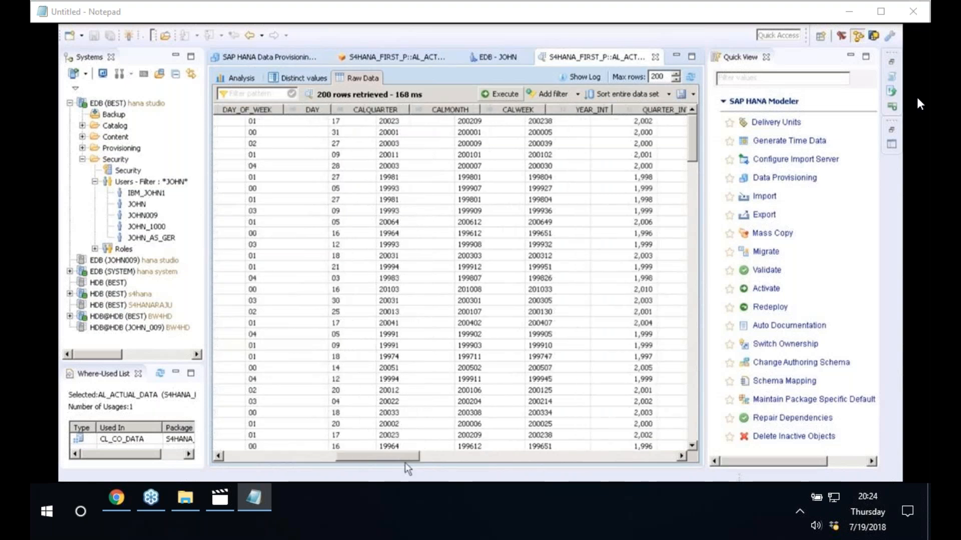
pyautogui.moveTo(405, 464); pyautogui.dragTo(501, 465)
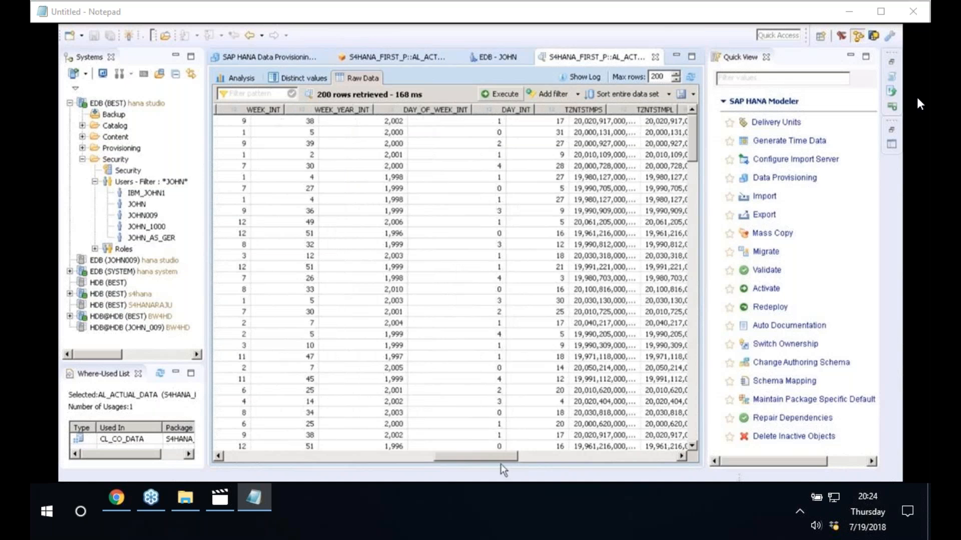
pyautogui.moveTo(500, 464); pyautogui.dragTo(528, 464)
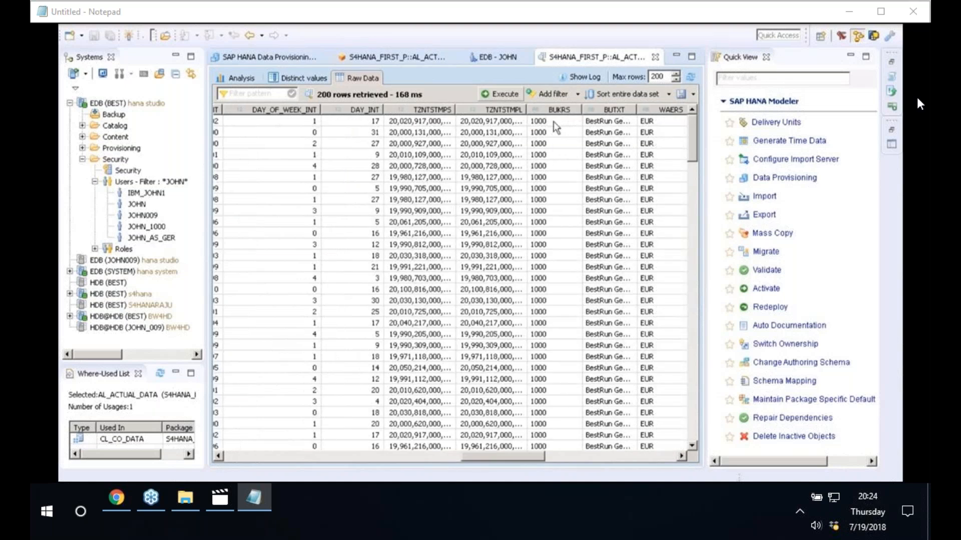
pyautogui.rightClick(554, 123)
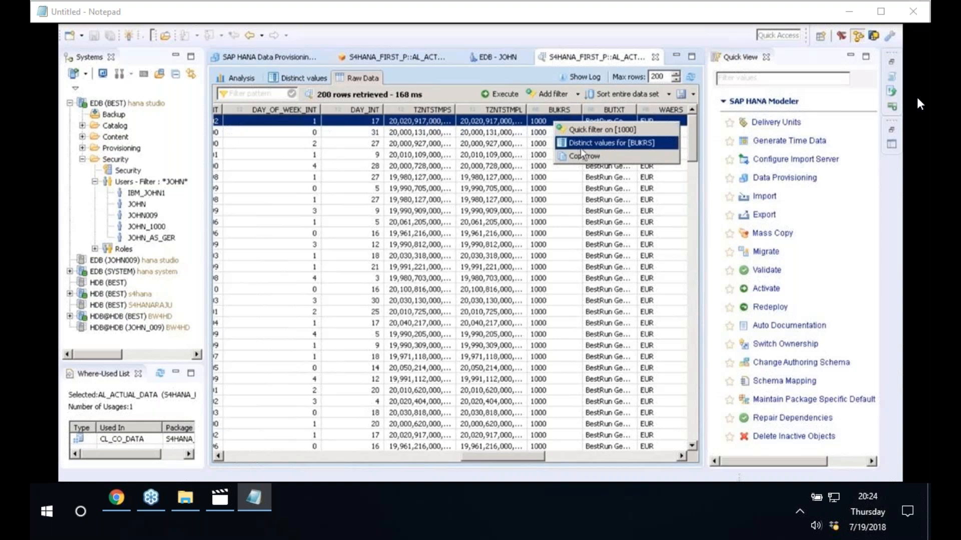
pyautogui.click(582, 146)
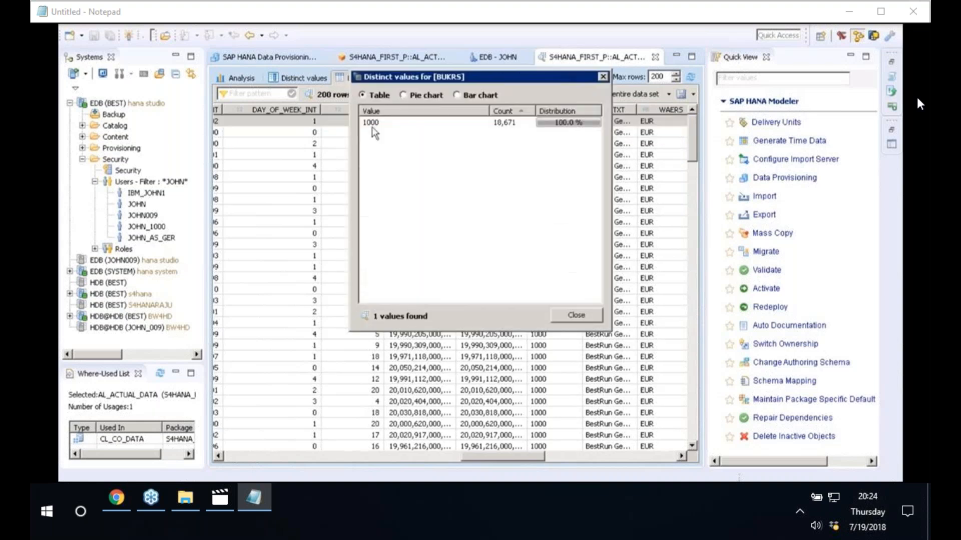
pyautogui.click(368, 126)
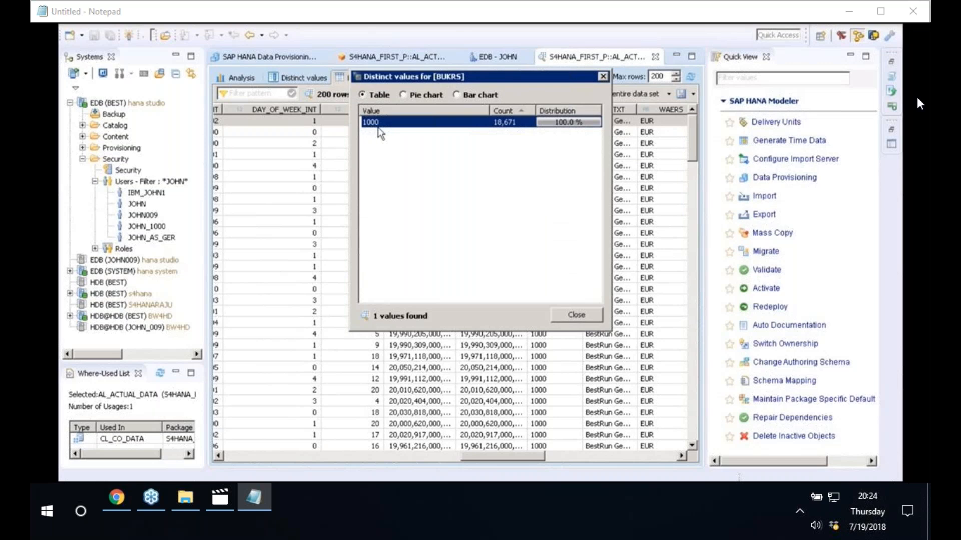
pyautogui.click(580, 318)
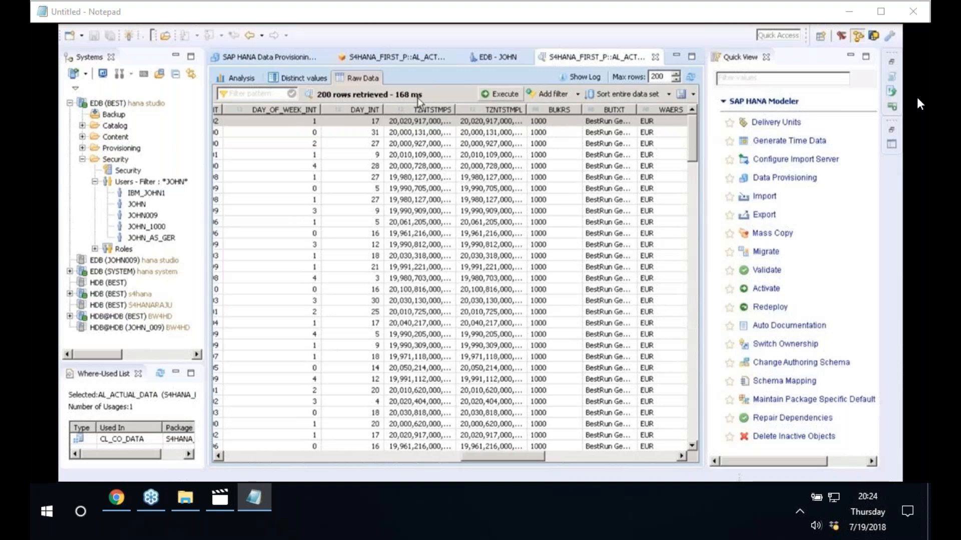
# - Return to the AL_ACTUAL_DATA view definition and remove the filter from column BUKRS
pyautogui.click(384, 58)
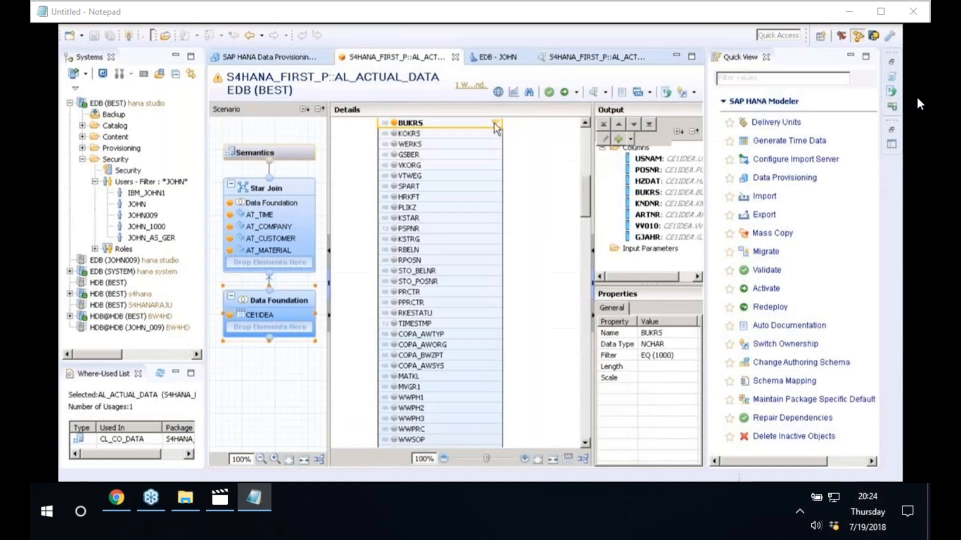
pyautogui.rightClick(496, 128)
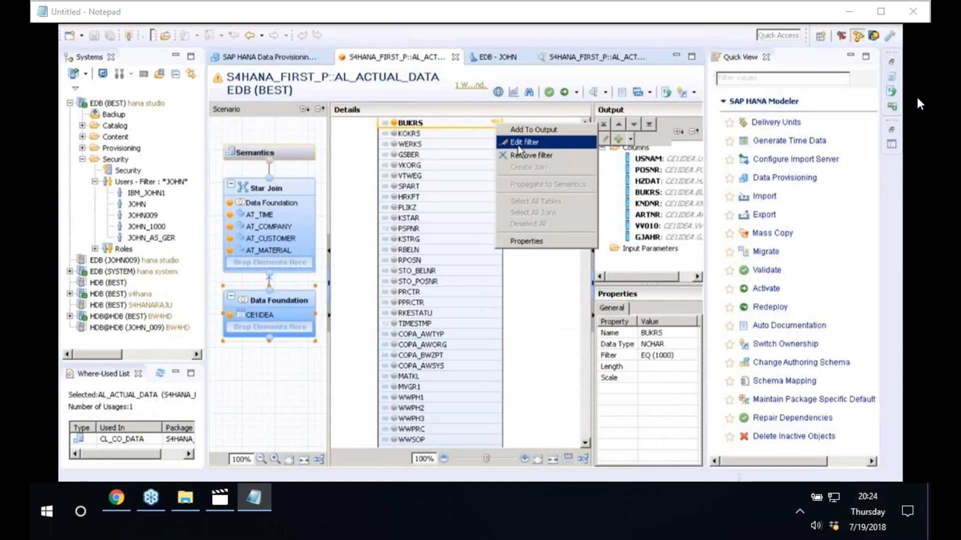
pyautogui.click(518, 146)
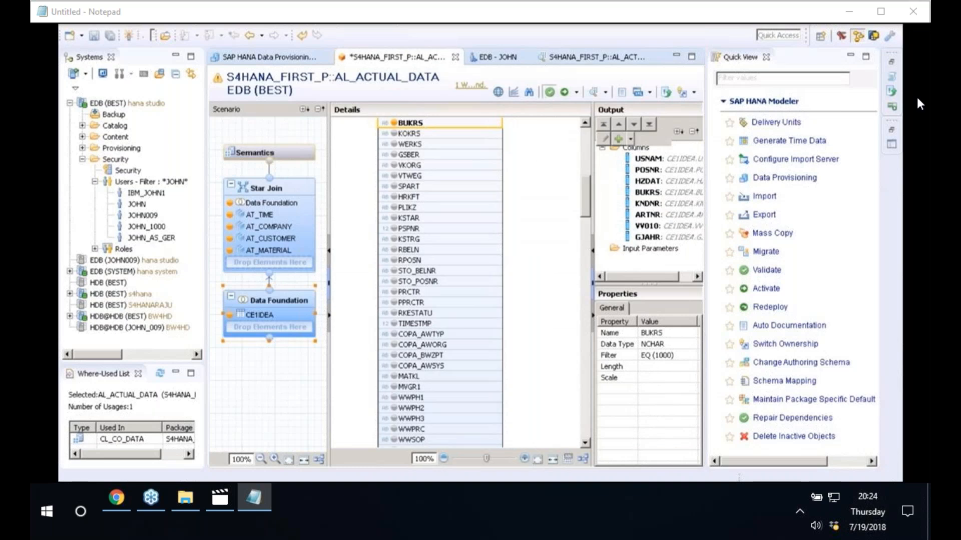
# - Save and activate the view without the BUKRS filter and open its raw data in a new preview
pyautogui.hotkey('ctrl', 's')
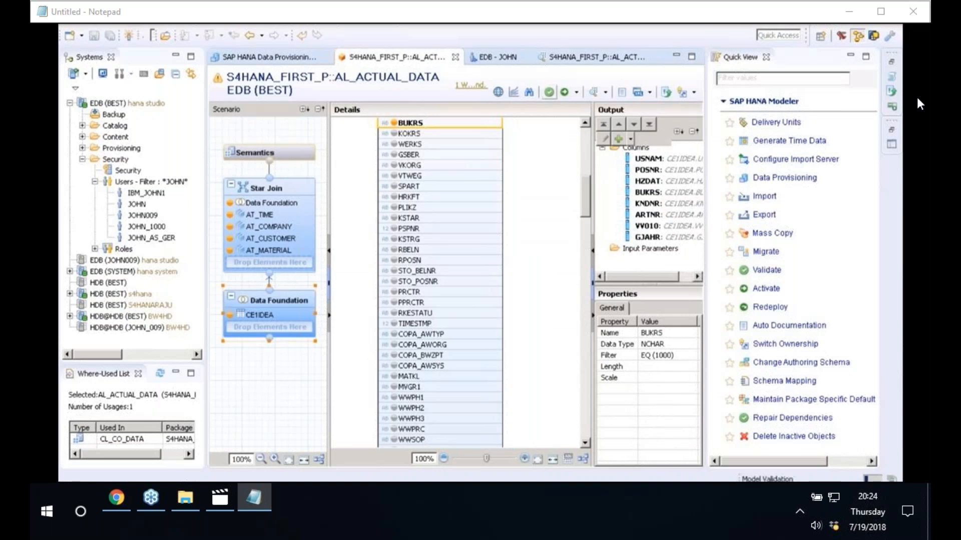
pyautogui.click(564, 94)
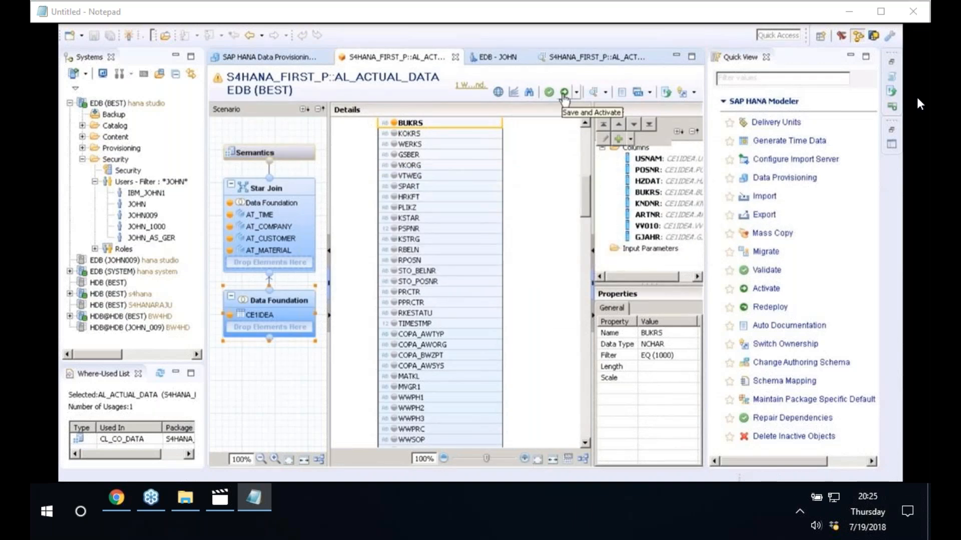
pyautogui.click(596, 93)
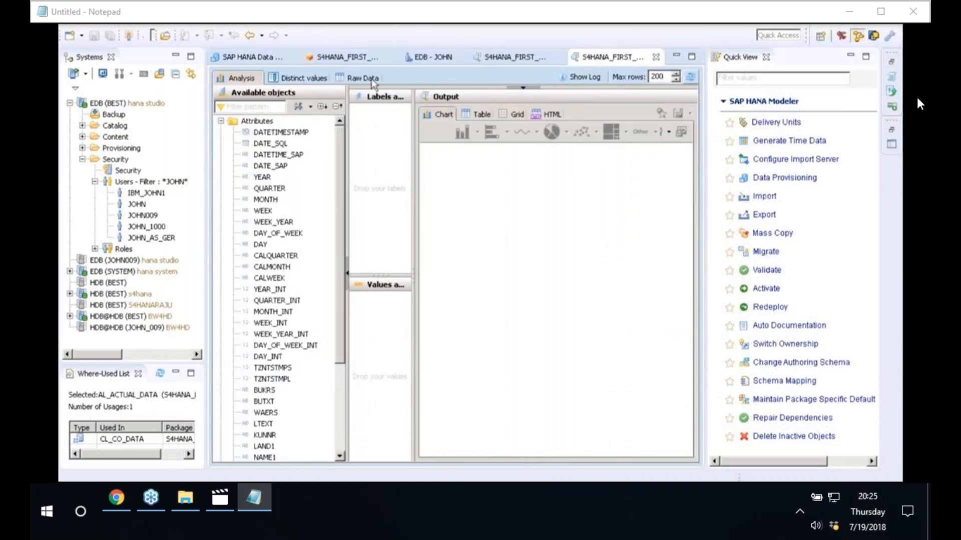
pyautogui.click(372, 79)
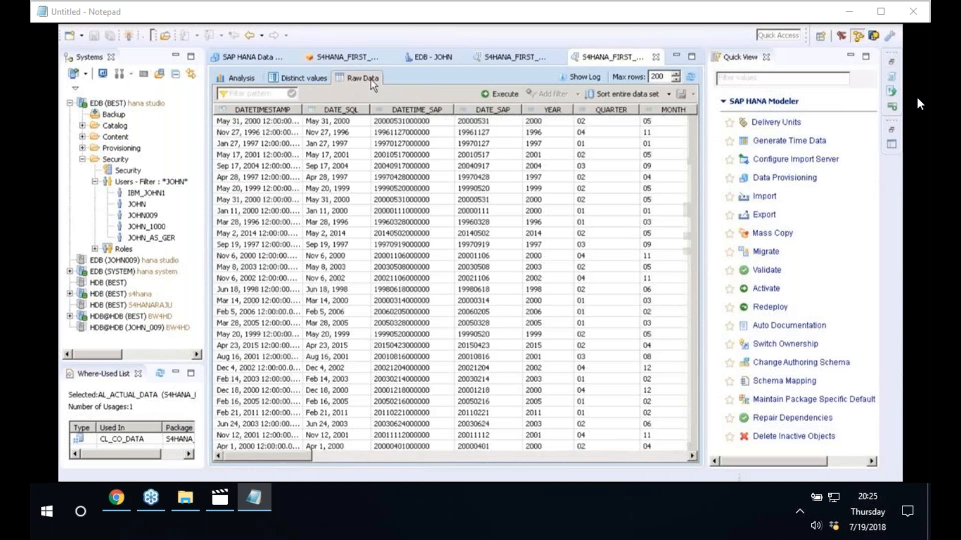
# - Add a filter on column BUKRS to the raw data preview and widen the filter area
pyautogui.click(550, 94)
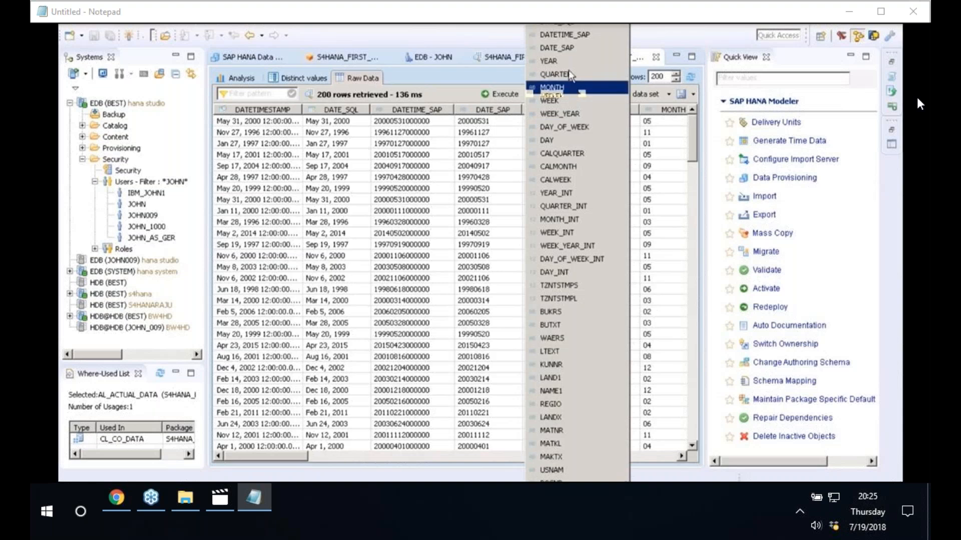
pyautogui.click(569, 314)
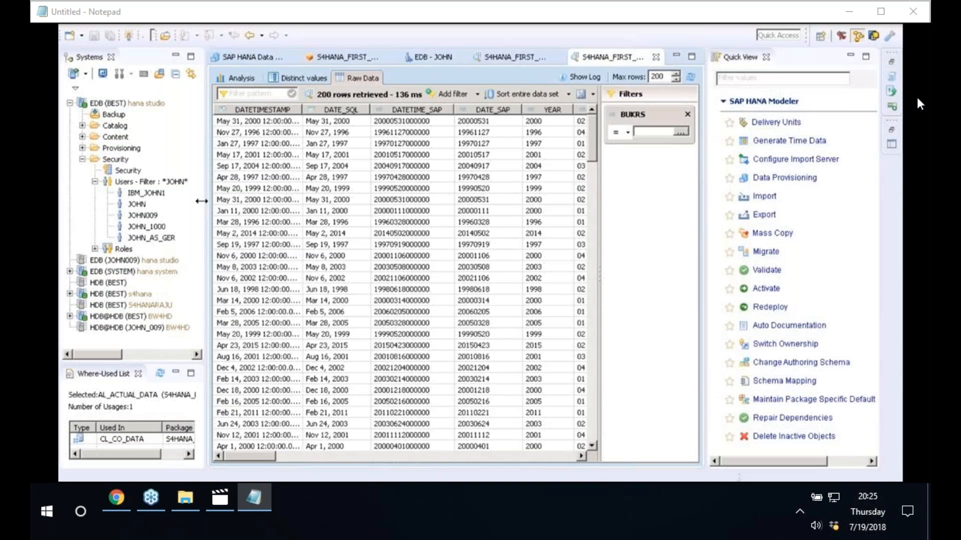
pyautogui.moveTo(202, 201); pyautogui.dragTo(145, 201)
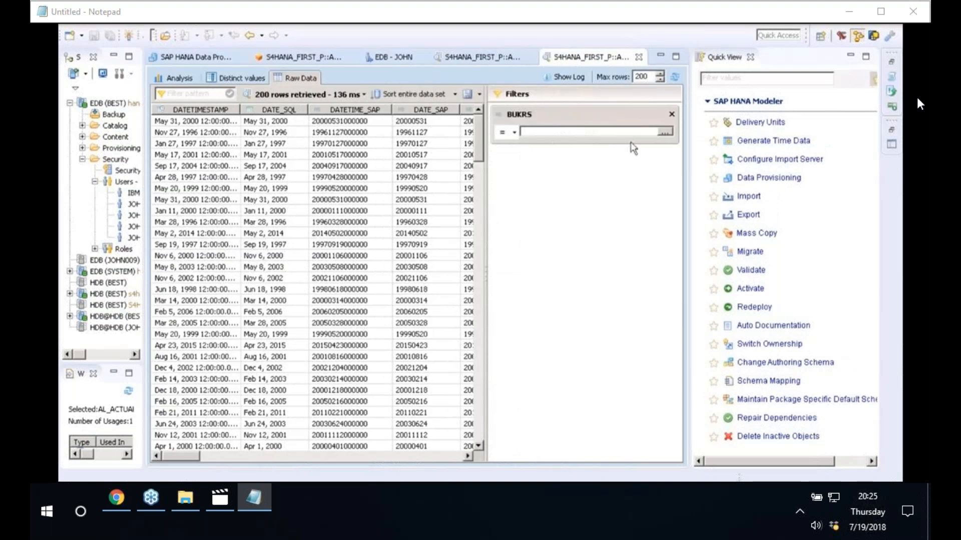
# - Set the BUKRS preview filter to equal 1000 from its value list, and widen the data grid
pyautogui.click(663, 132)
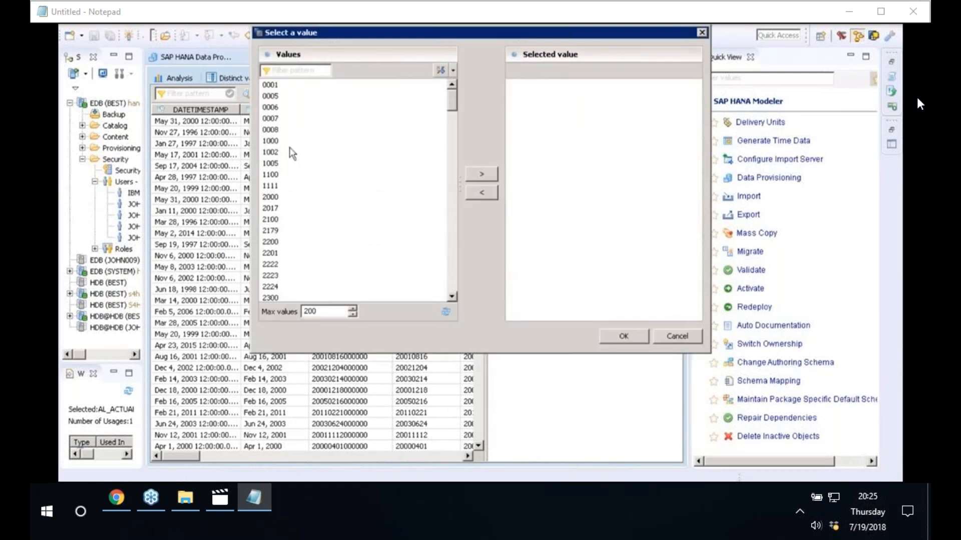
pyautogui.click(289, 143)
pyautogui.click(481, 175)
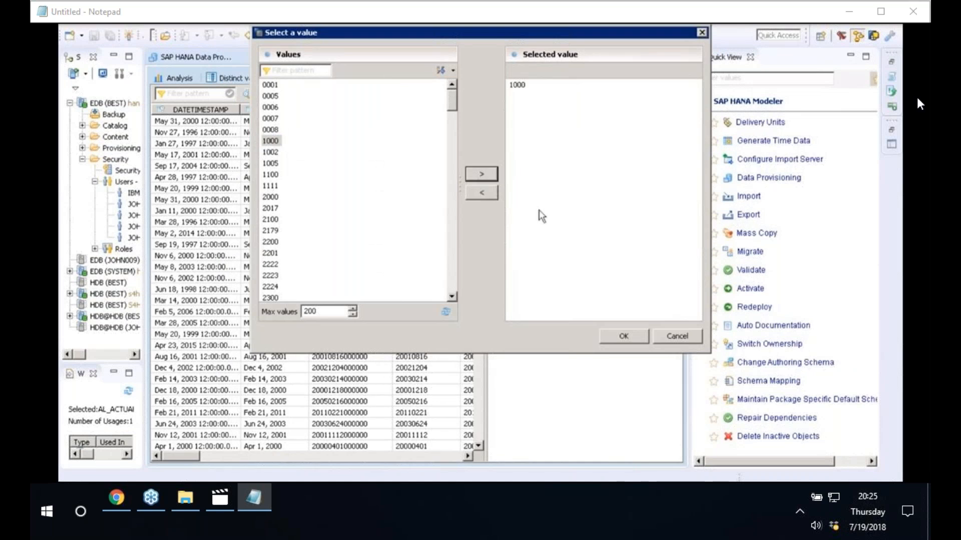
pyautogui.click(624, 336)
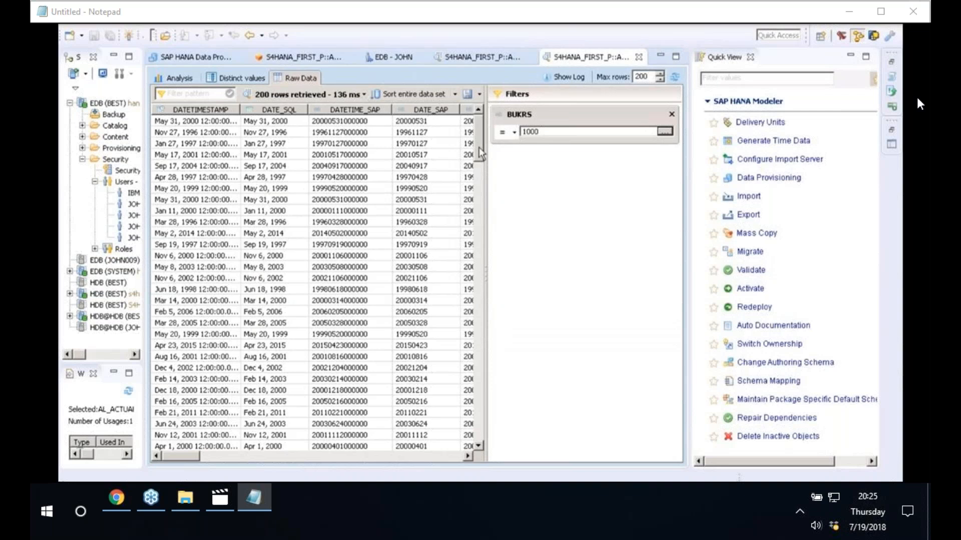
pyautogui.moveTo(485, 152); pyautogui.dragTo(604, 151)
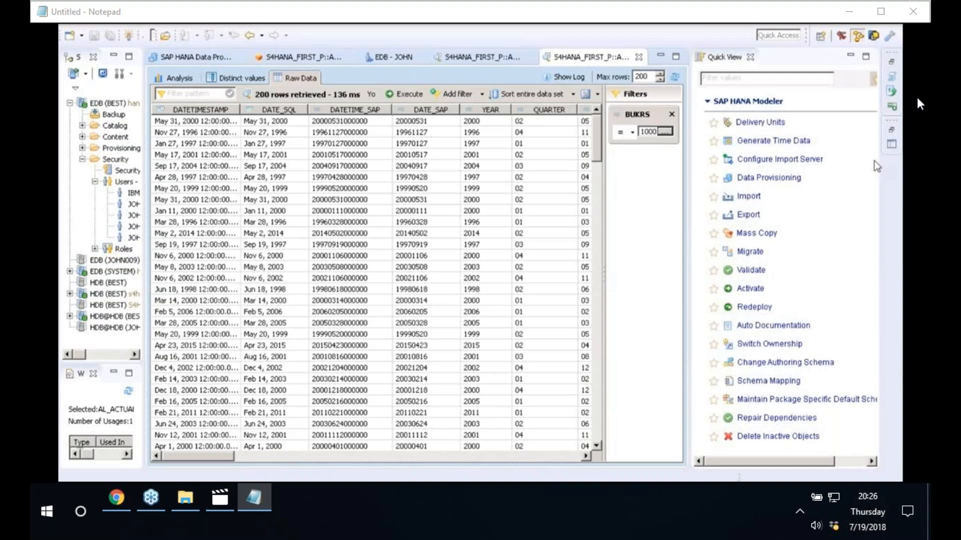
# - Return to the AL_ACTUAL_DATA view definition and check the filter option available for column BUKRS without applying it
pyautogui.click(303, 57)
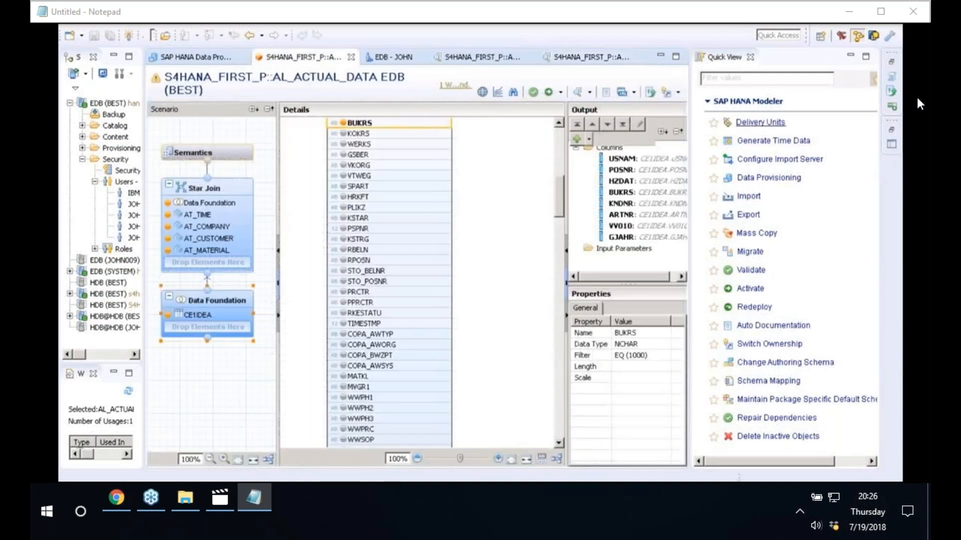
pyautogui.rightClick(367, 124)
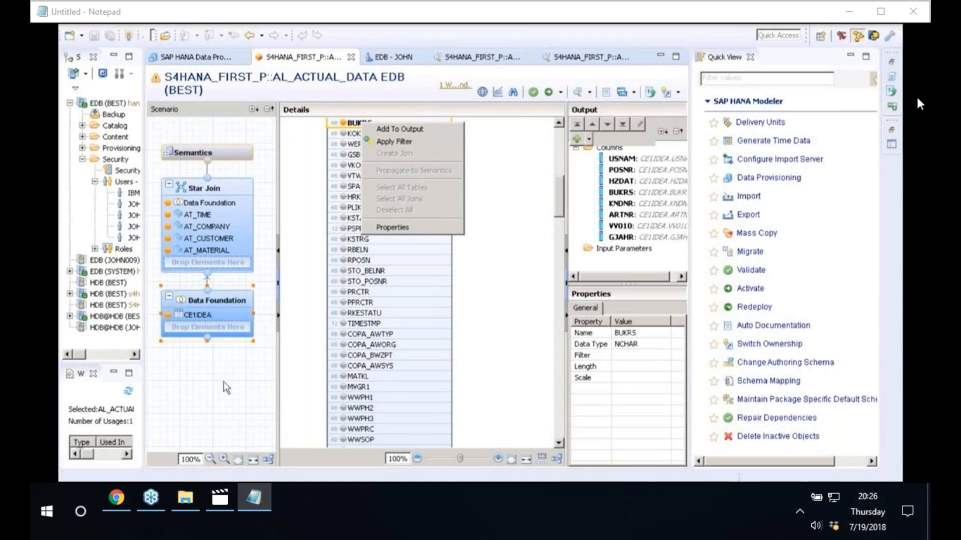
pyautogui.press('Escape')
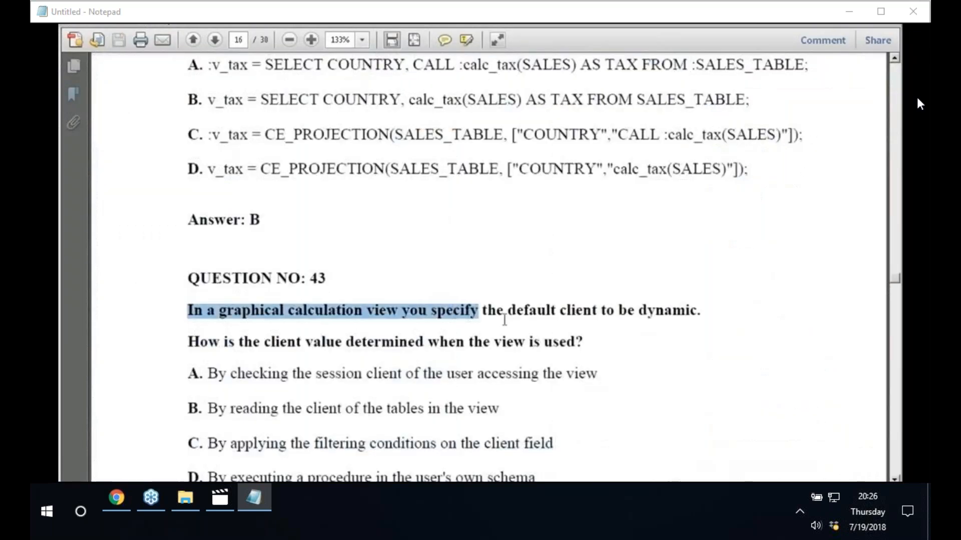
# - In the exam PDF, highlight question 43 on the dynamic default client, and answer A about the session client
pyautogui.moveTo(504, 319); pyautogui.dragTo(671, 311)
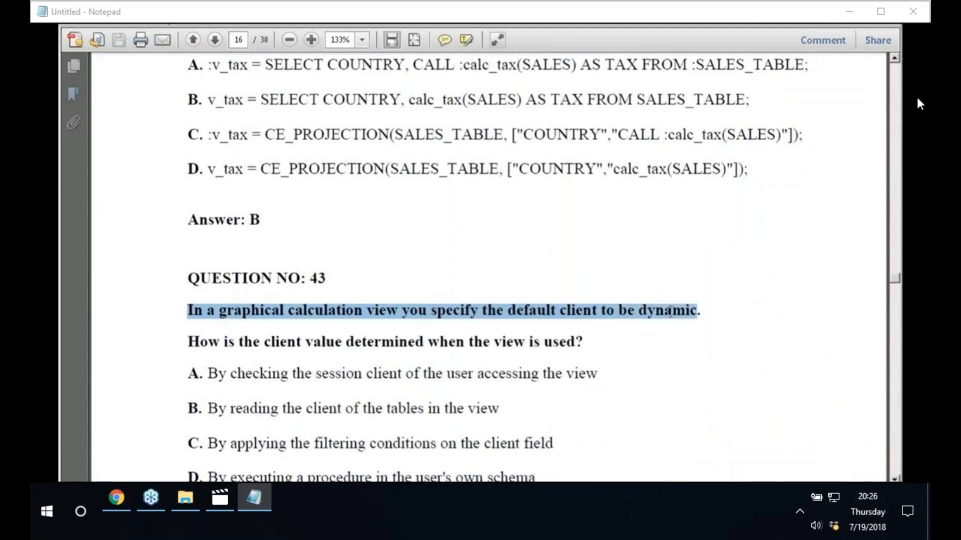
pyautogui.moveTo(189, 342); pyautogui.dragTo(572, 346)
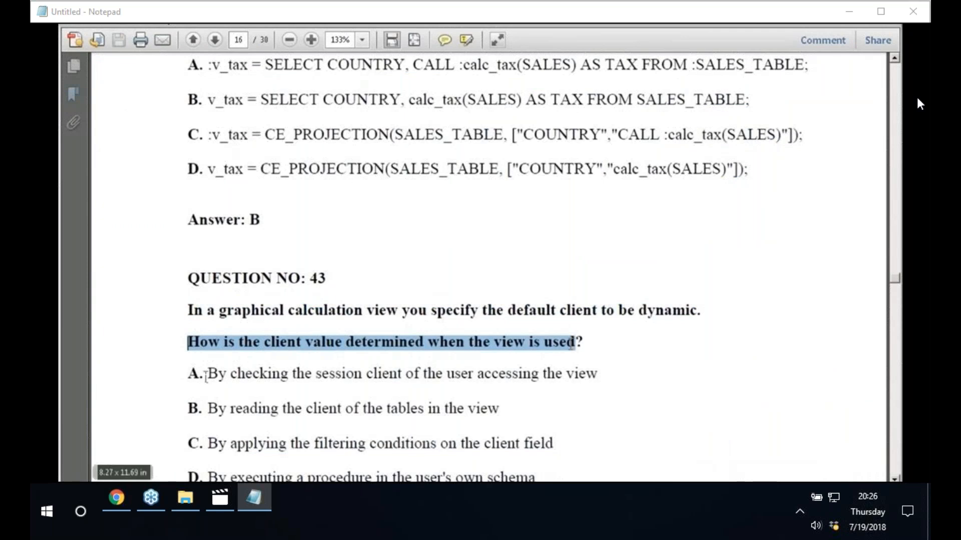
pyautogui.moveTo(207, 375); pyautogui.dragTo(548, 375)
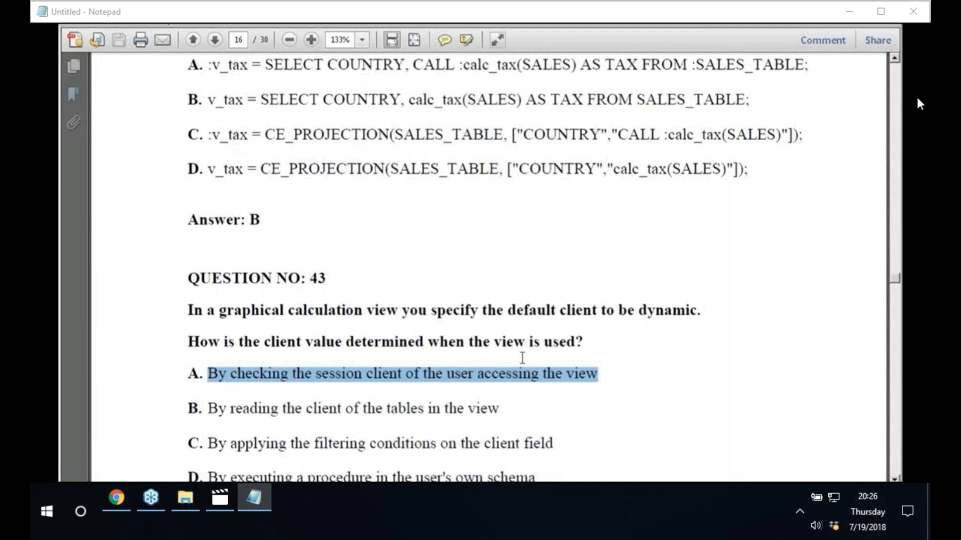
pyautogui.scroll(-1, 522, 358)
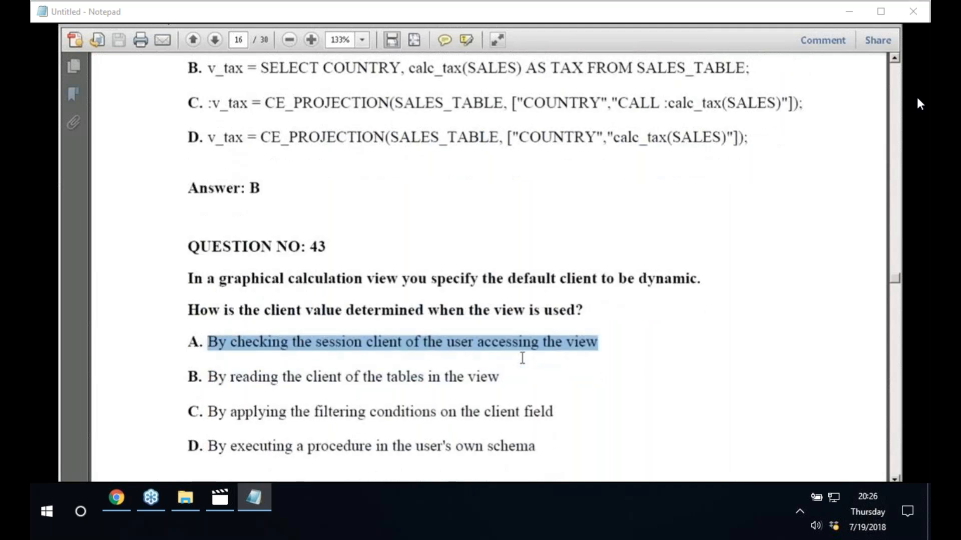